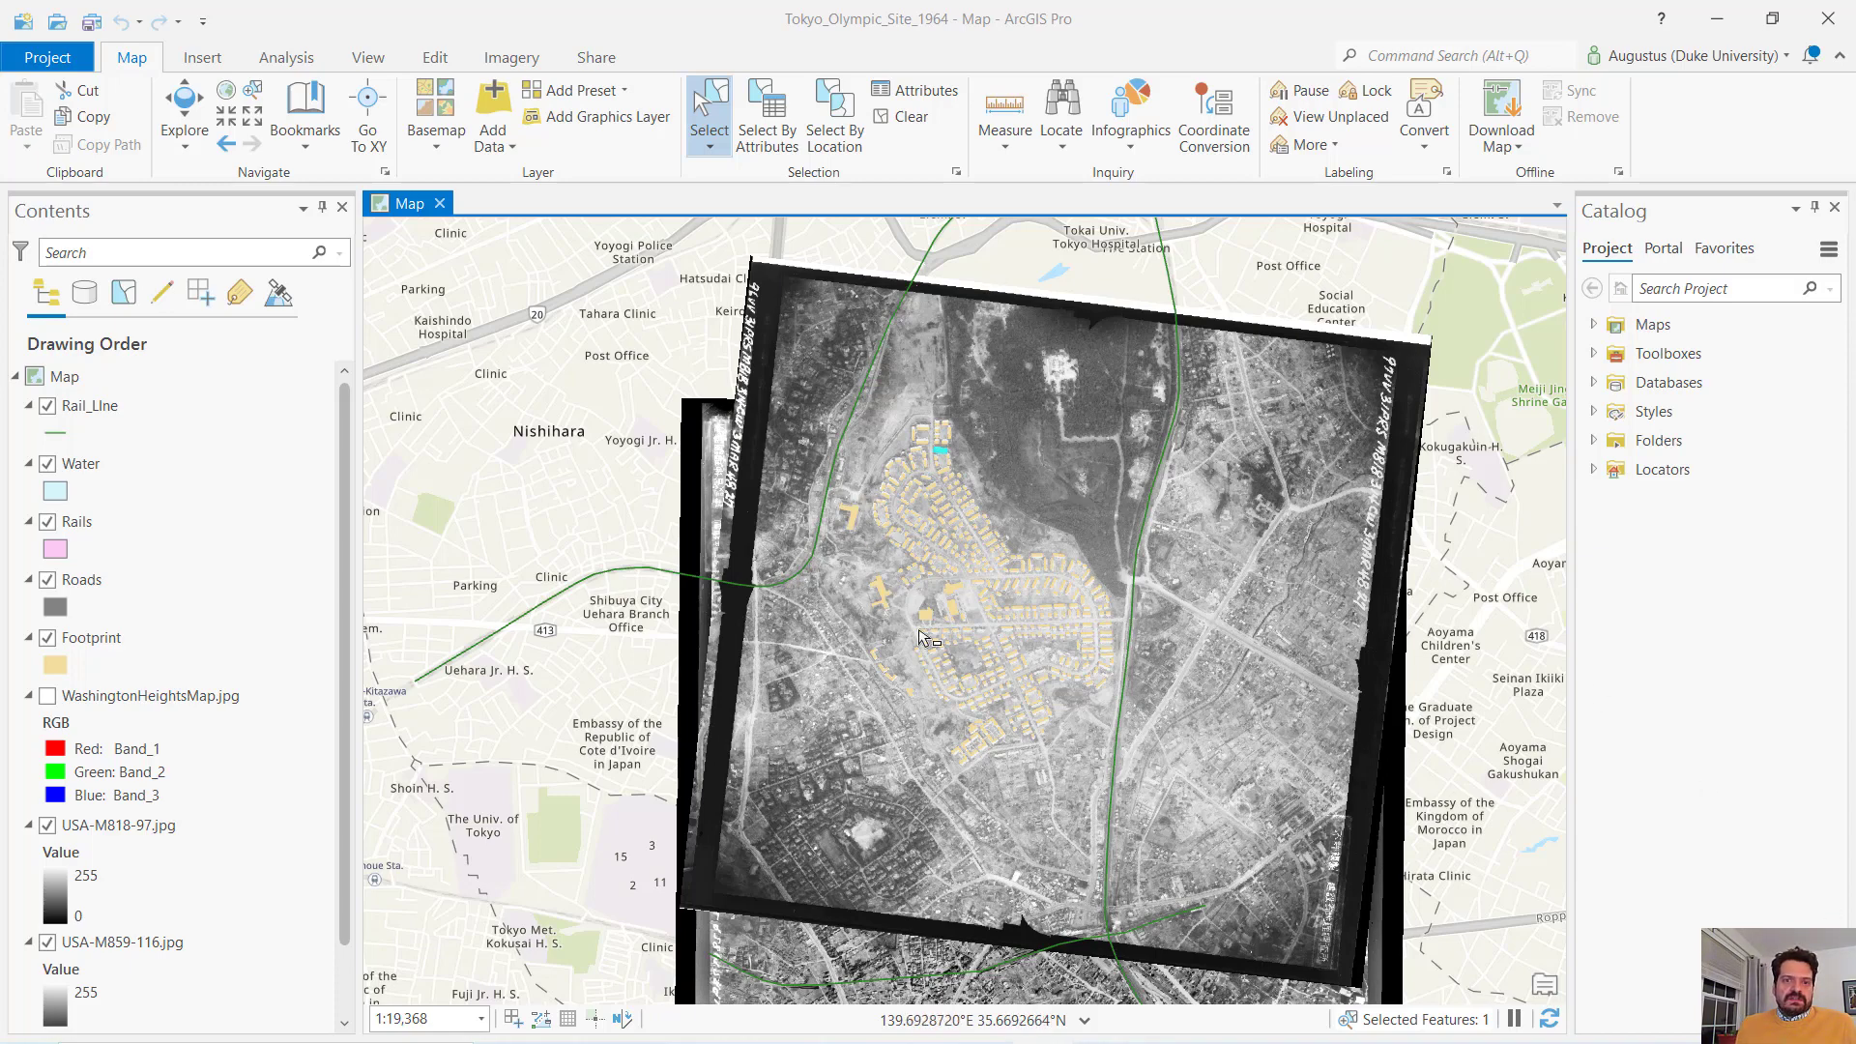
Examine the rail, water, road and building footprint layers over the aerial photographs, checking individual layer visibility
scroll(928, 638, "up", 4)
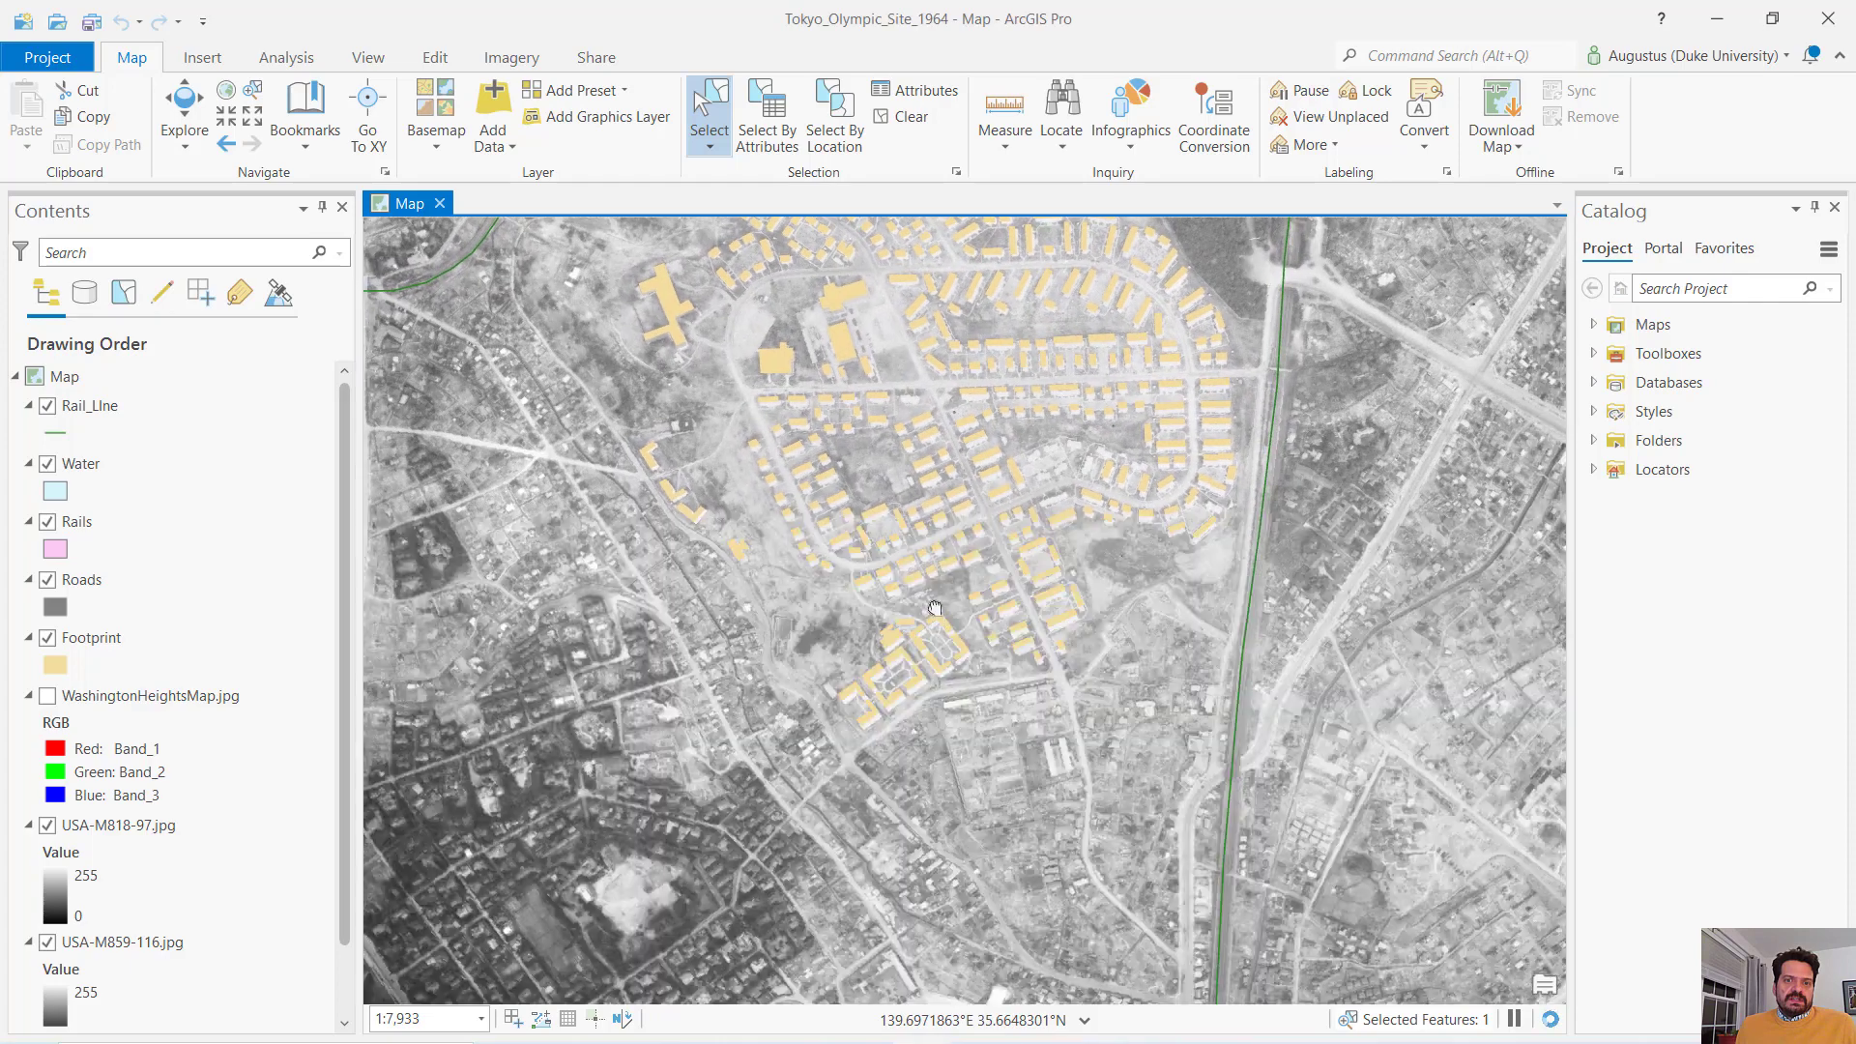
scroll(935, 607, "down", 3)
scroll(915, 556, "up", 1)
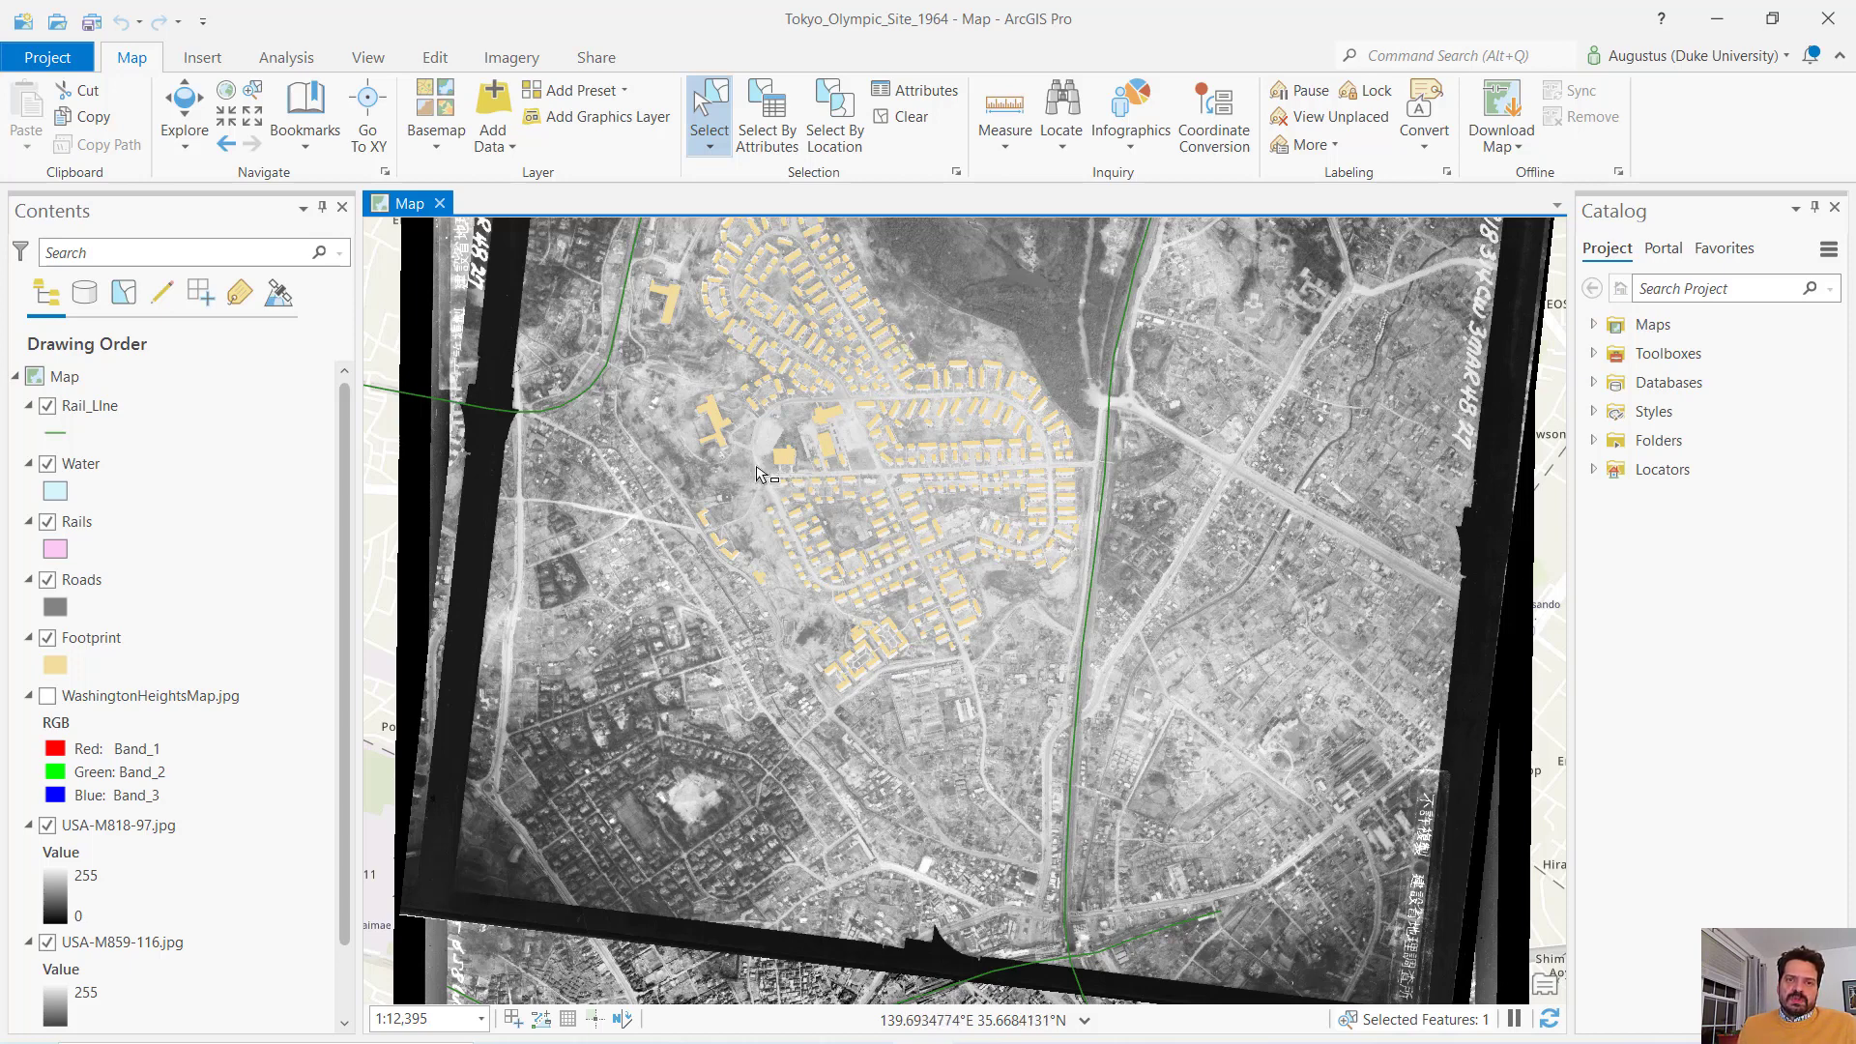
left_click_drag(785, 436, 806, 561)
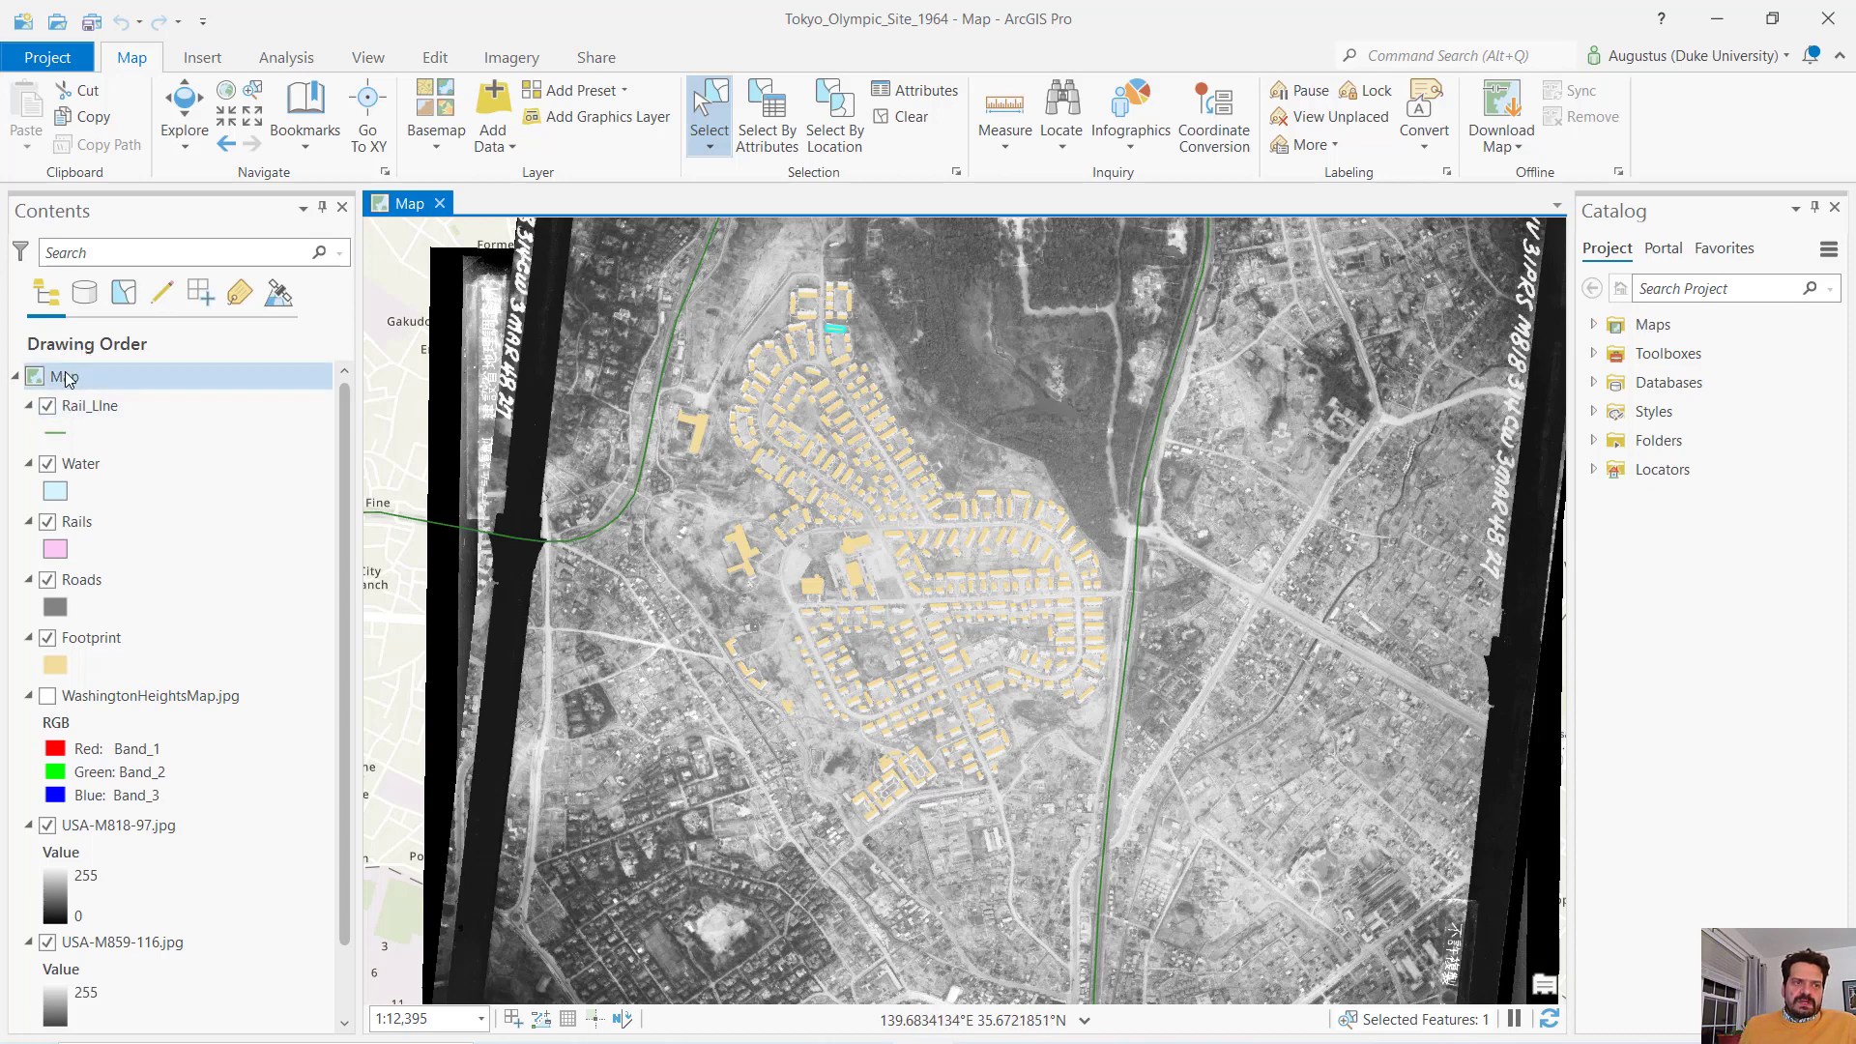
left_click(97, 406)
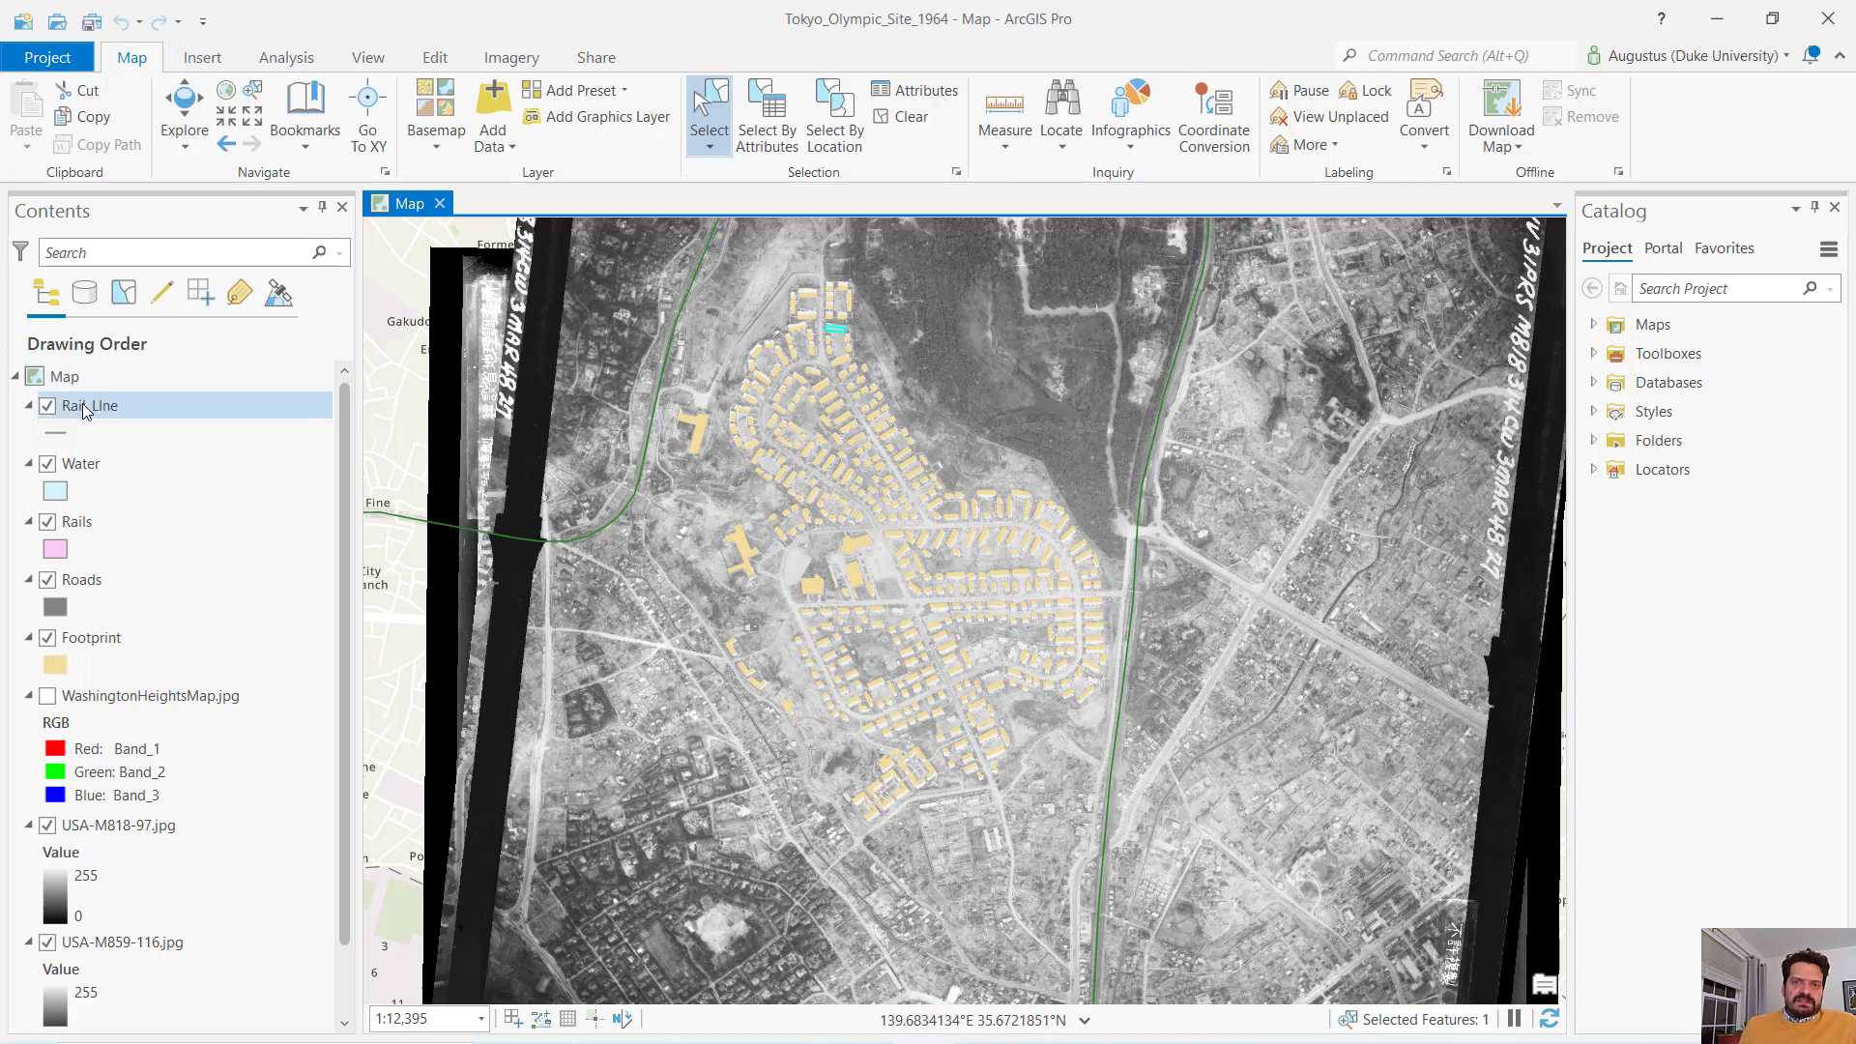
left_click(49, 407)
left_click(48, 407)
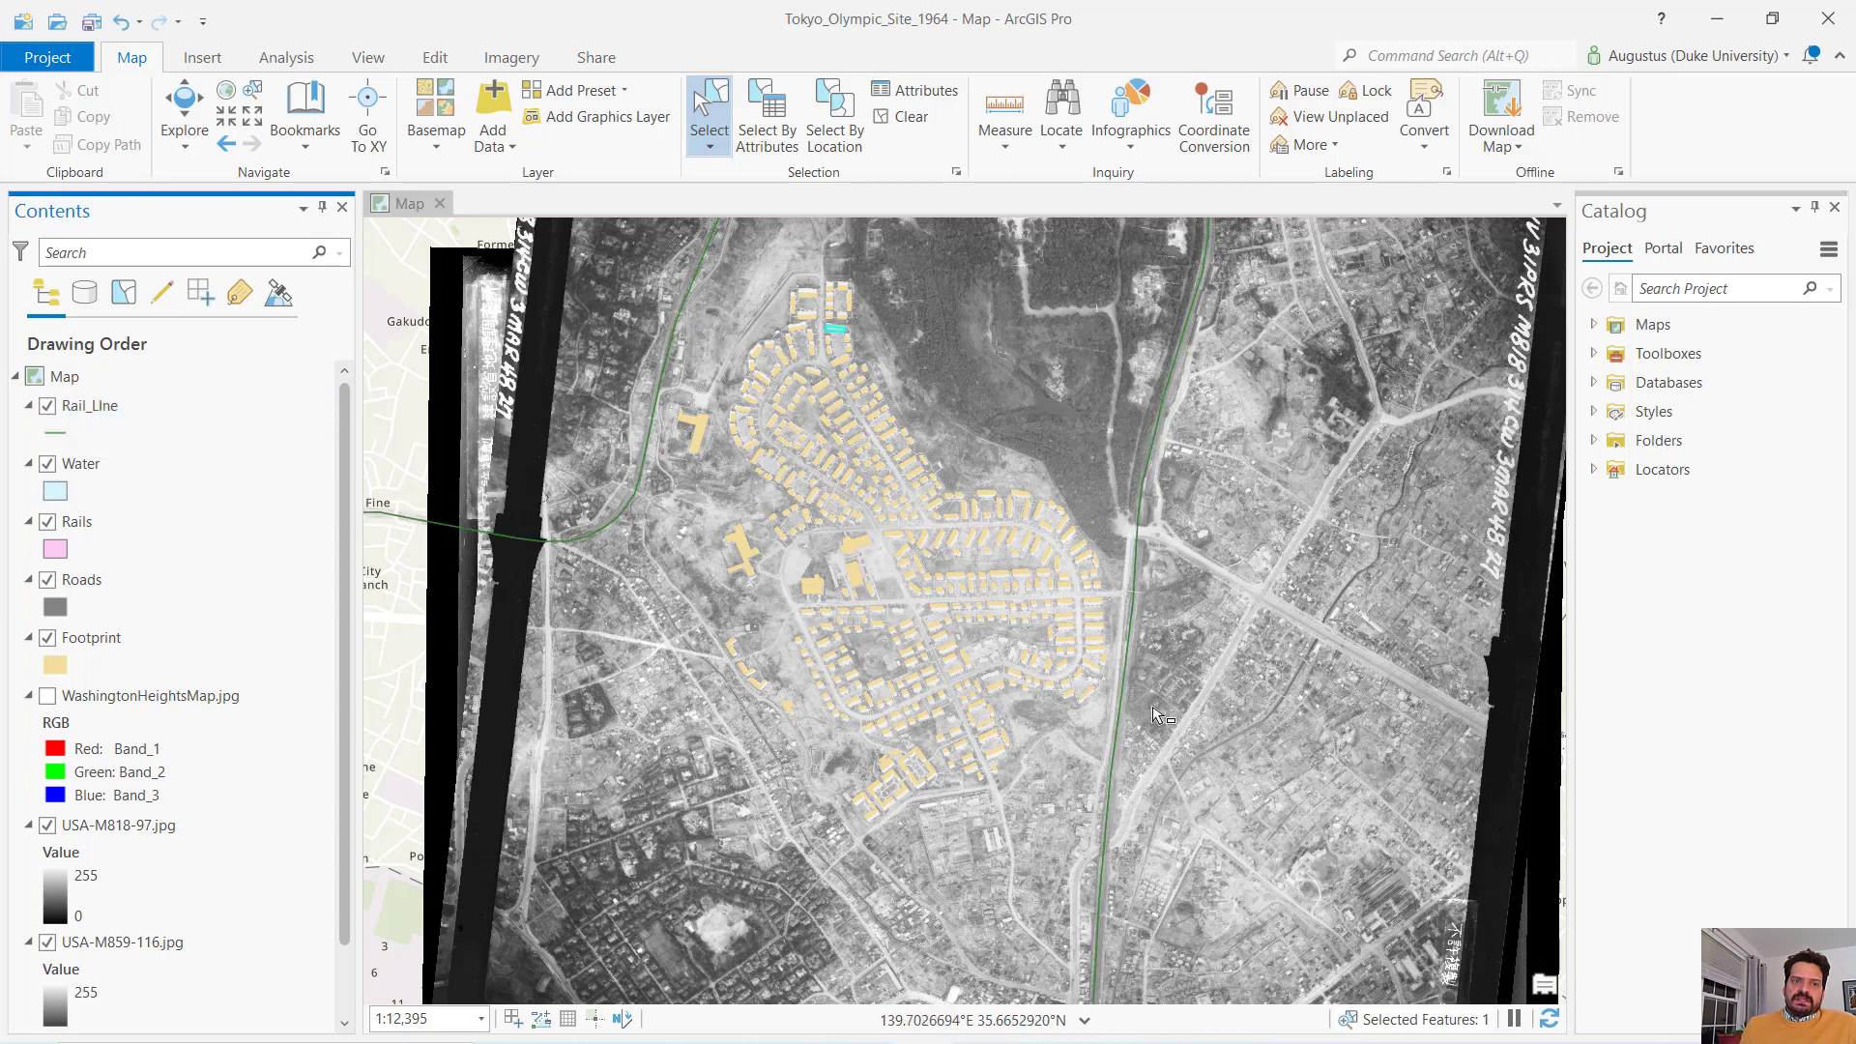
left_click(49, 465)
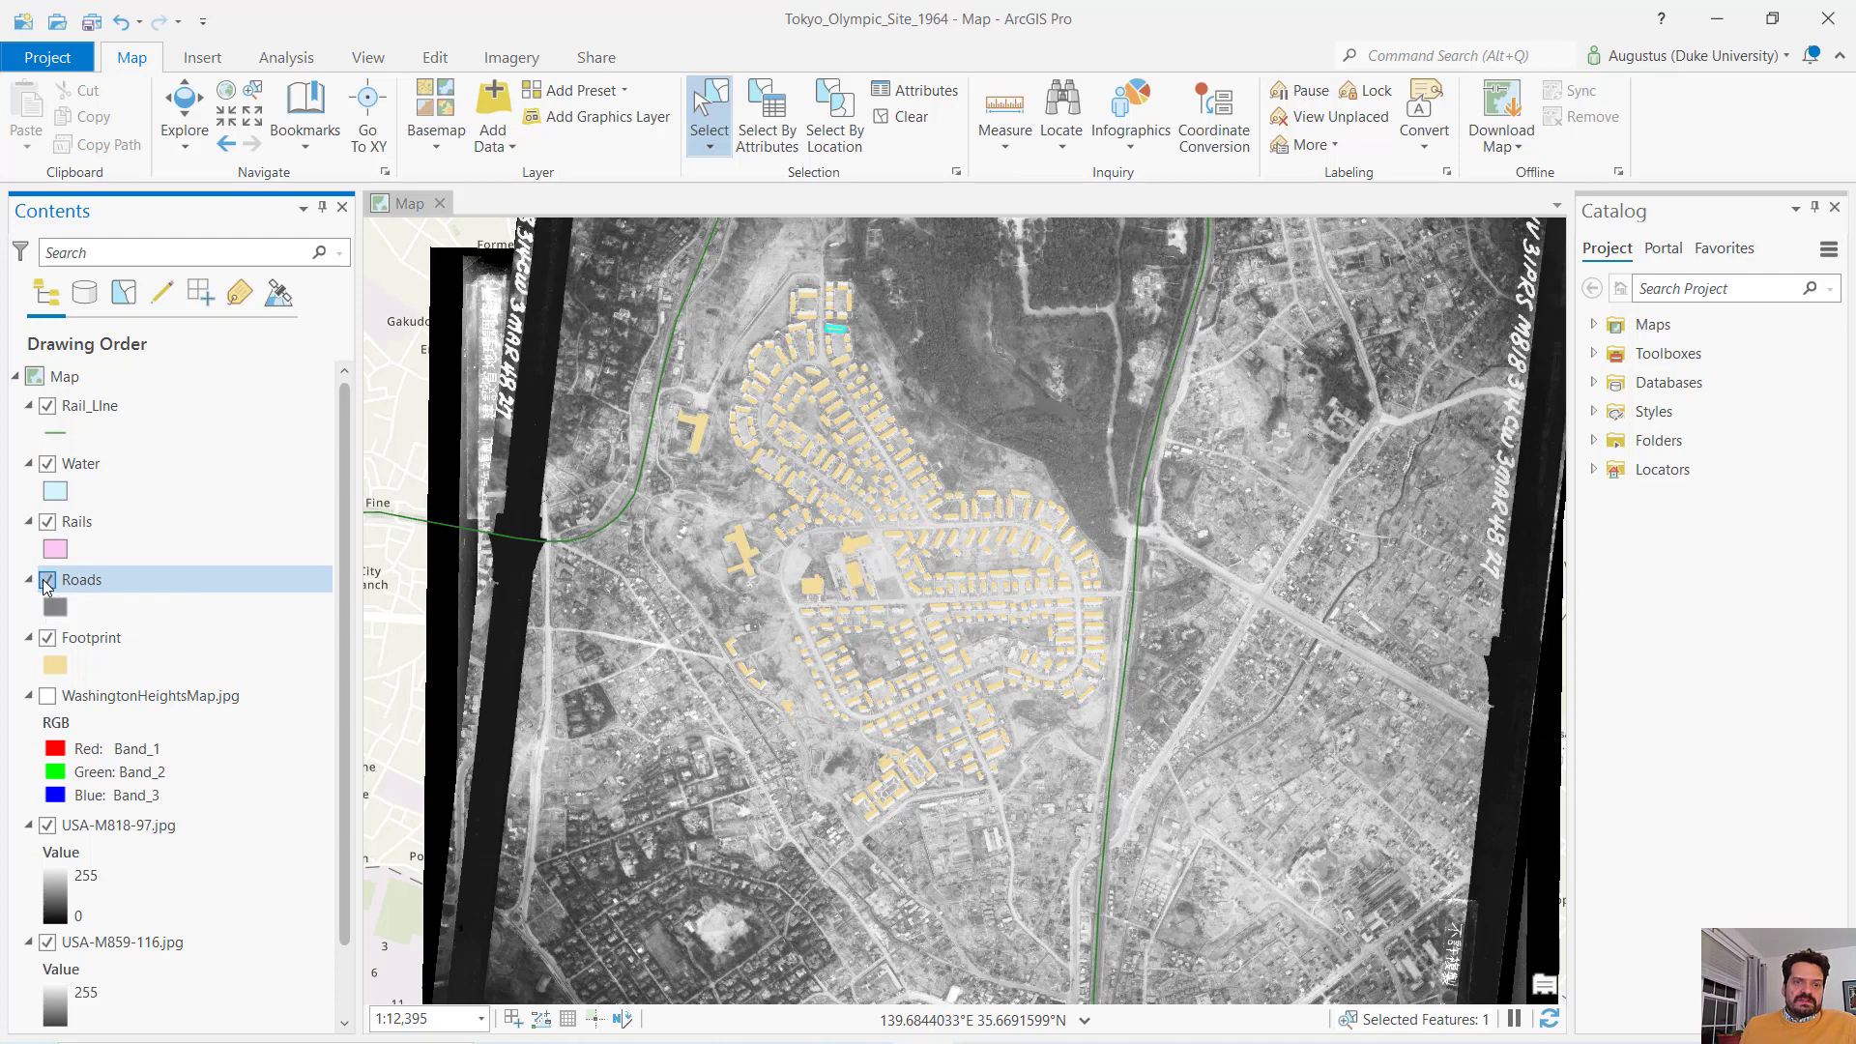
left_click(45, 638)
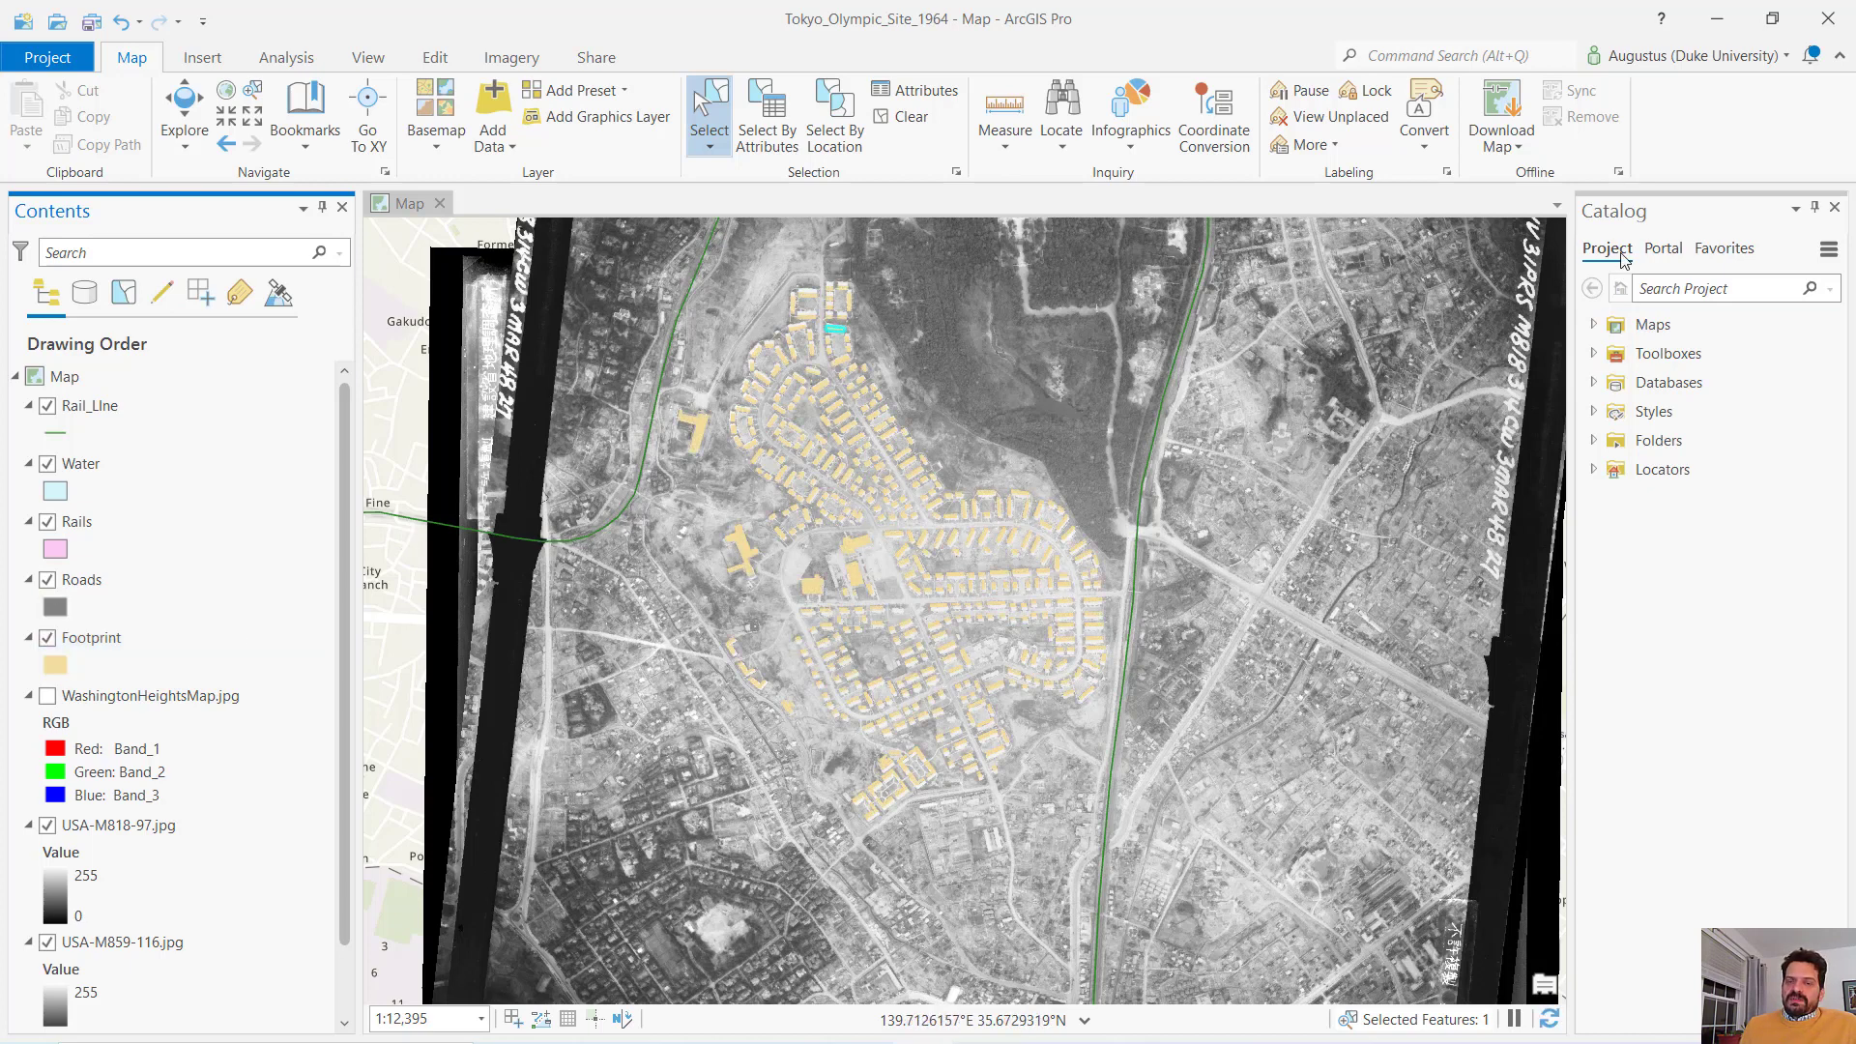
scroll(1126, 341, "down", 1)
scroll(1124, 338, "down", 1)
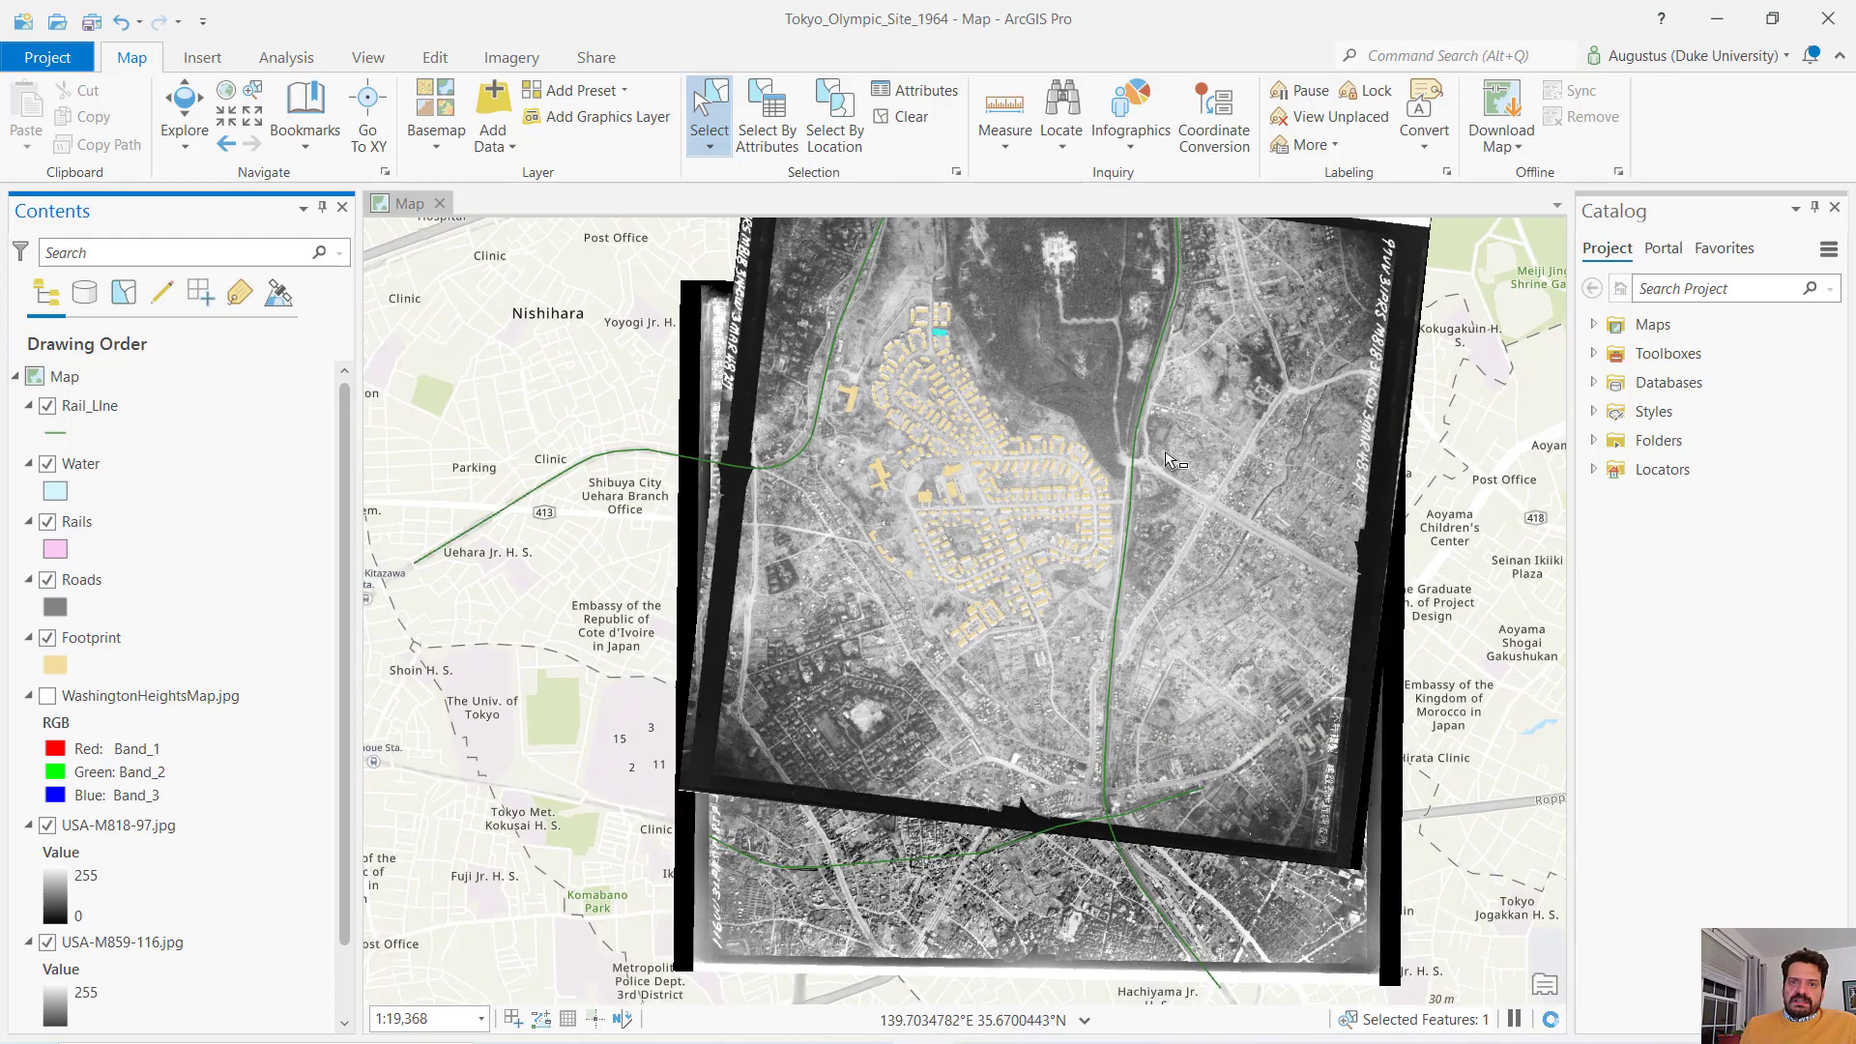
left_click_drag(1163, 451, 1097, 453)
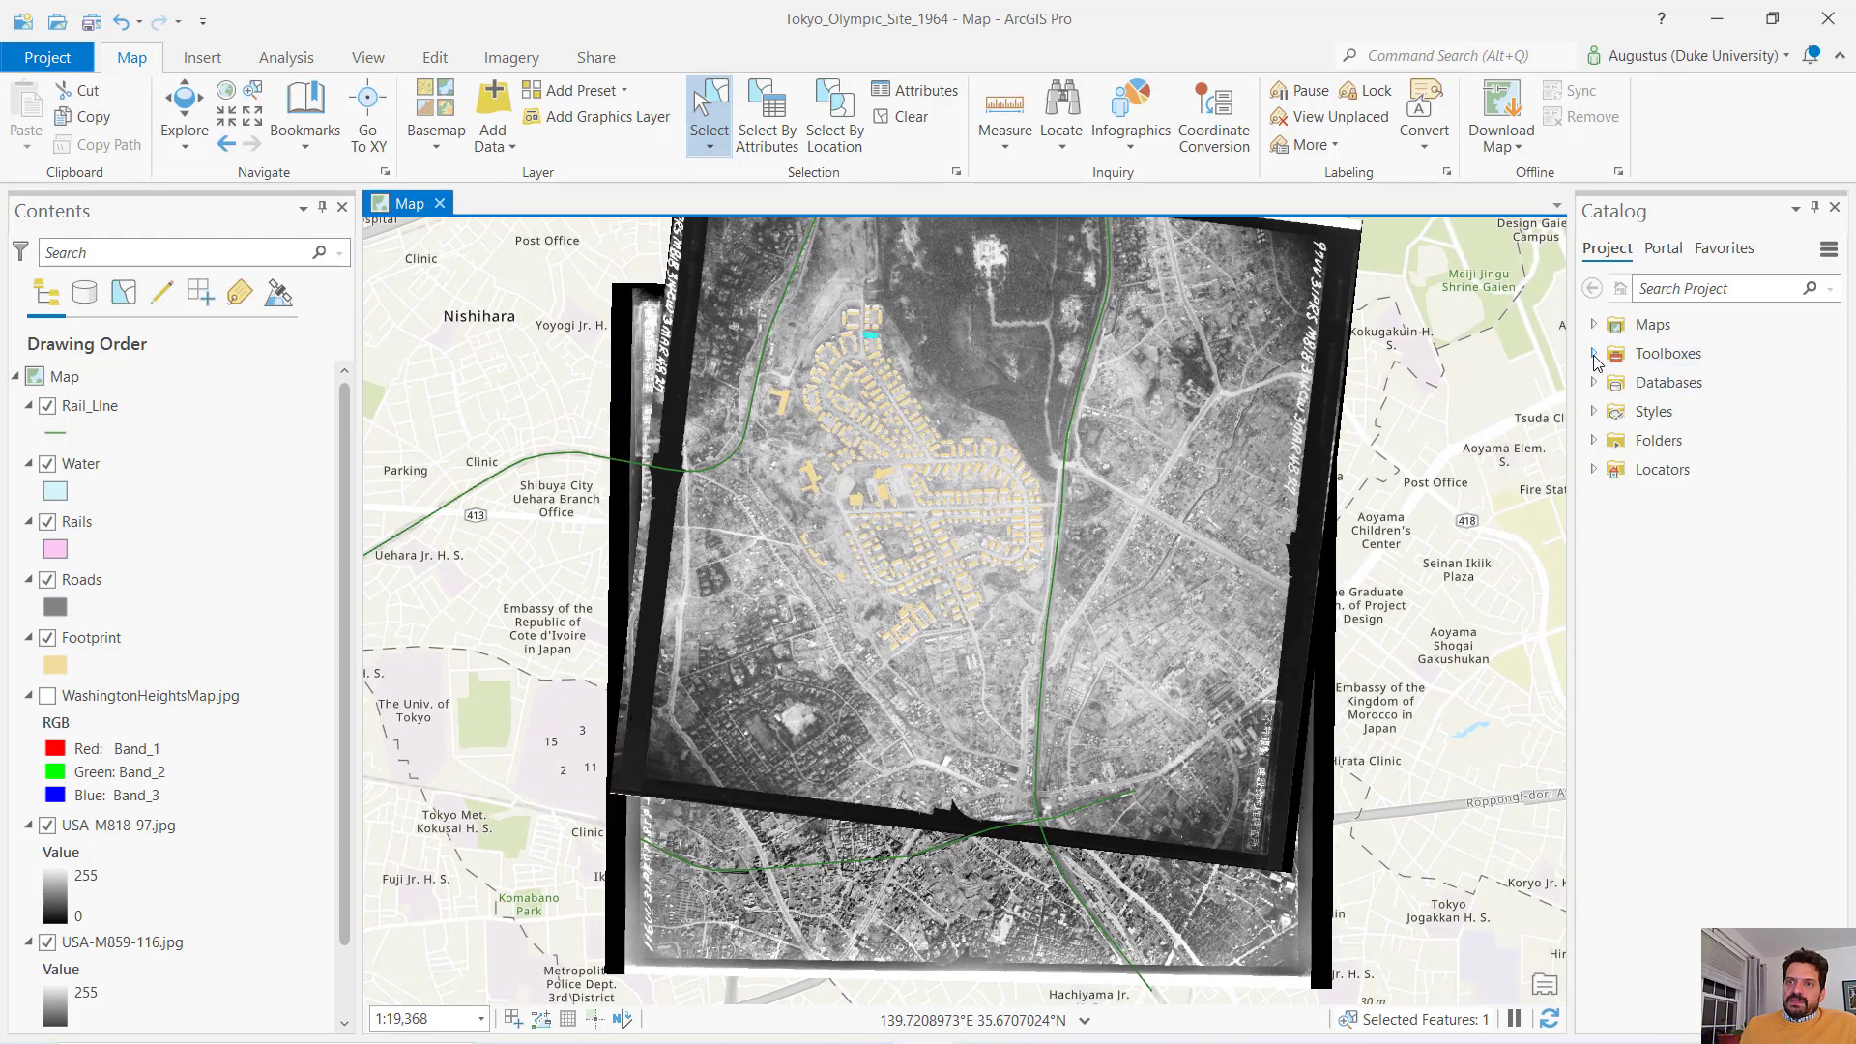
Open the Export to CAD tool for the feature classes in the Tokyo_Olympic_Site_1964 geodatabase
left_click(1593, 383)
double_click(1671, 417)
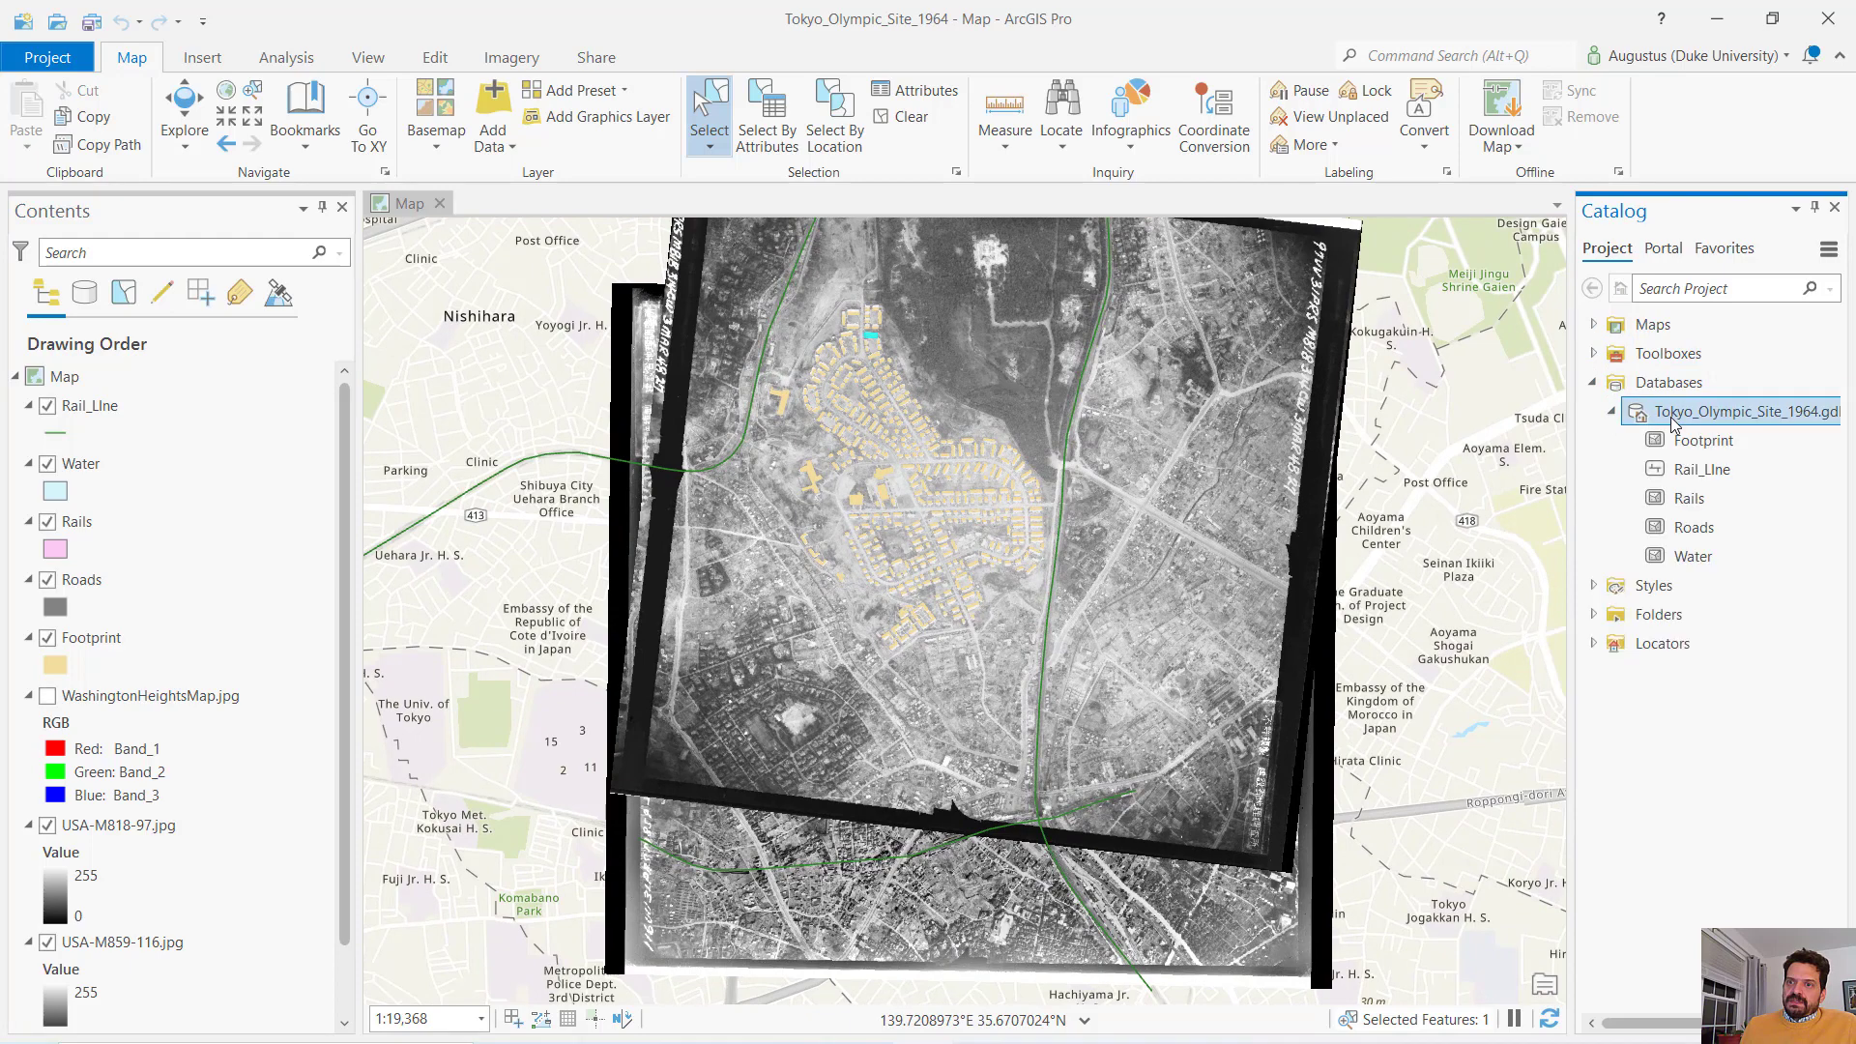
right_click(1673, 422)
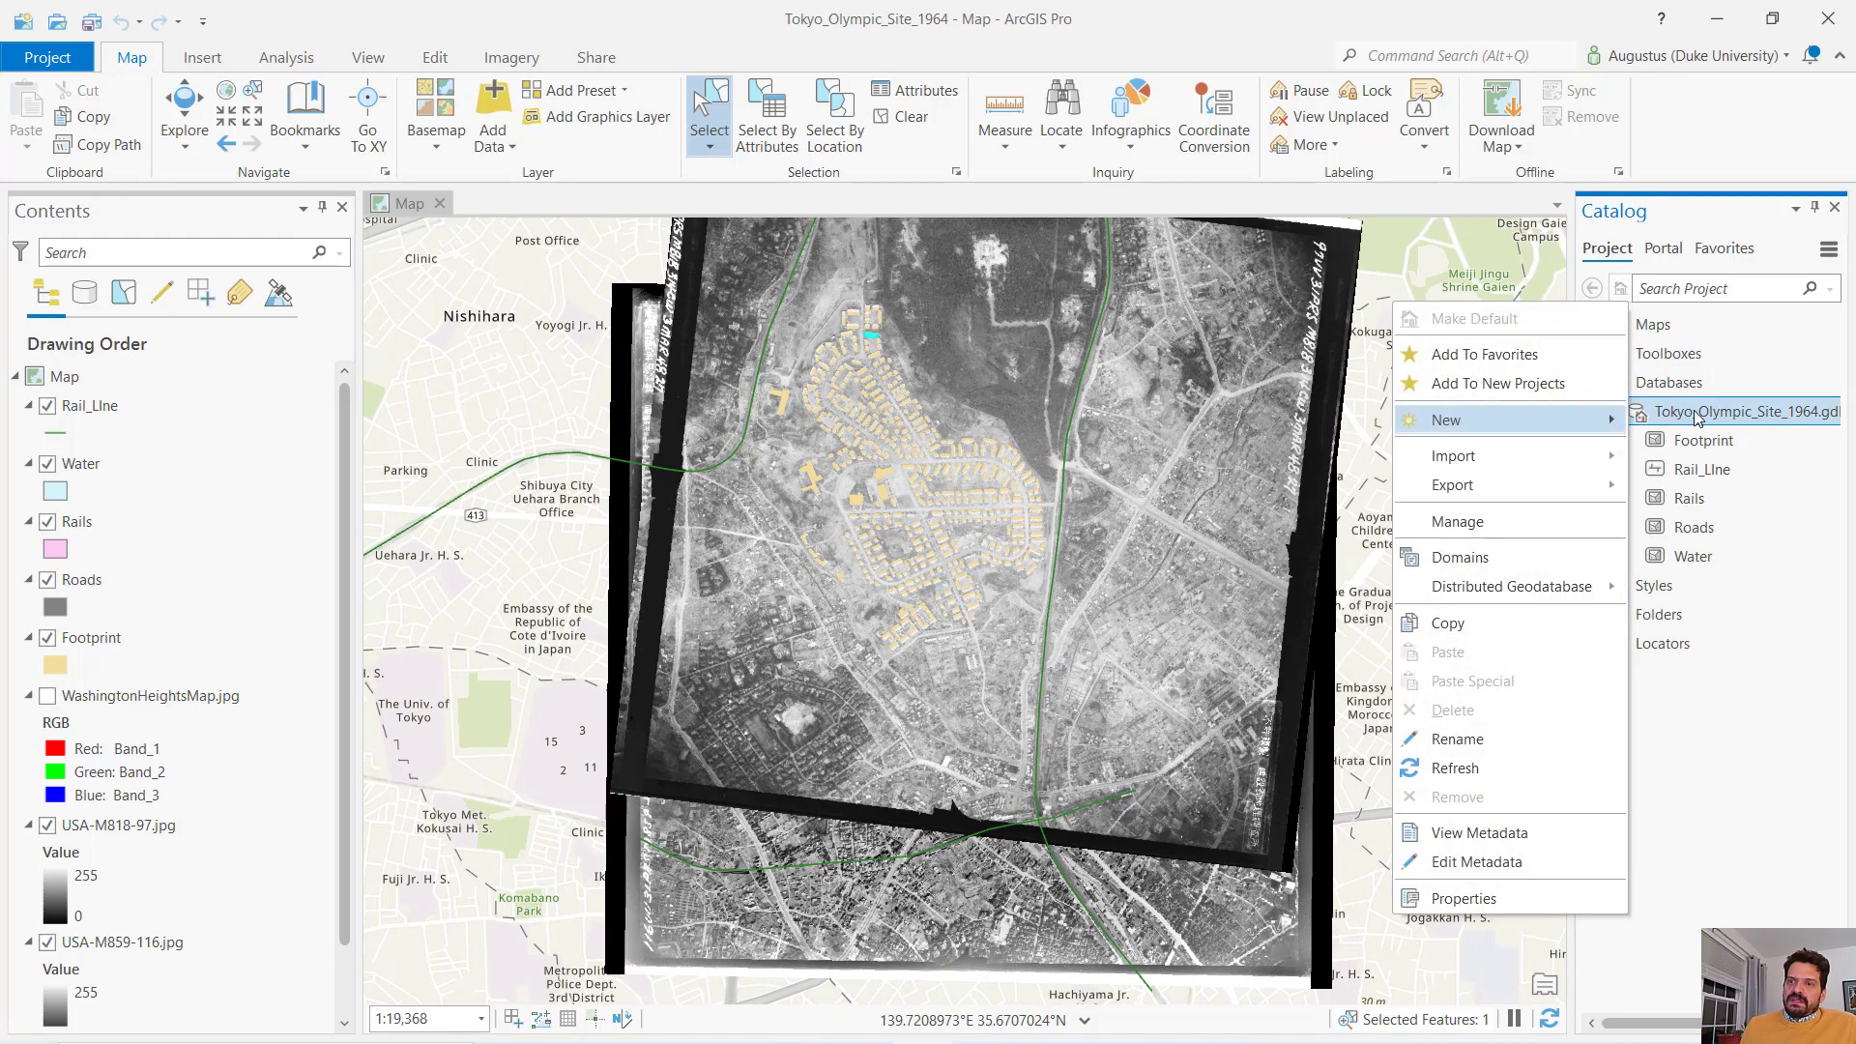
left_click(1769, 412)
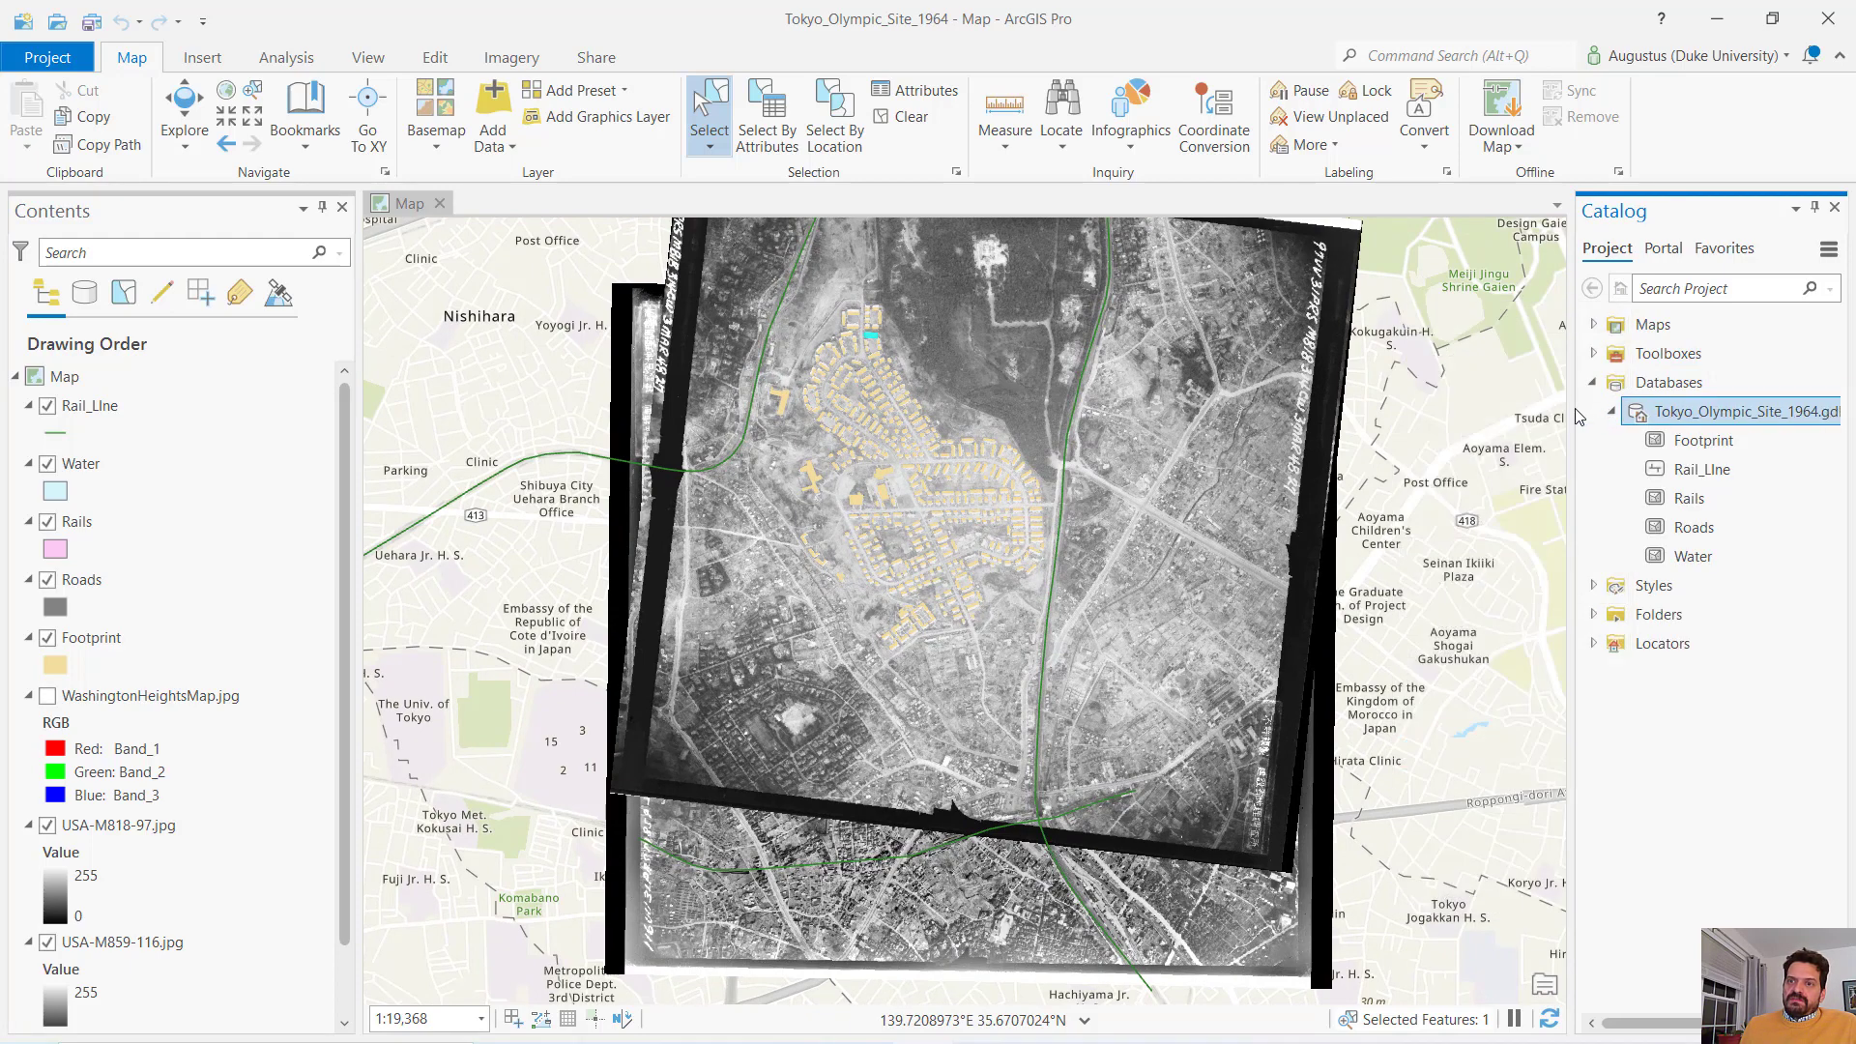
left_click_drag(1573, 414, 1518, 414)
right_click(1717, 413)
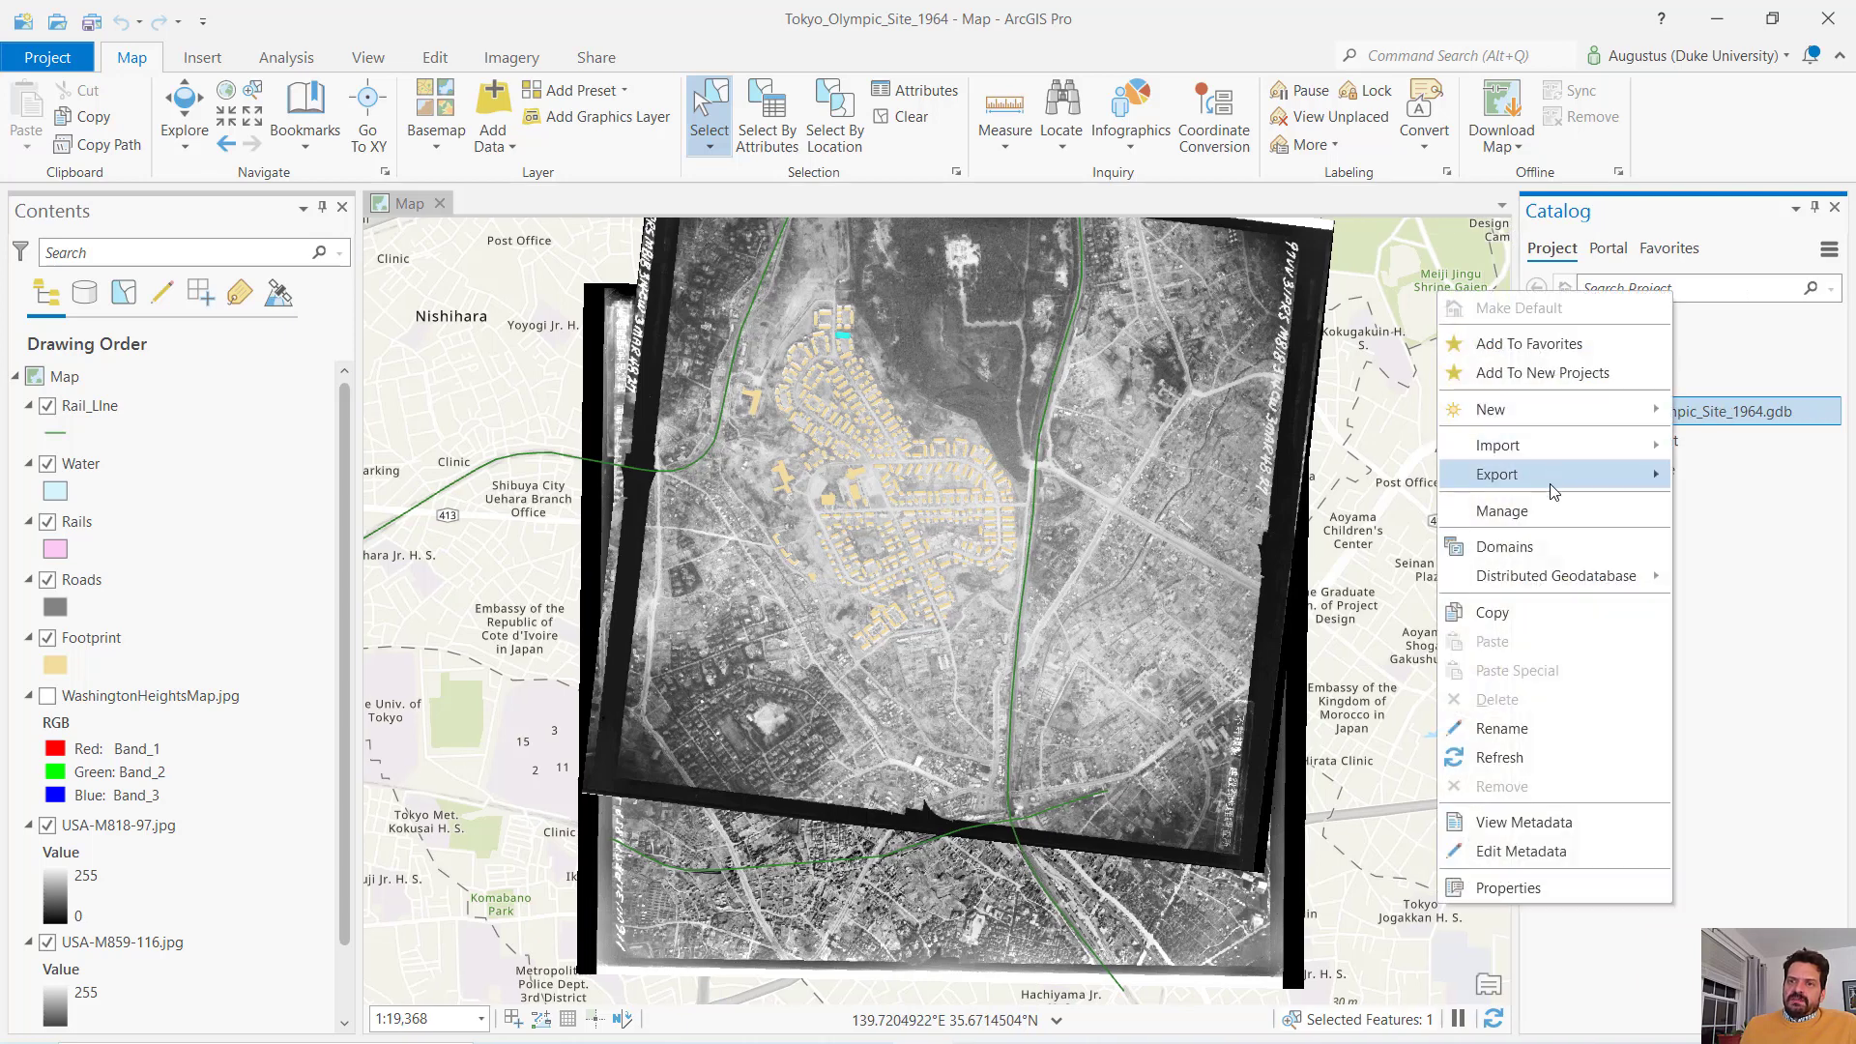
mouse_move(1551, 483)
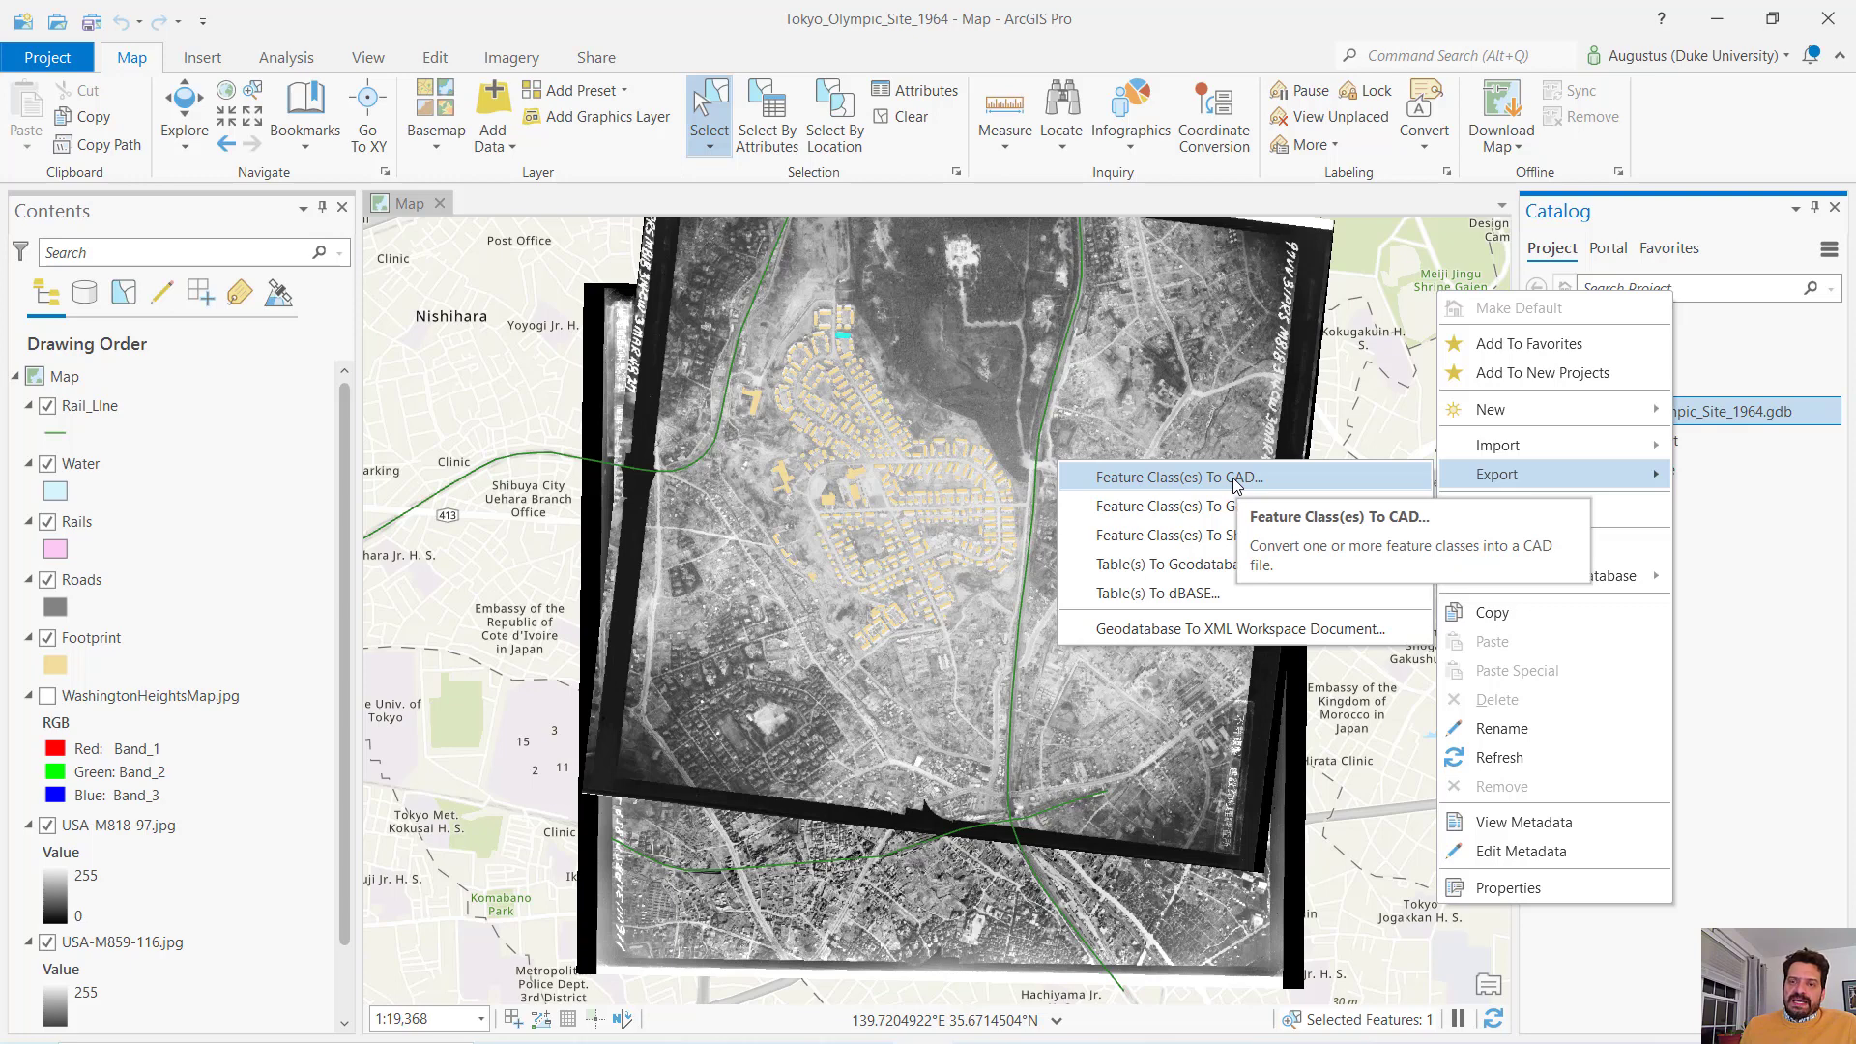
left_click(1291, 479)
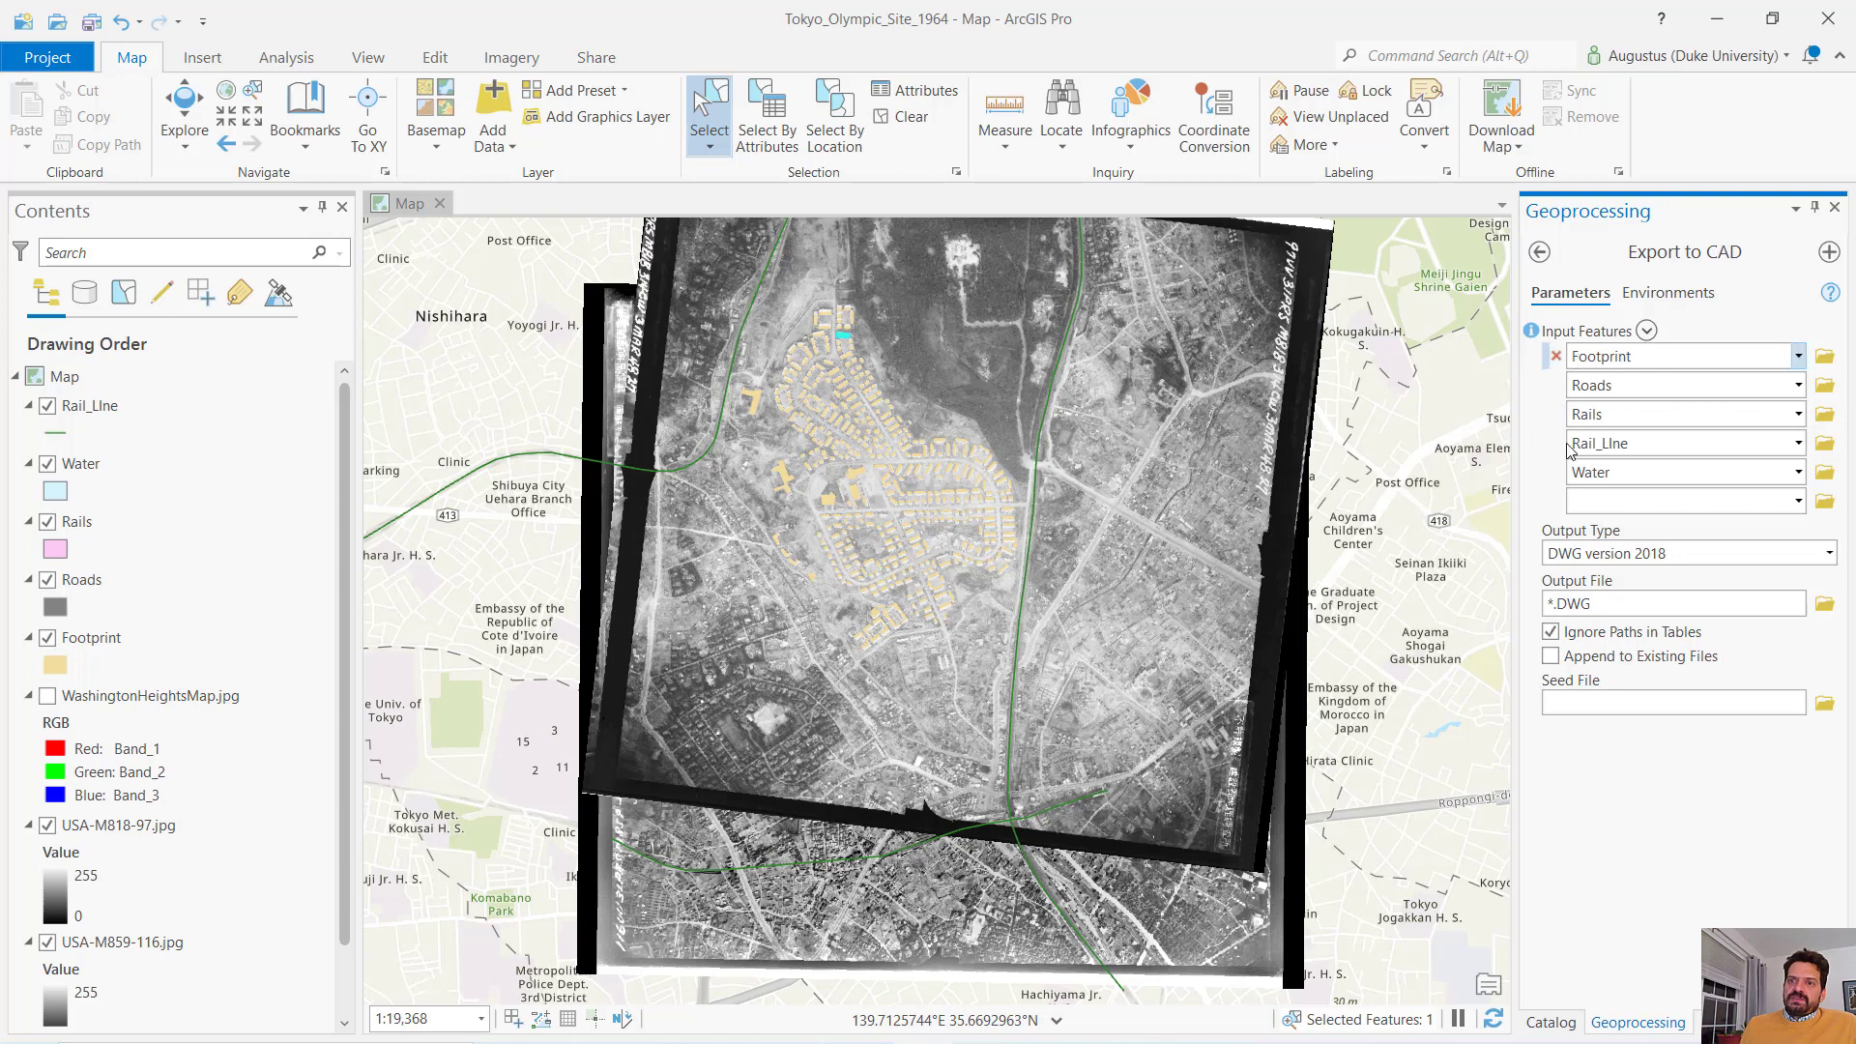
Remove Water, Rails, Rail_LIne and Roads from the export's input features, keeping only Footprint
left_click(1556, 471)
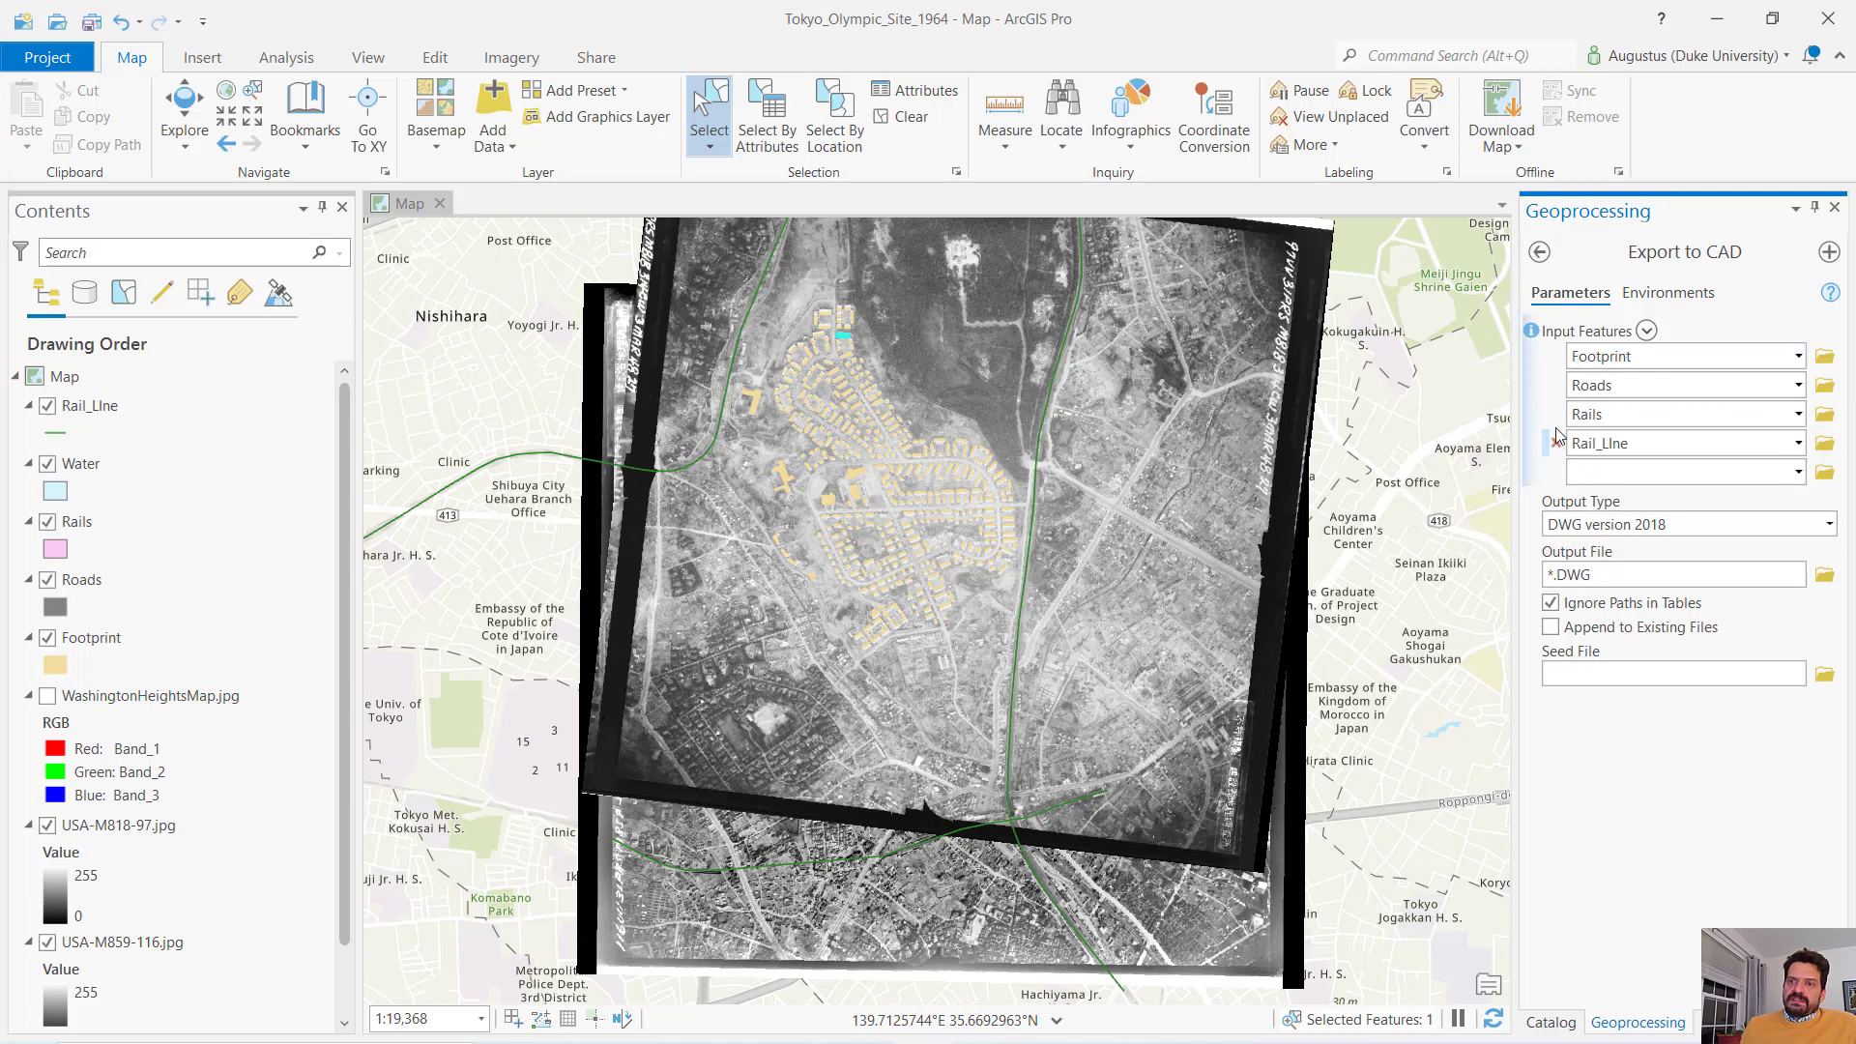
left_click(1556, 413)
left_click(1557, 414)
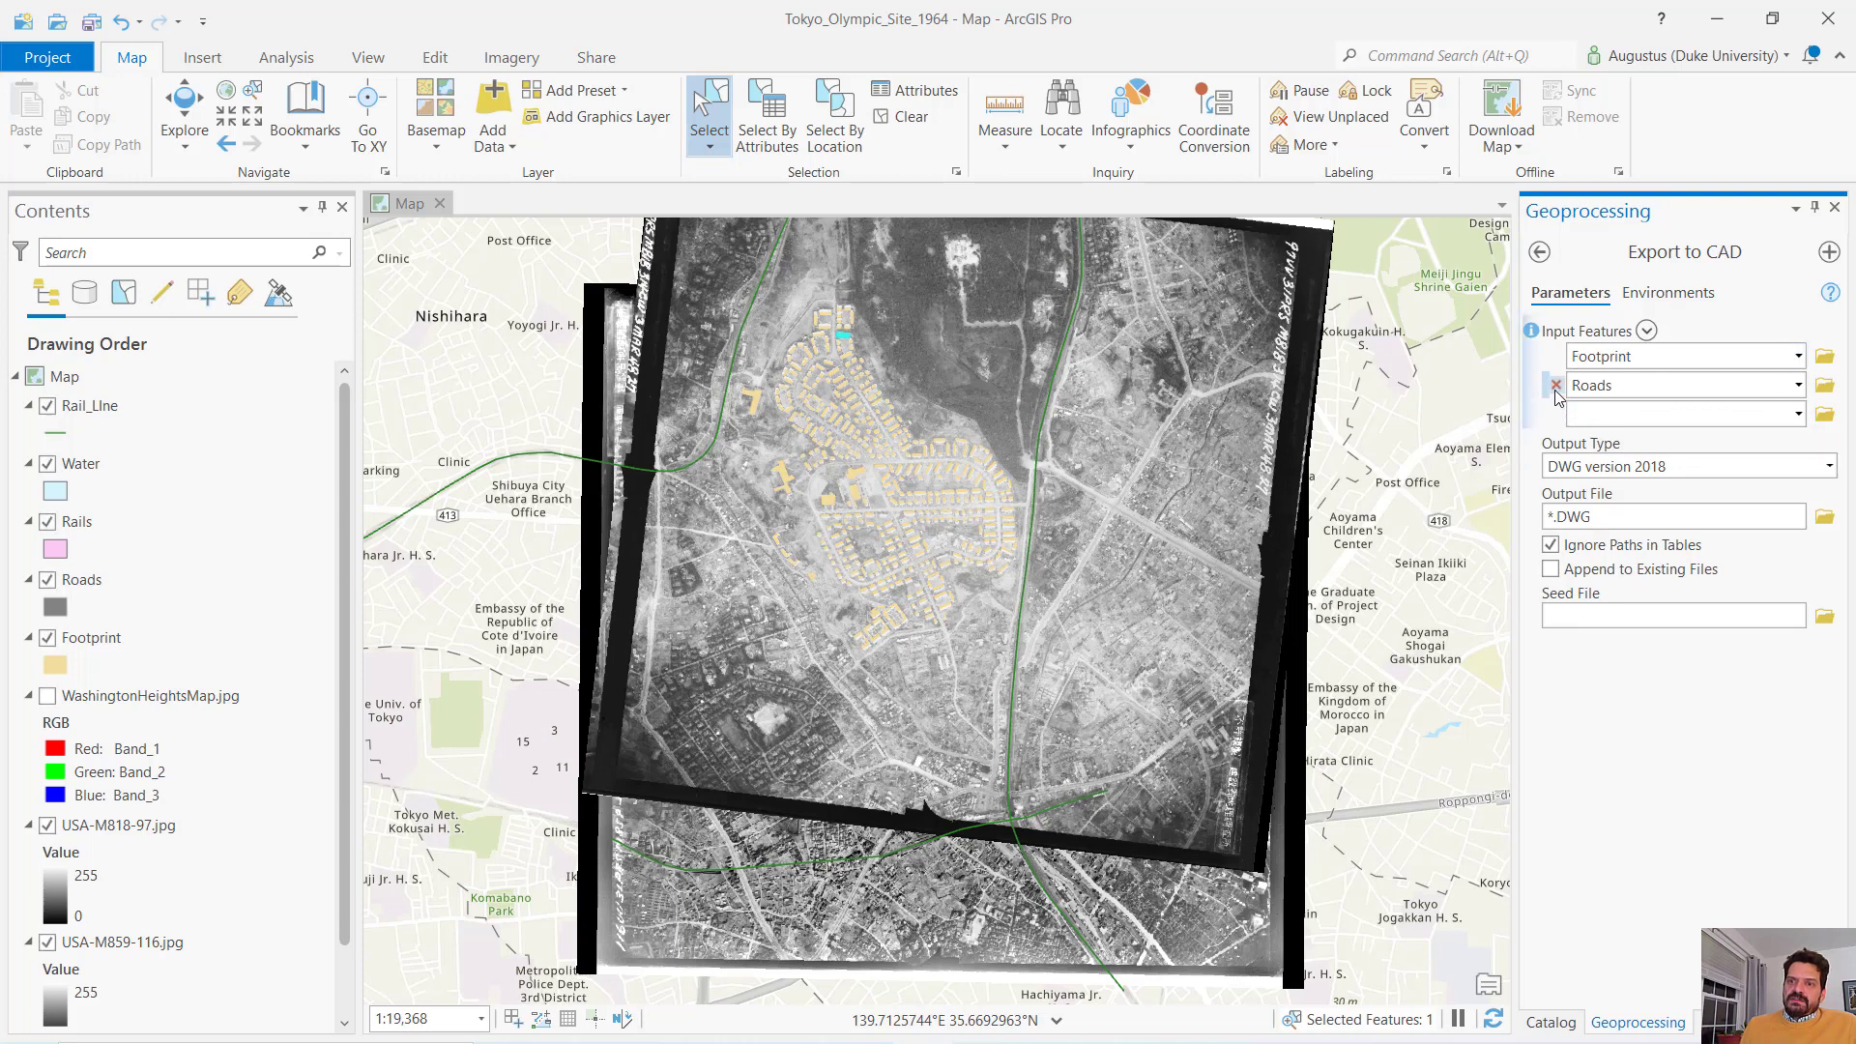
left_click(1556, 385)
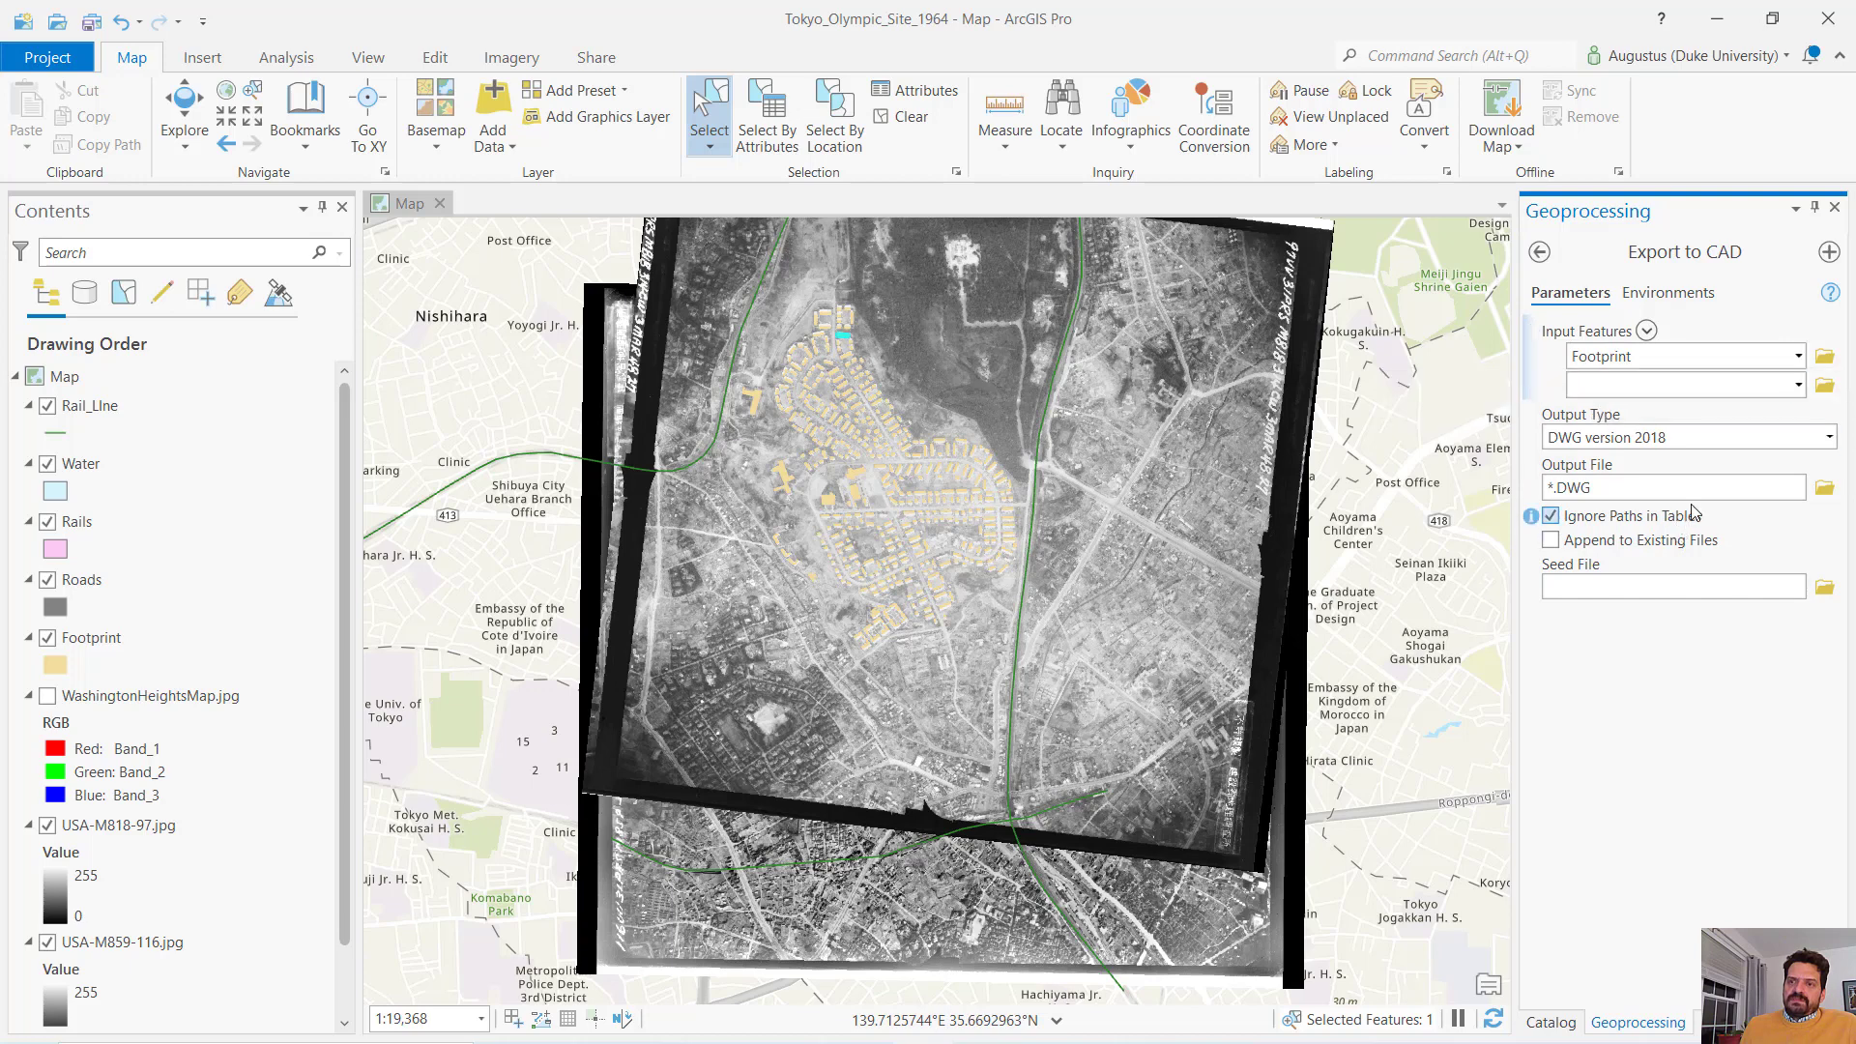
Choose DWG version 2018 as the output type of the CAD export
left_click(1828, 438)
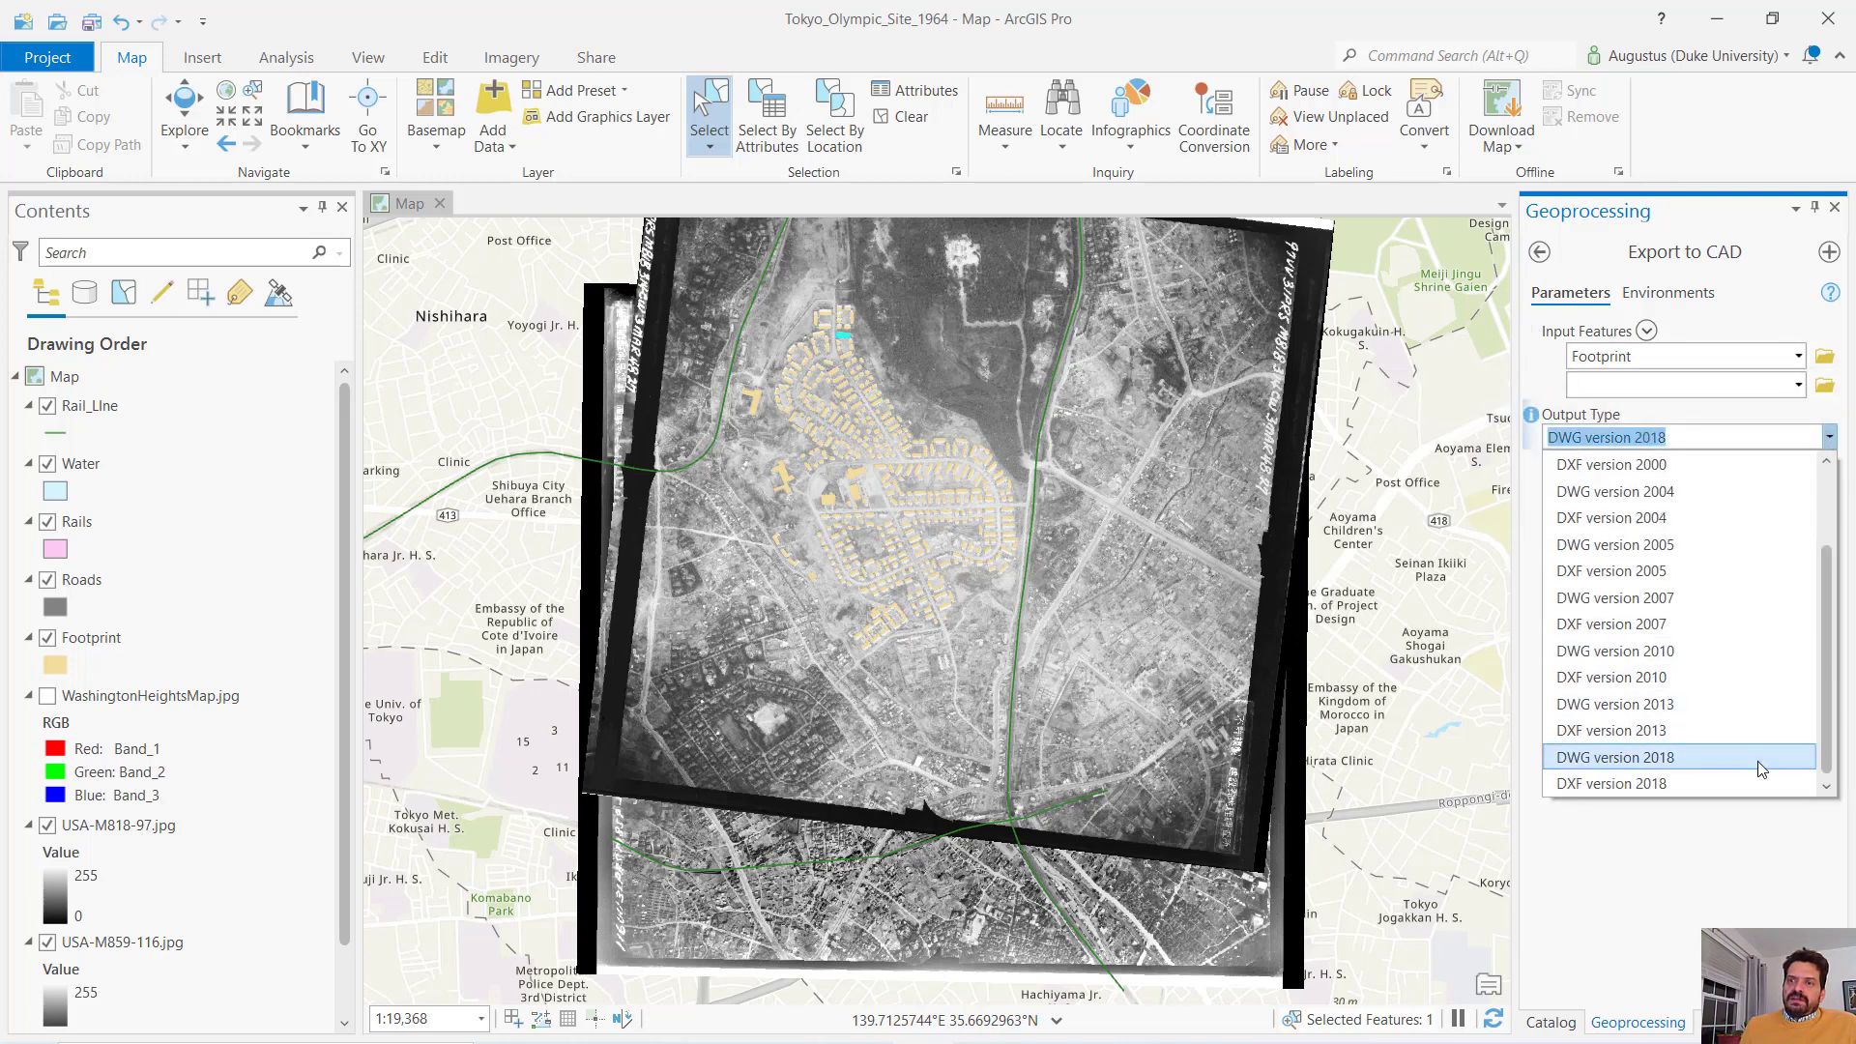
left_click(1716, 759)
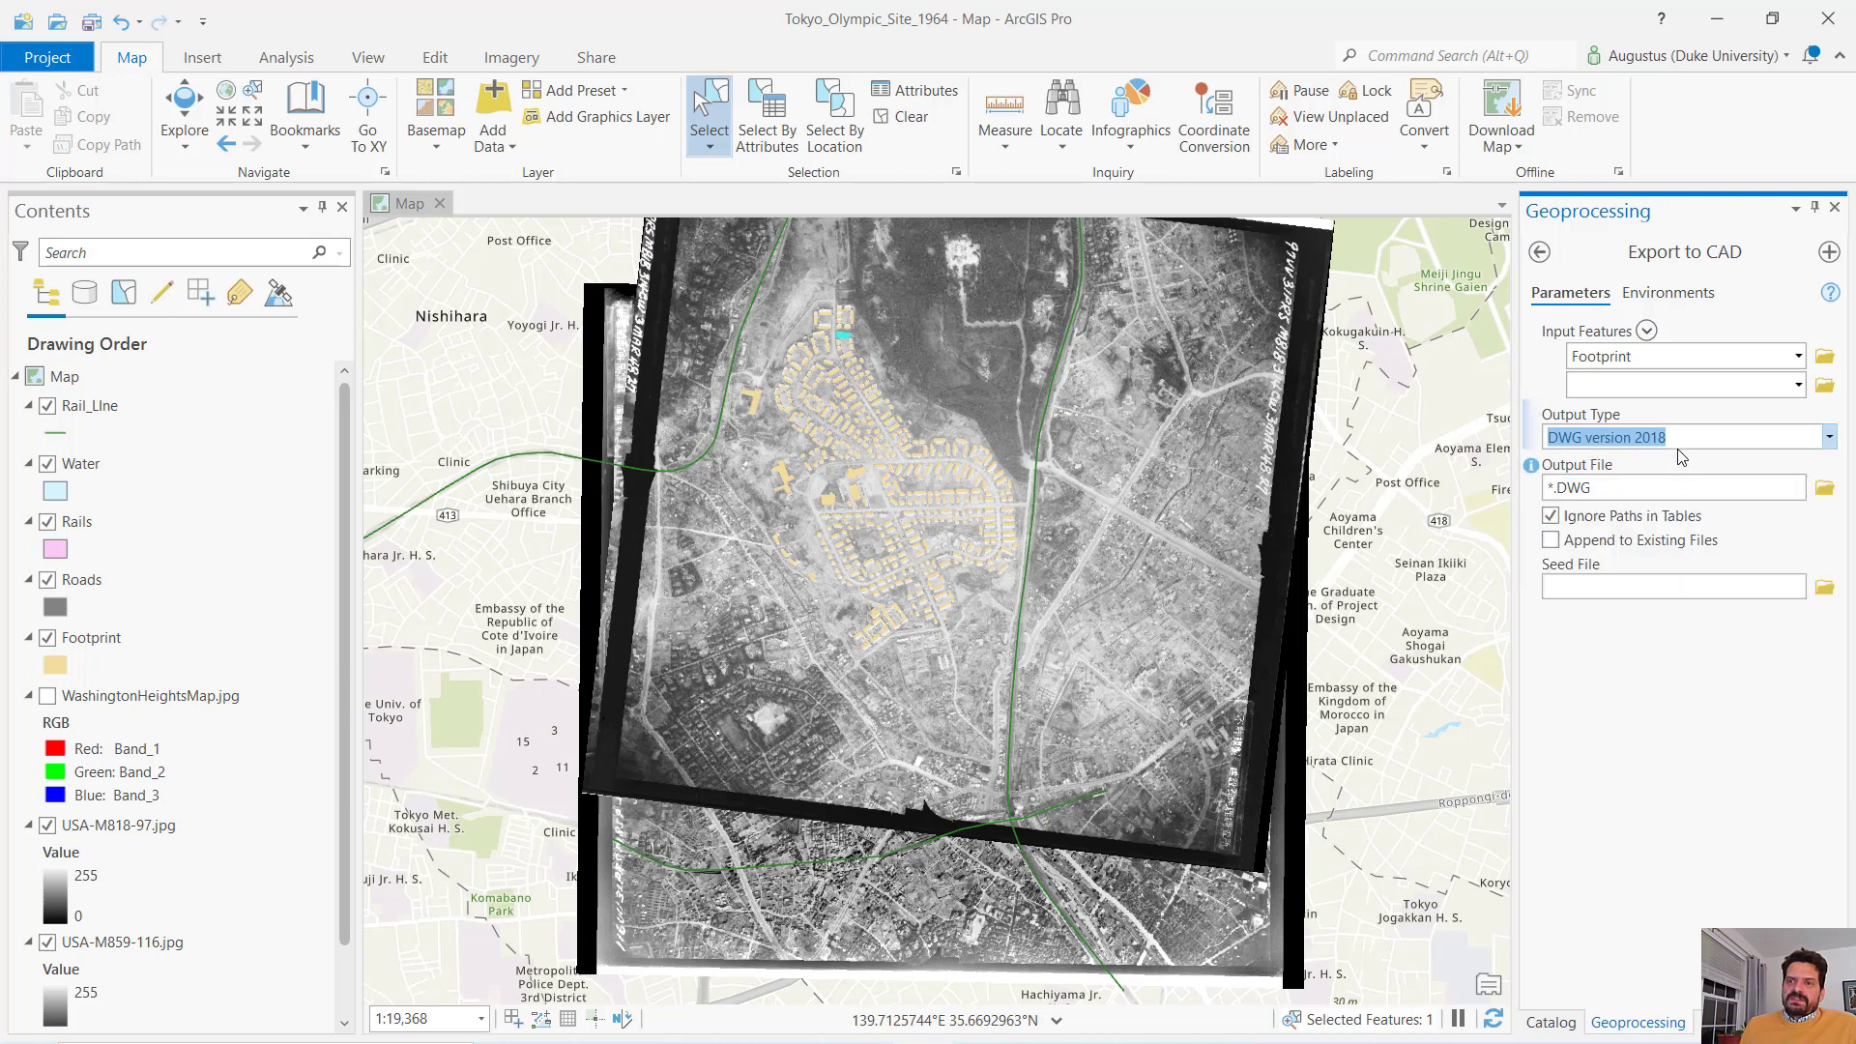
left_click(1829, 438)
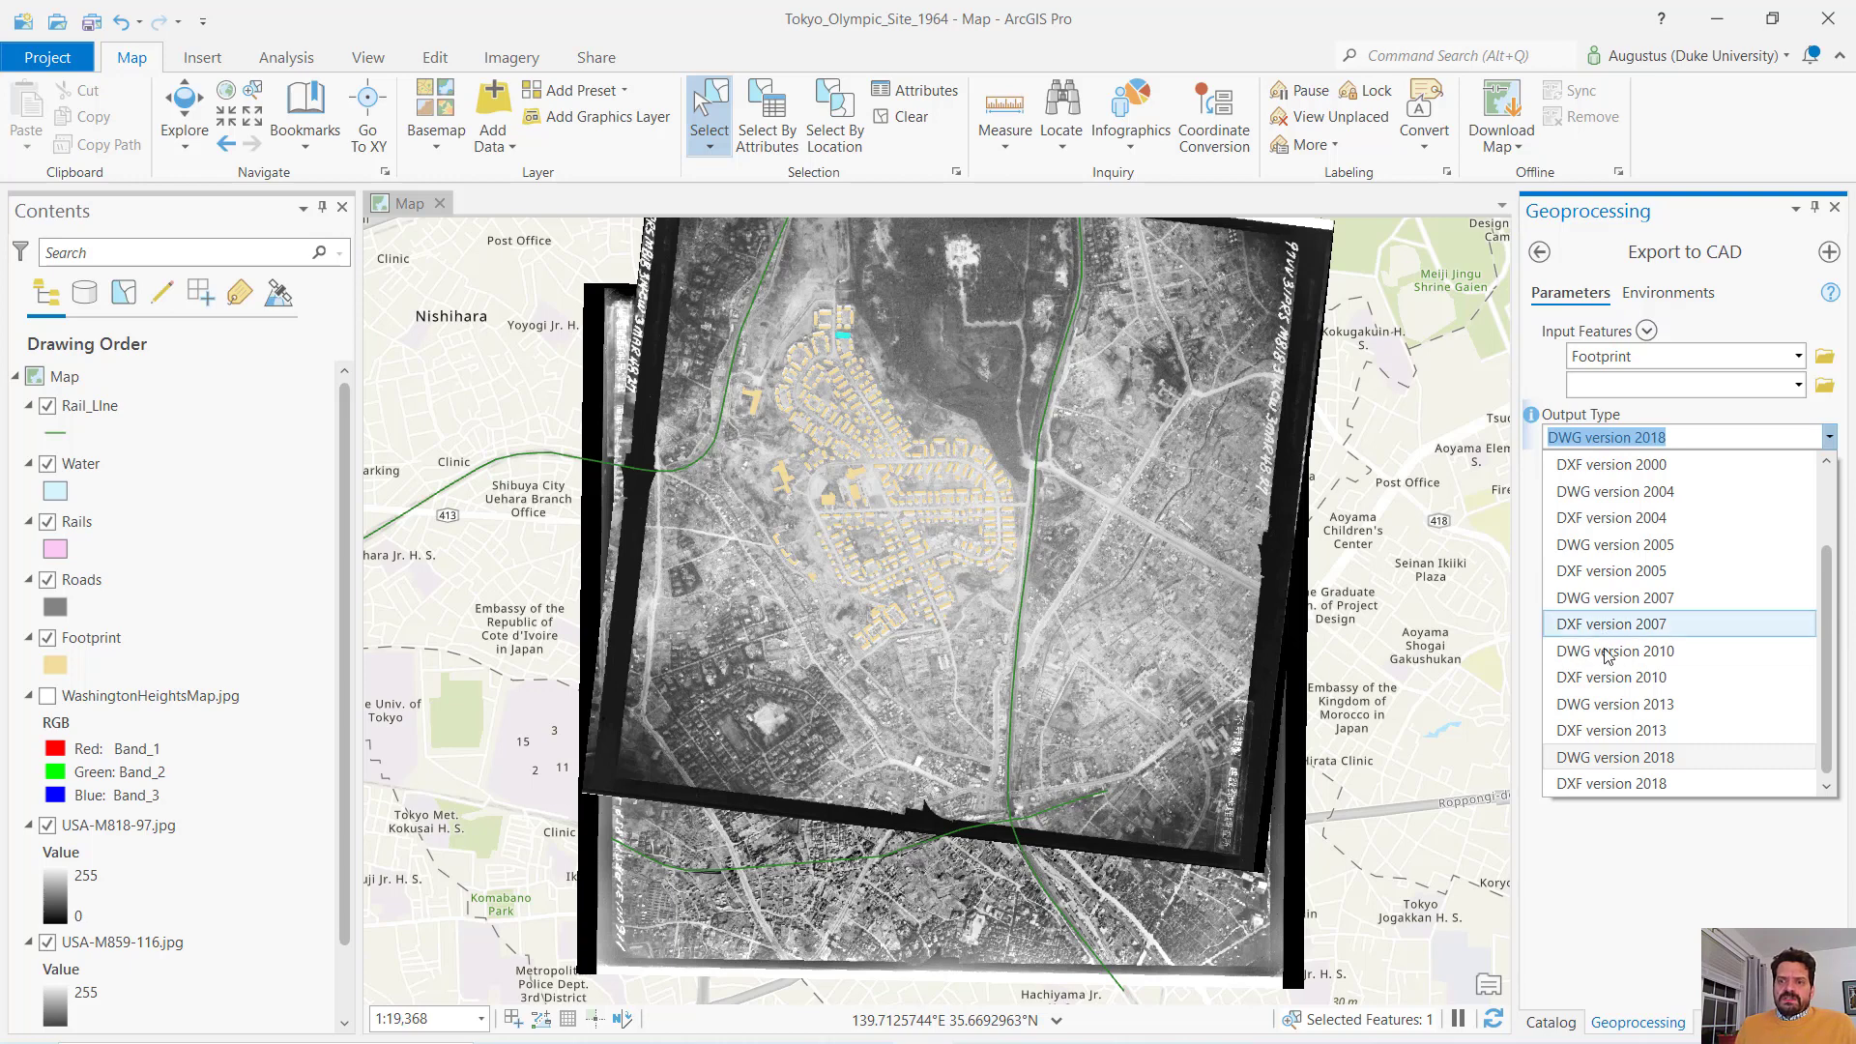
left_click(1683, 757)
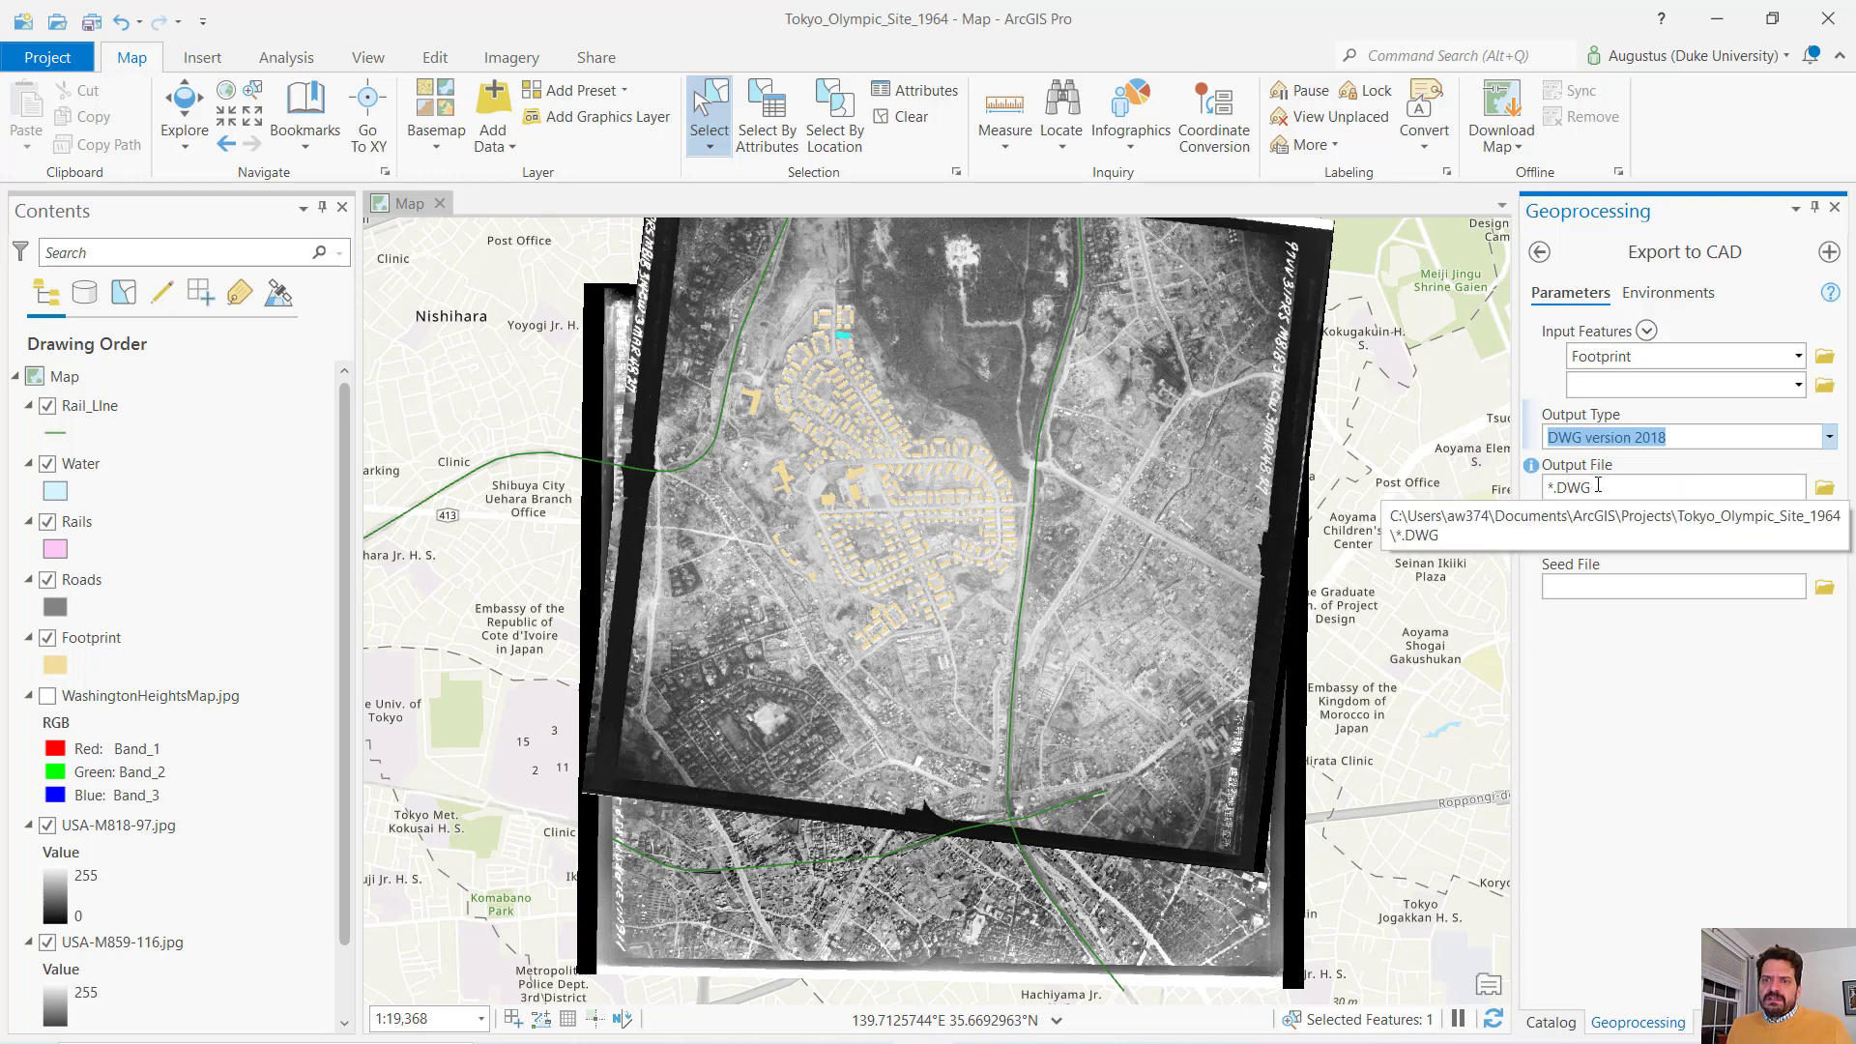
Open the location browser for the CAD export's output file
left_click(1825, 490)
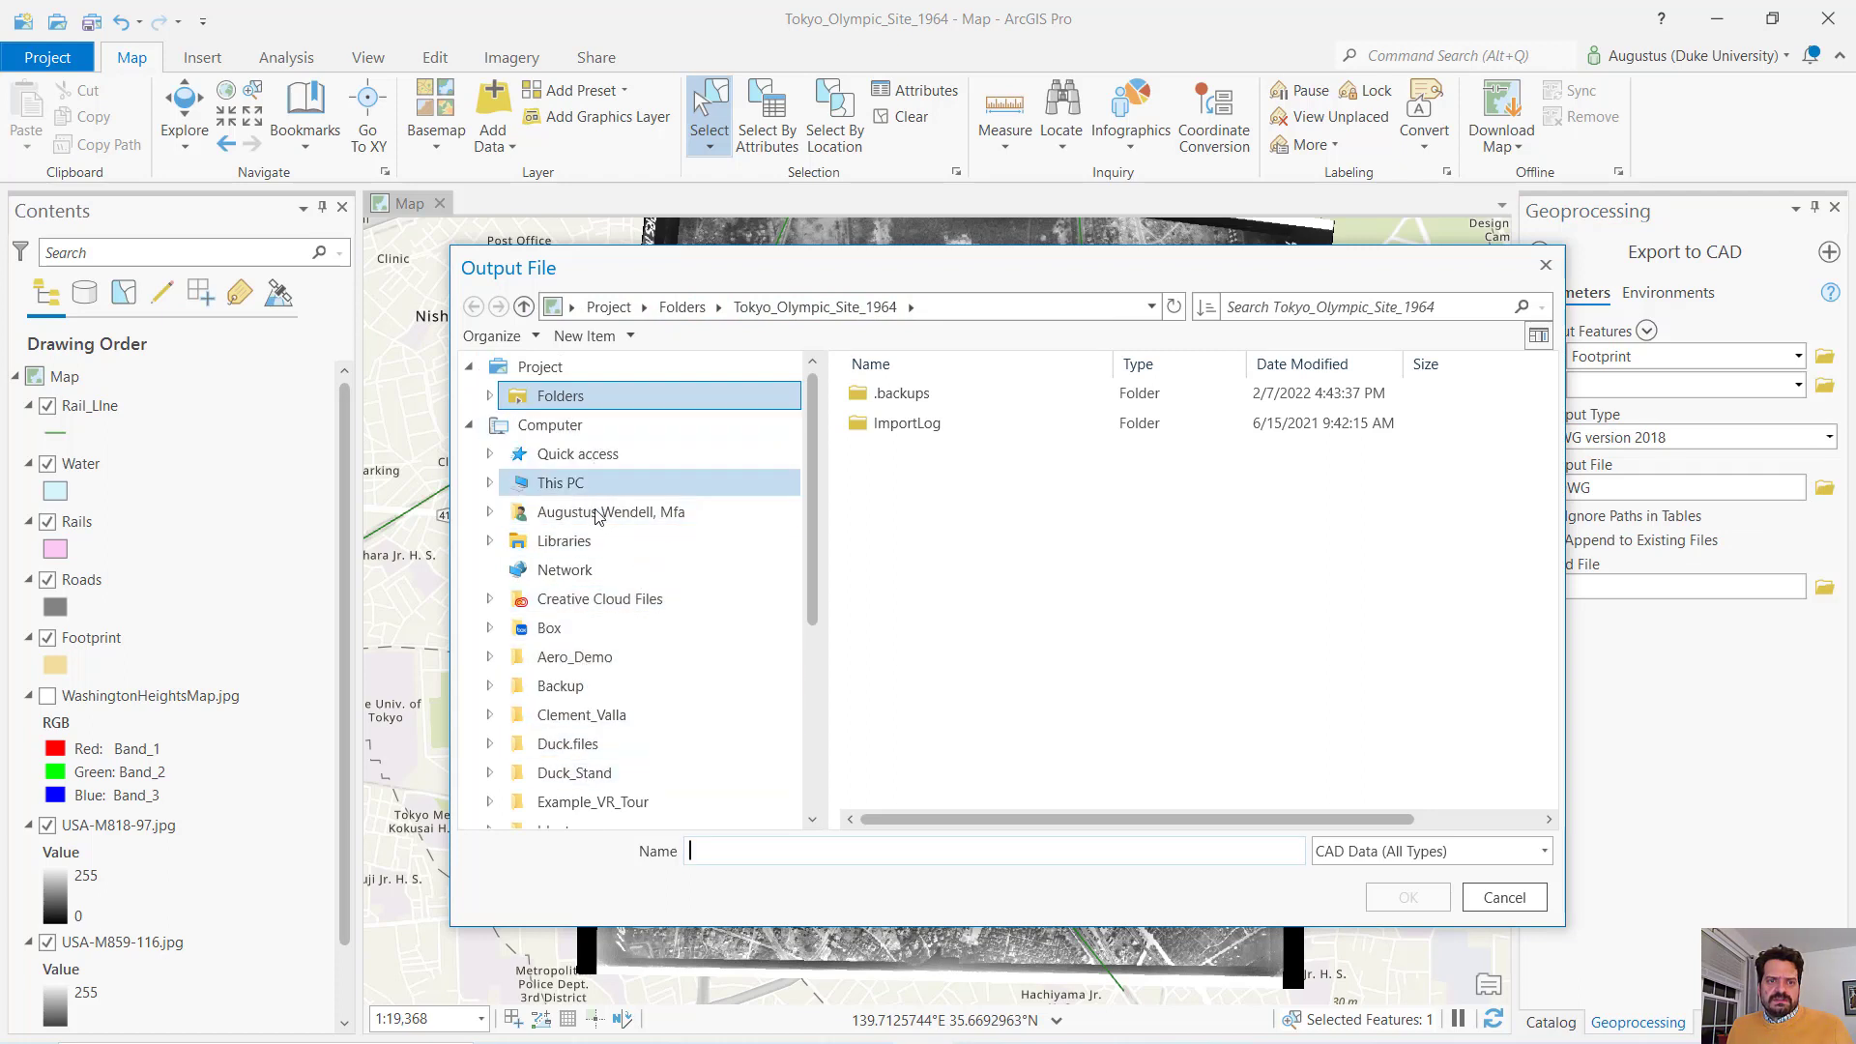
scroll(583, 628, "down", 2)
scroll(570, 612, "up", 1)
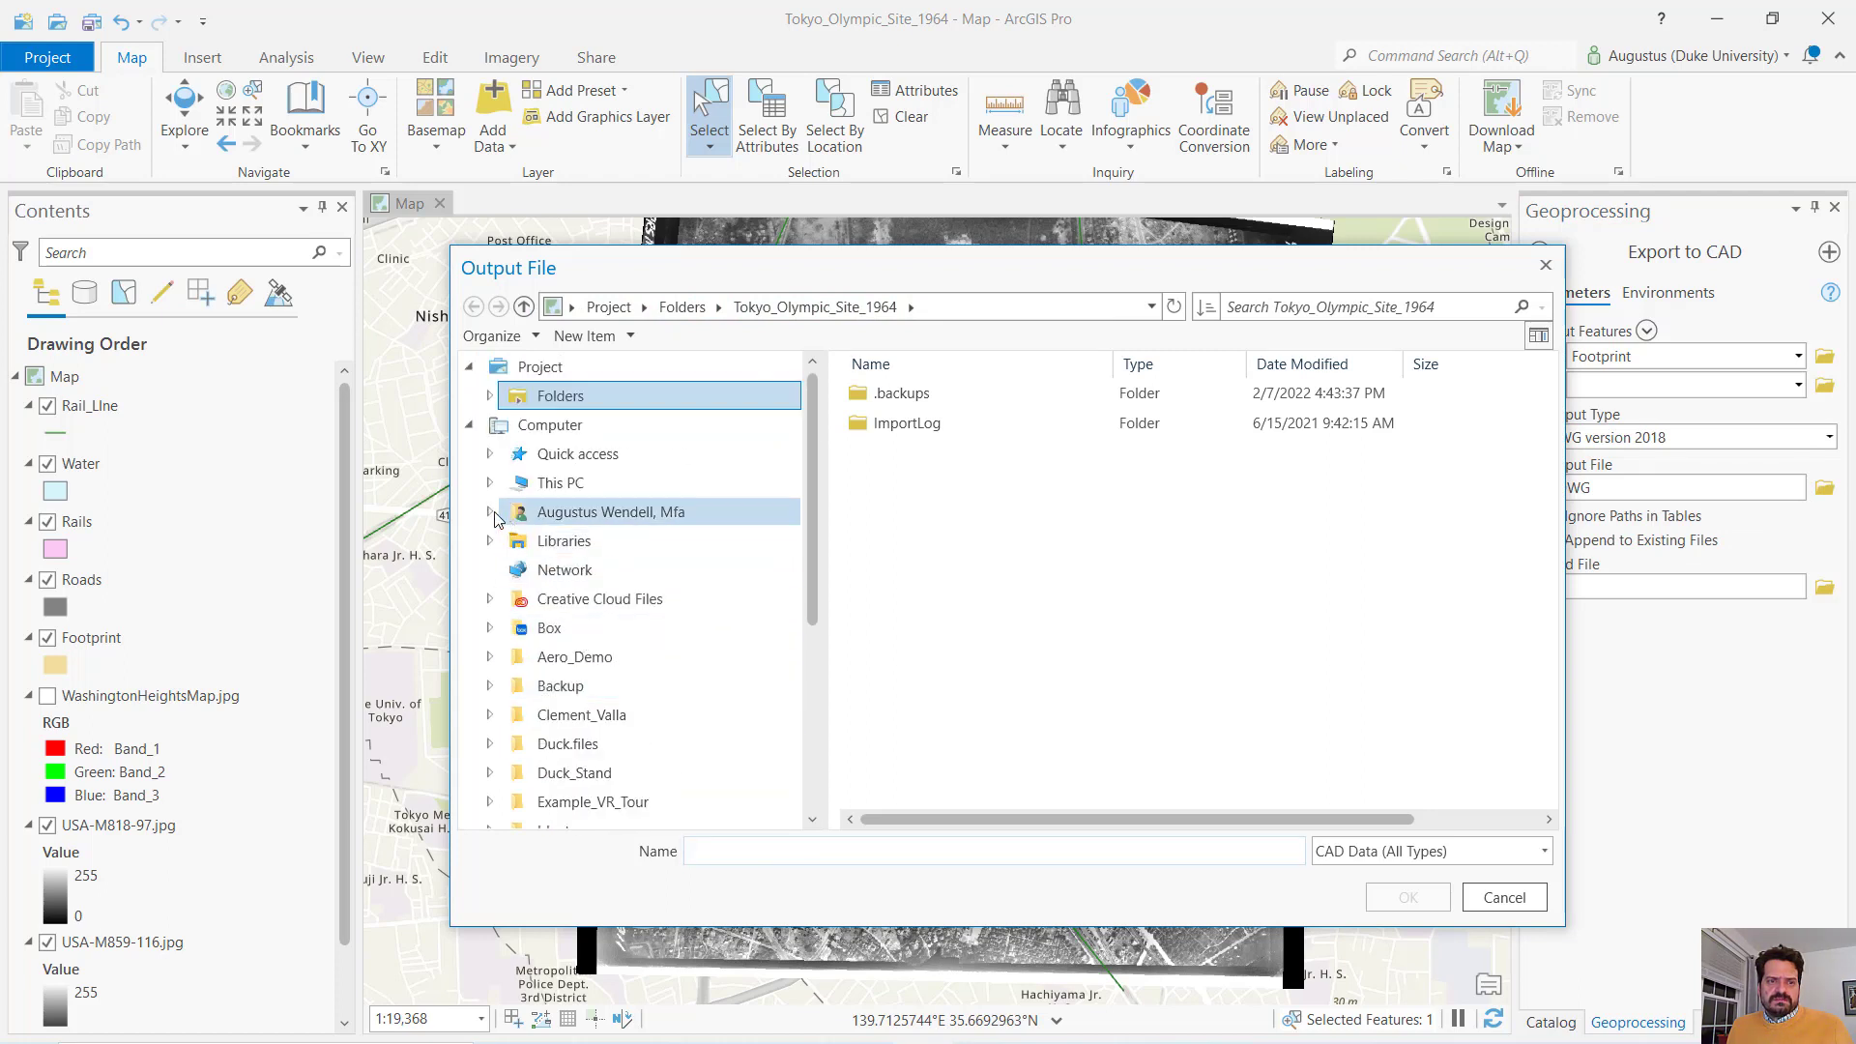
double_click(610, 512)
scroll(610, 779, "down", 5)
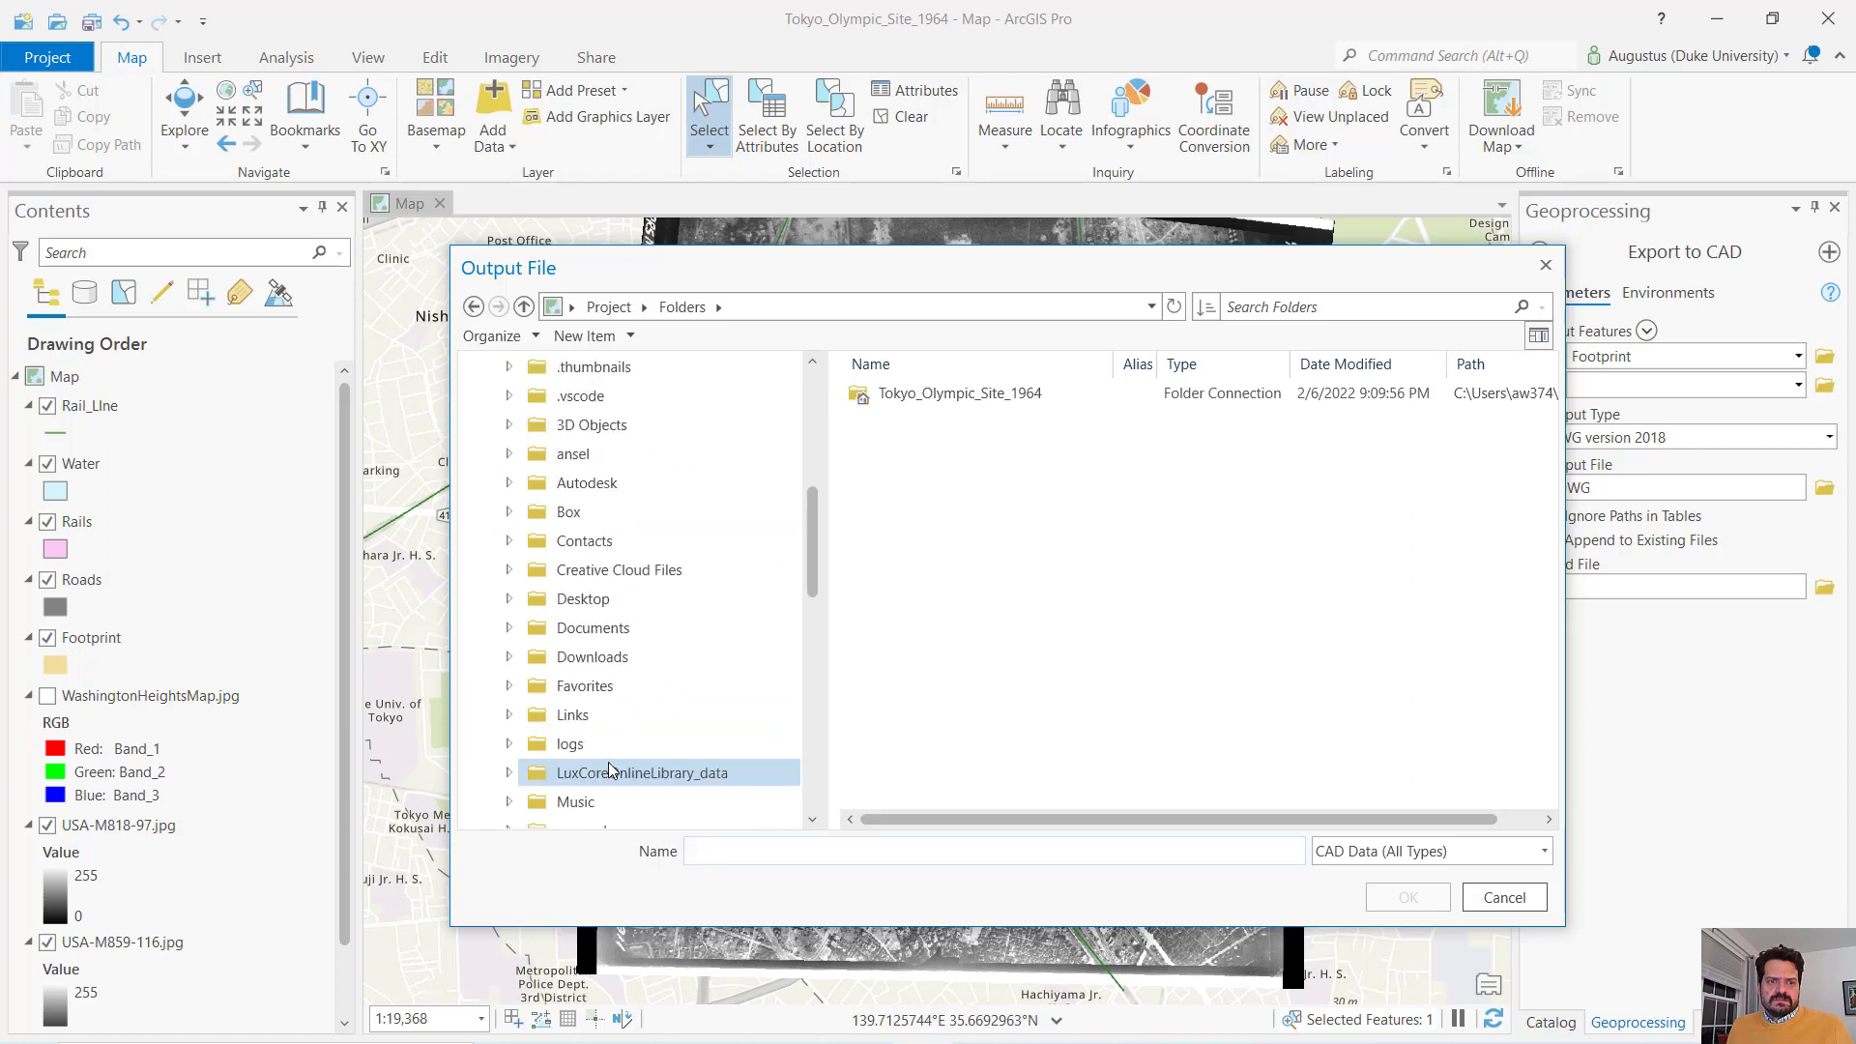
scroll(624, 658, "down", 2)
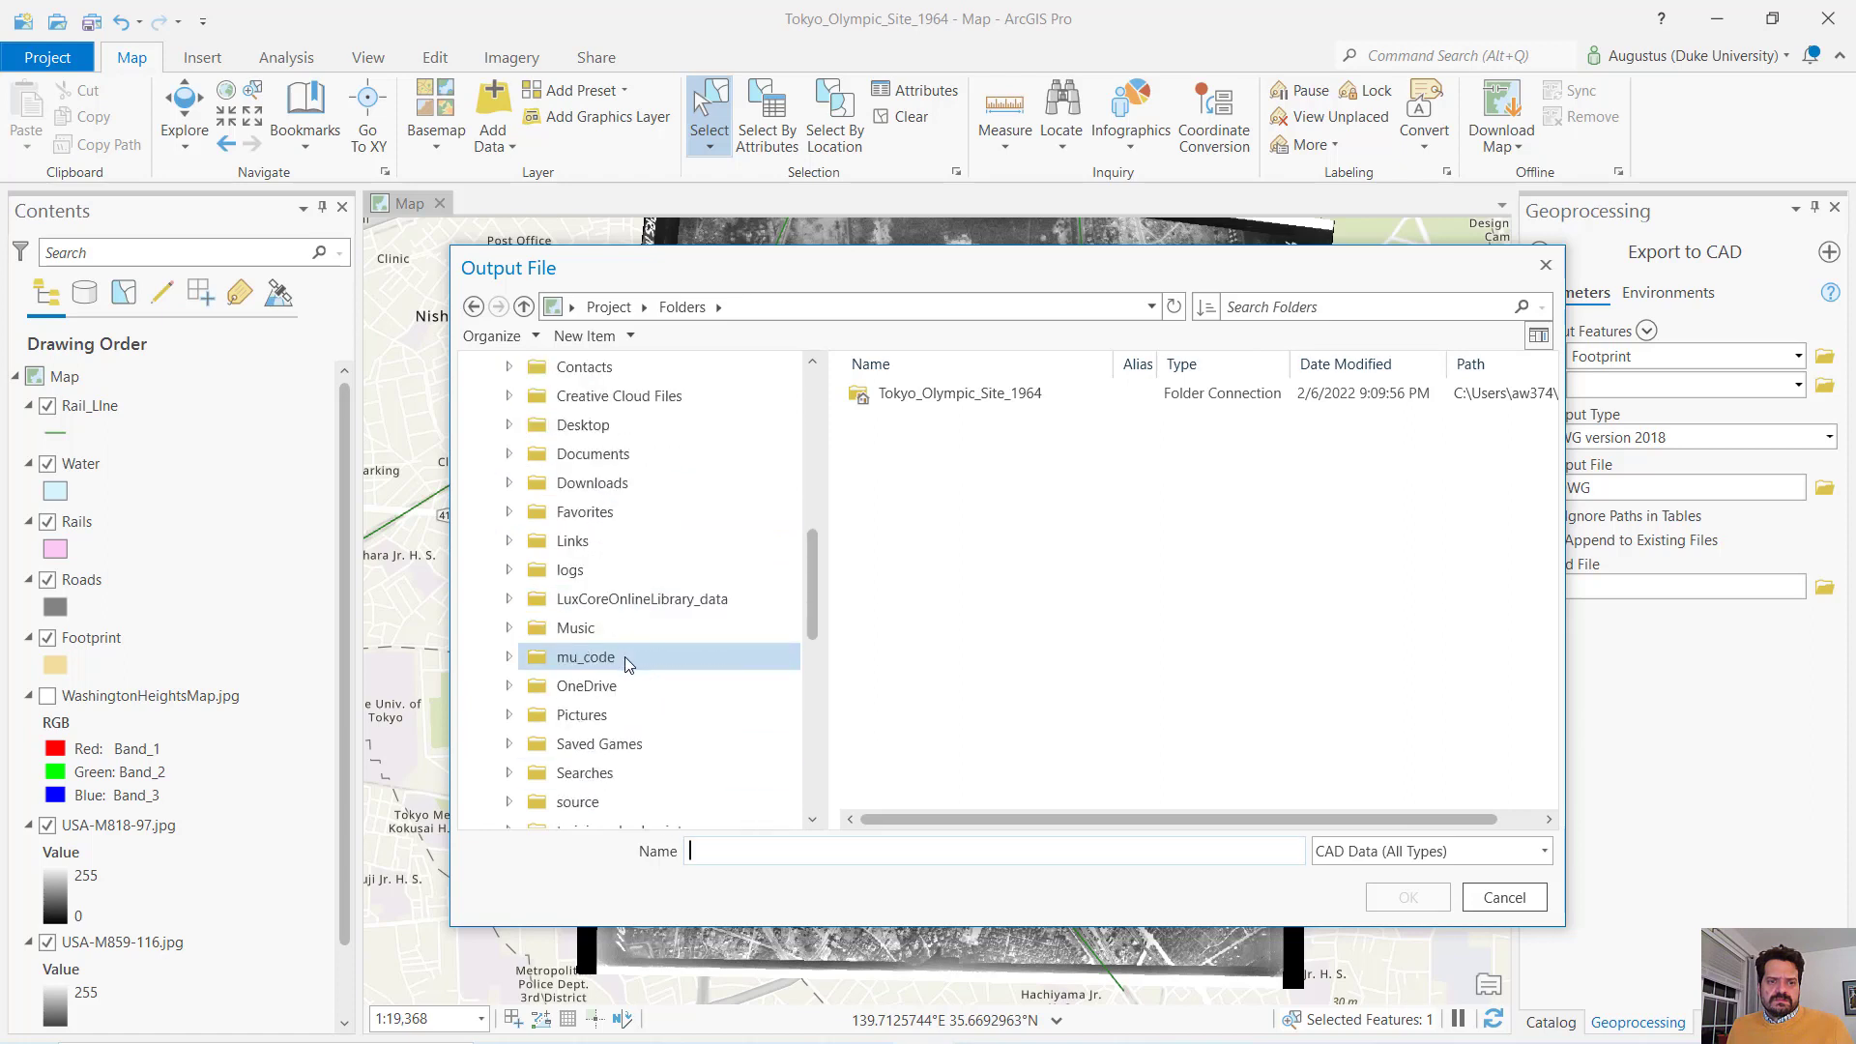
scroll(624, 657, "up", 1)
scroll(624, 658, "down", 8)
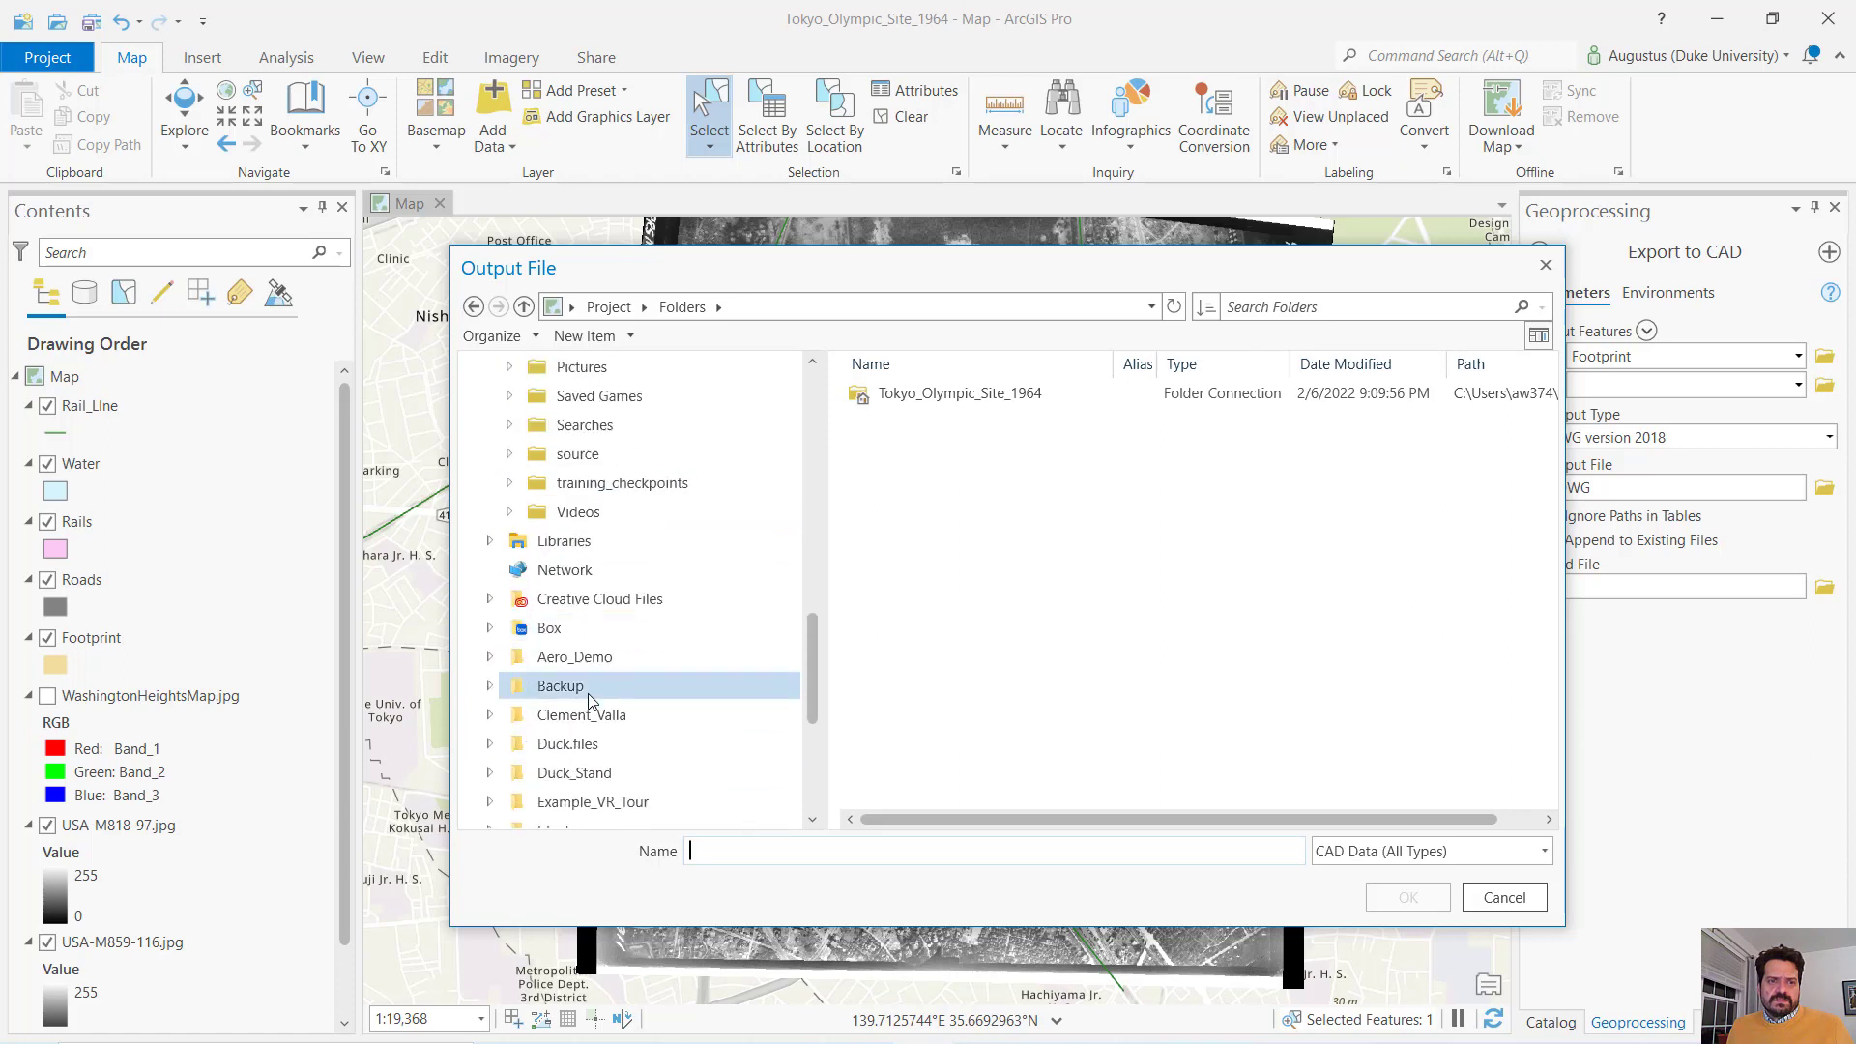
scroll(560, 712, "down", 1)
scroll(561, 712, "up", 4)
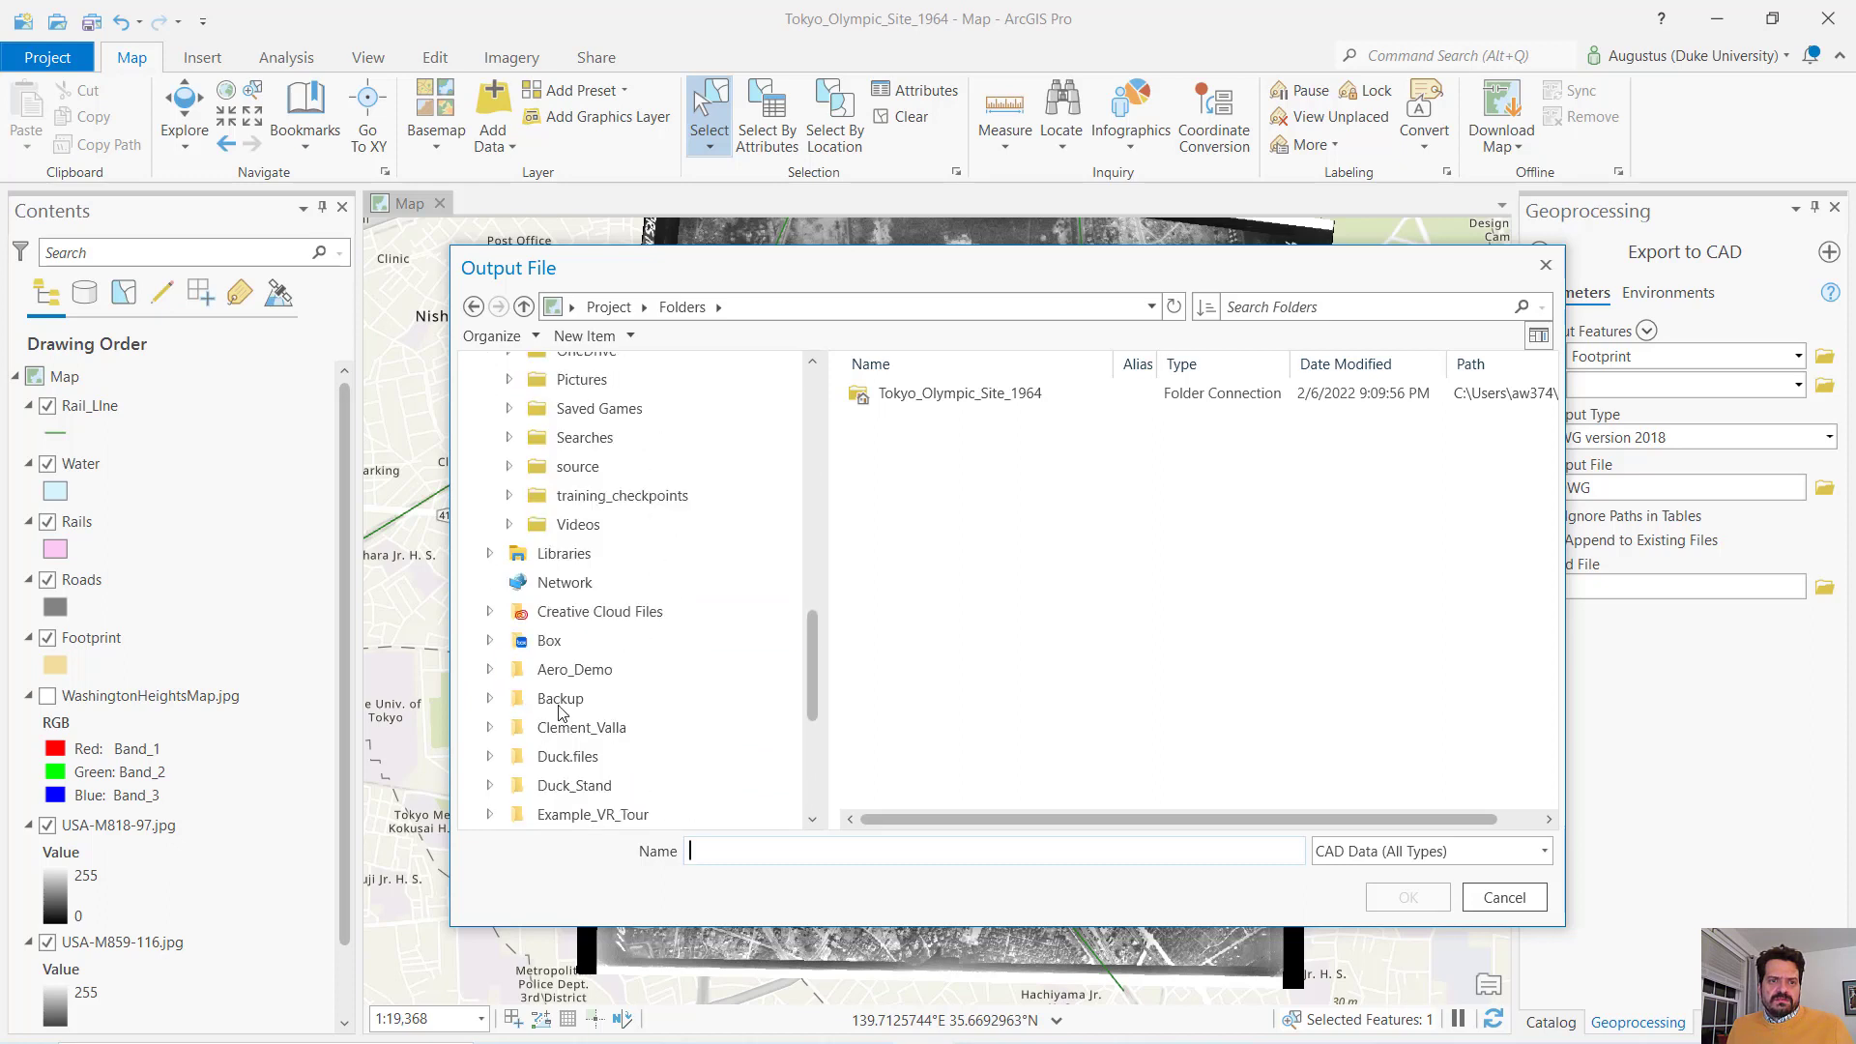
scroll(539, 592, "up", 8)
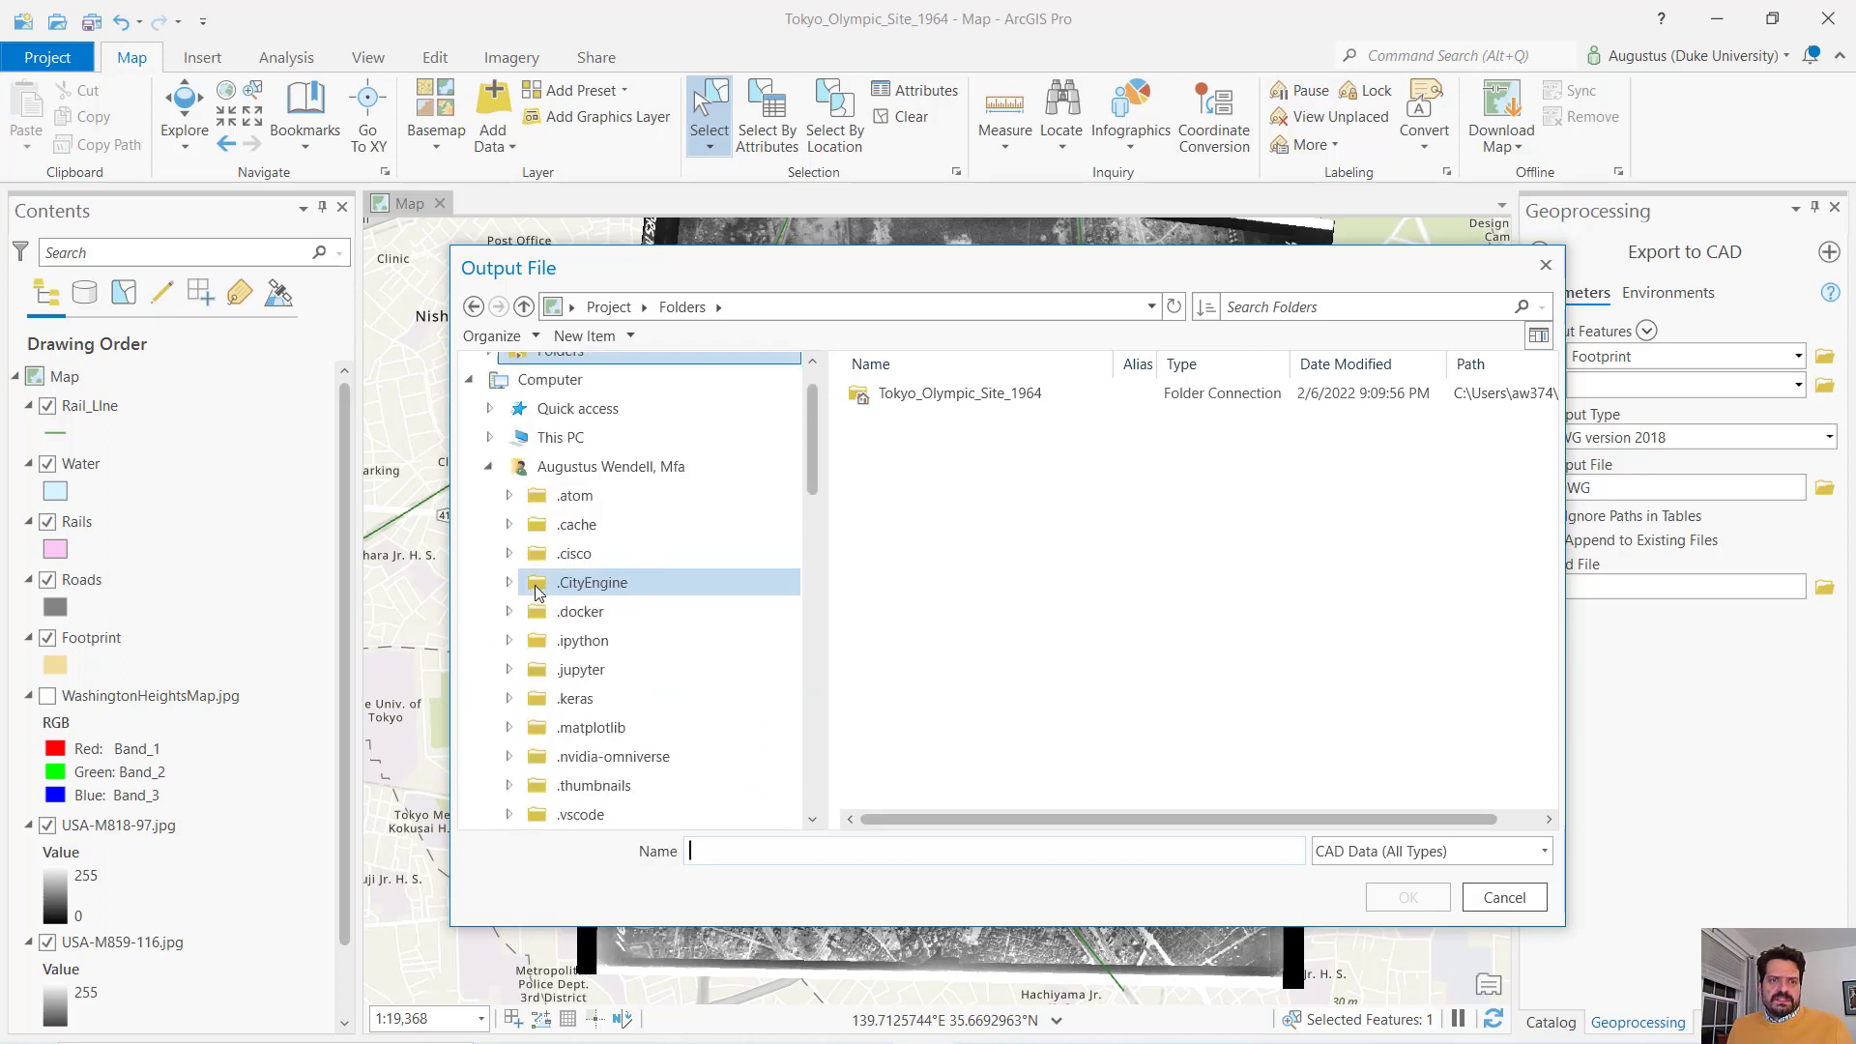
Set the output location to the VCL_DEMO folder inside WashingtonHeights on the Windows (C:) drive
left_click(489, 483)
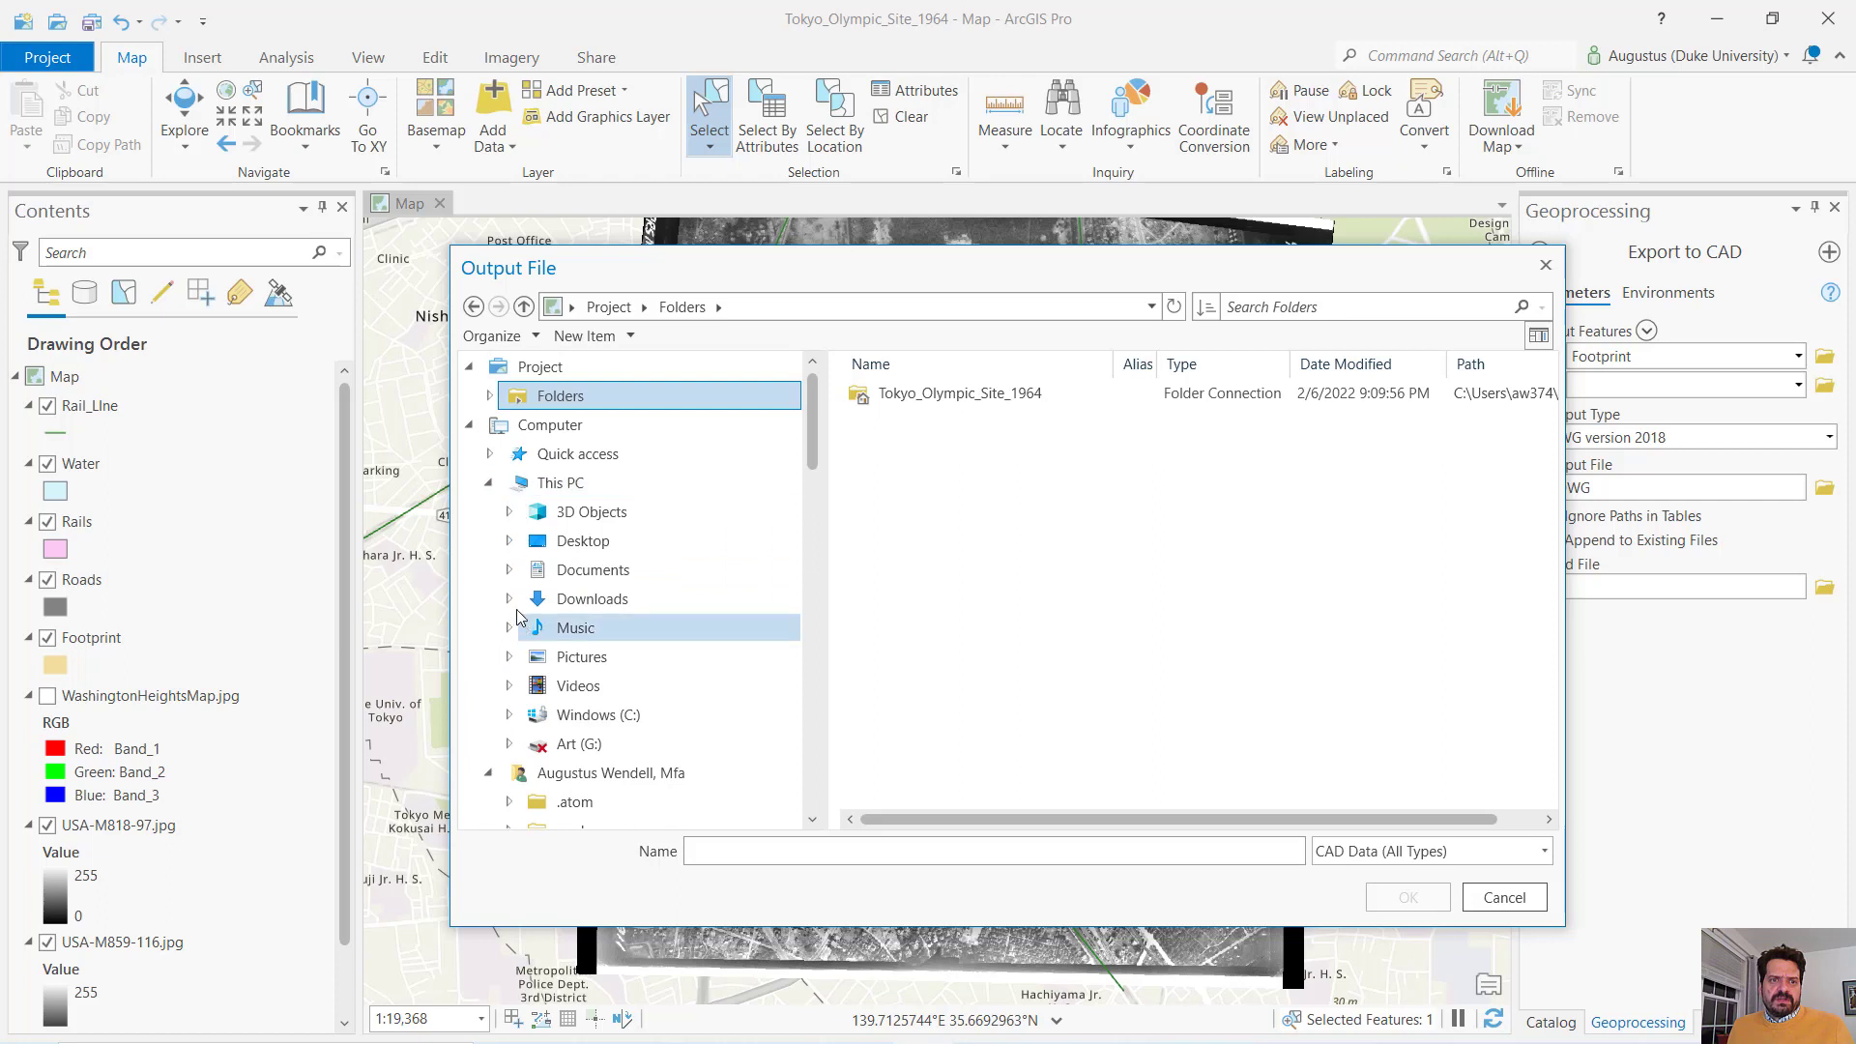
left_click(509, 715)
scroll(648, 667, "down", 4)
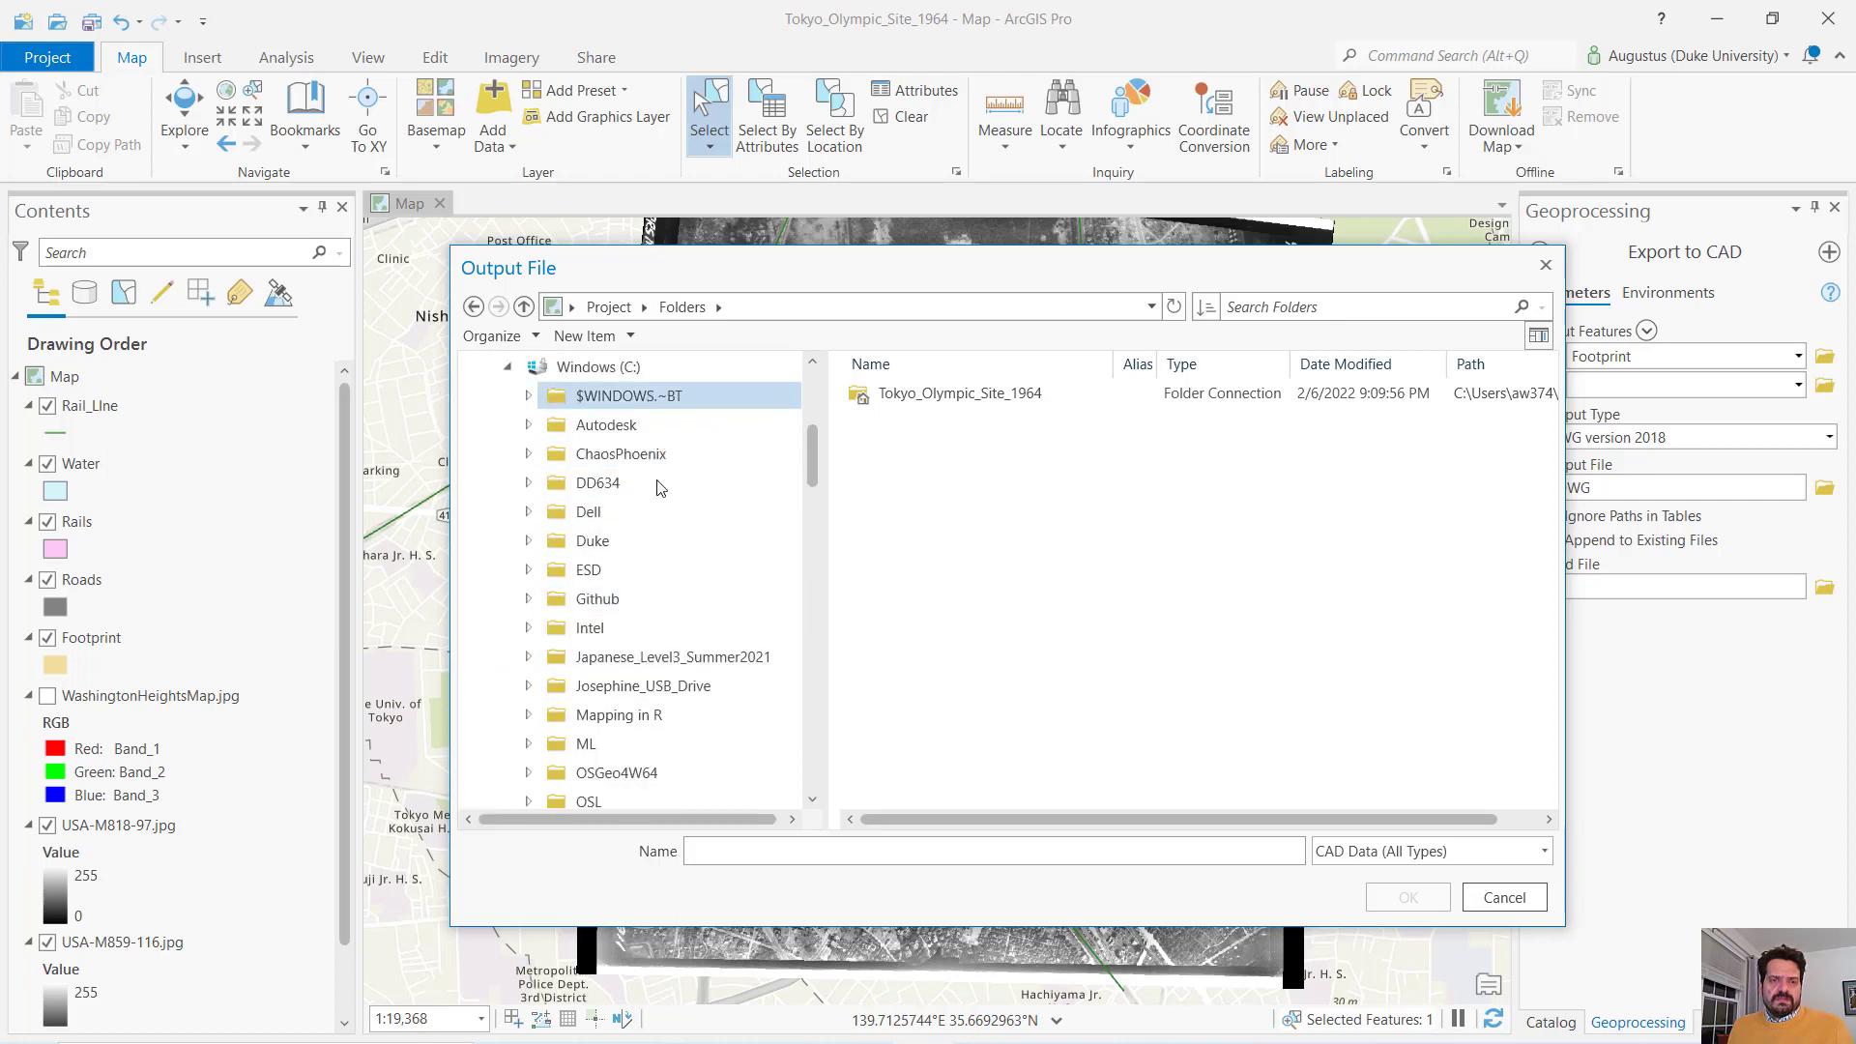
scroll(627, 725, "down", 3)
scroll(626, 727, "down", 4)
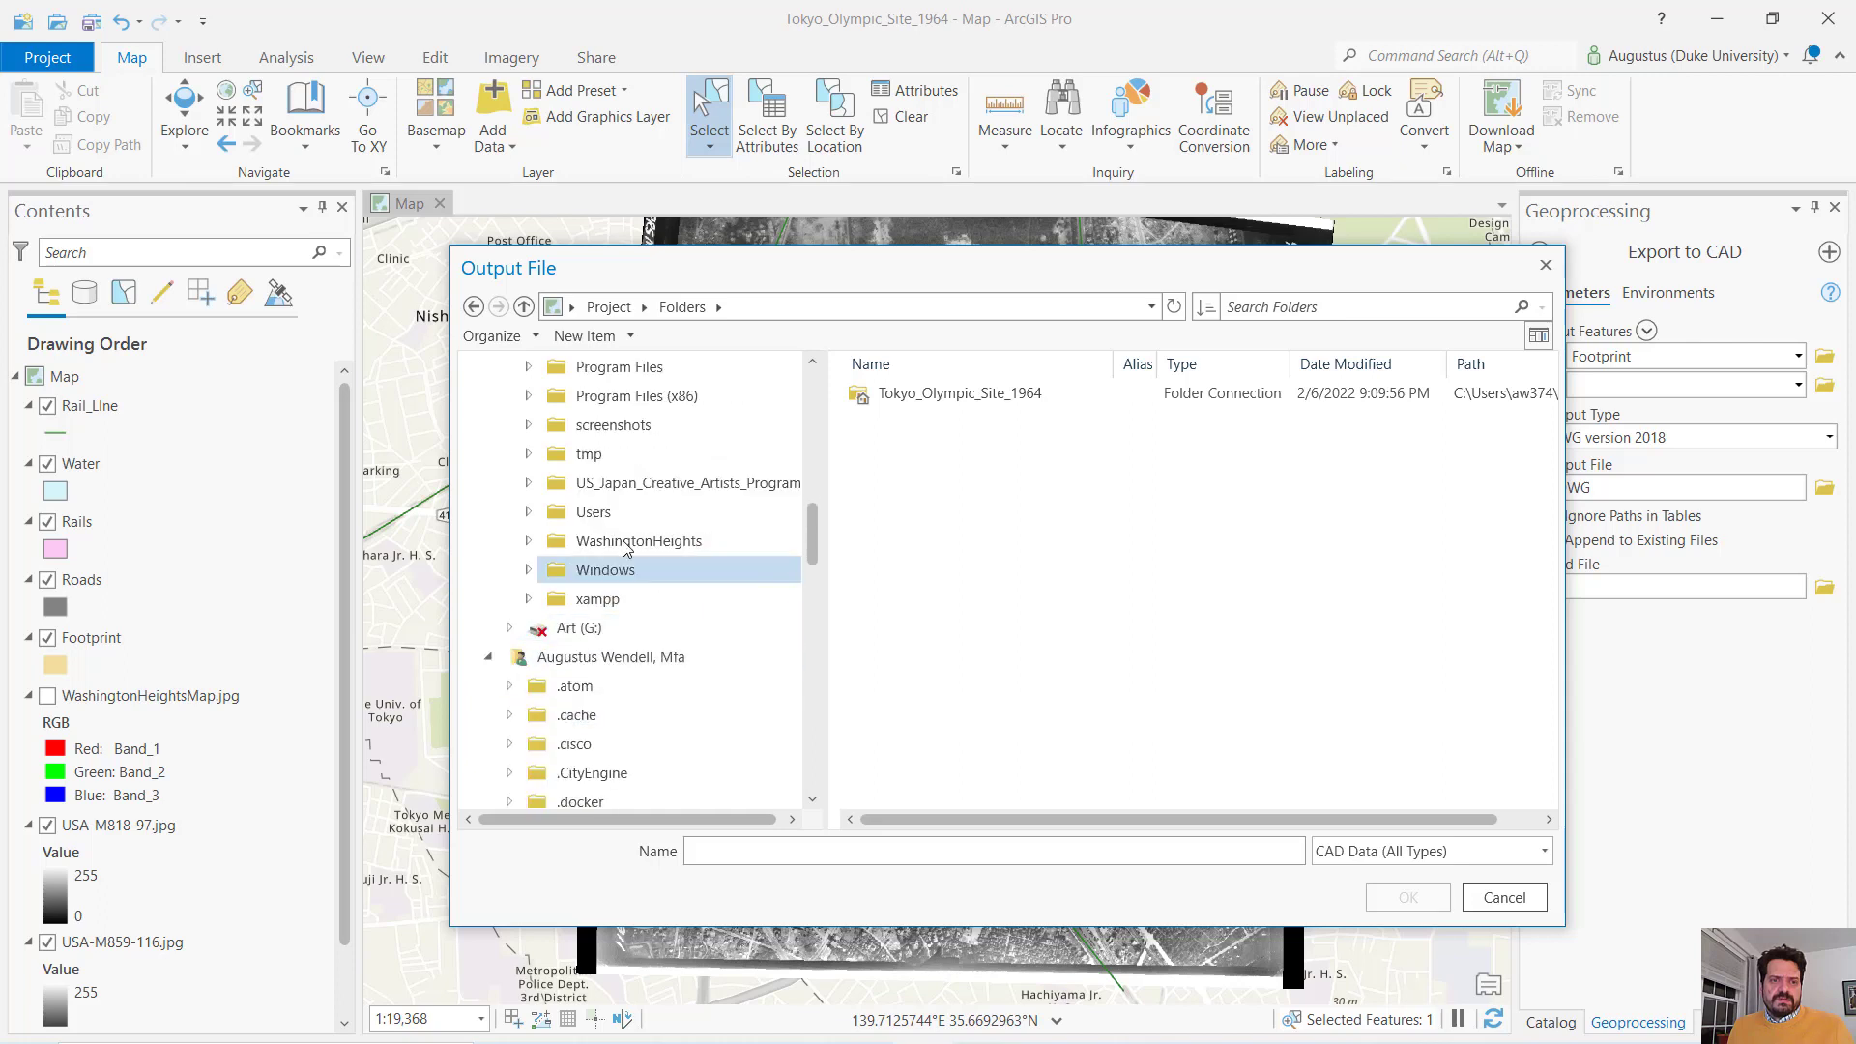
left_click(595, 512)
left_click(637, 541)
double_click(884, 392)
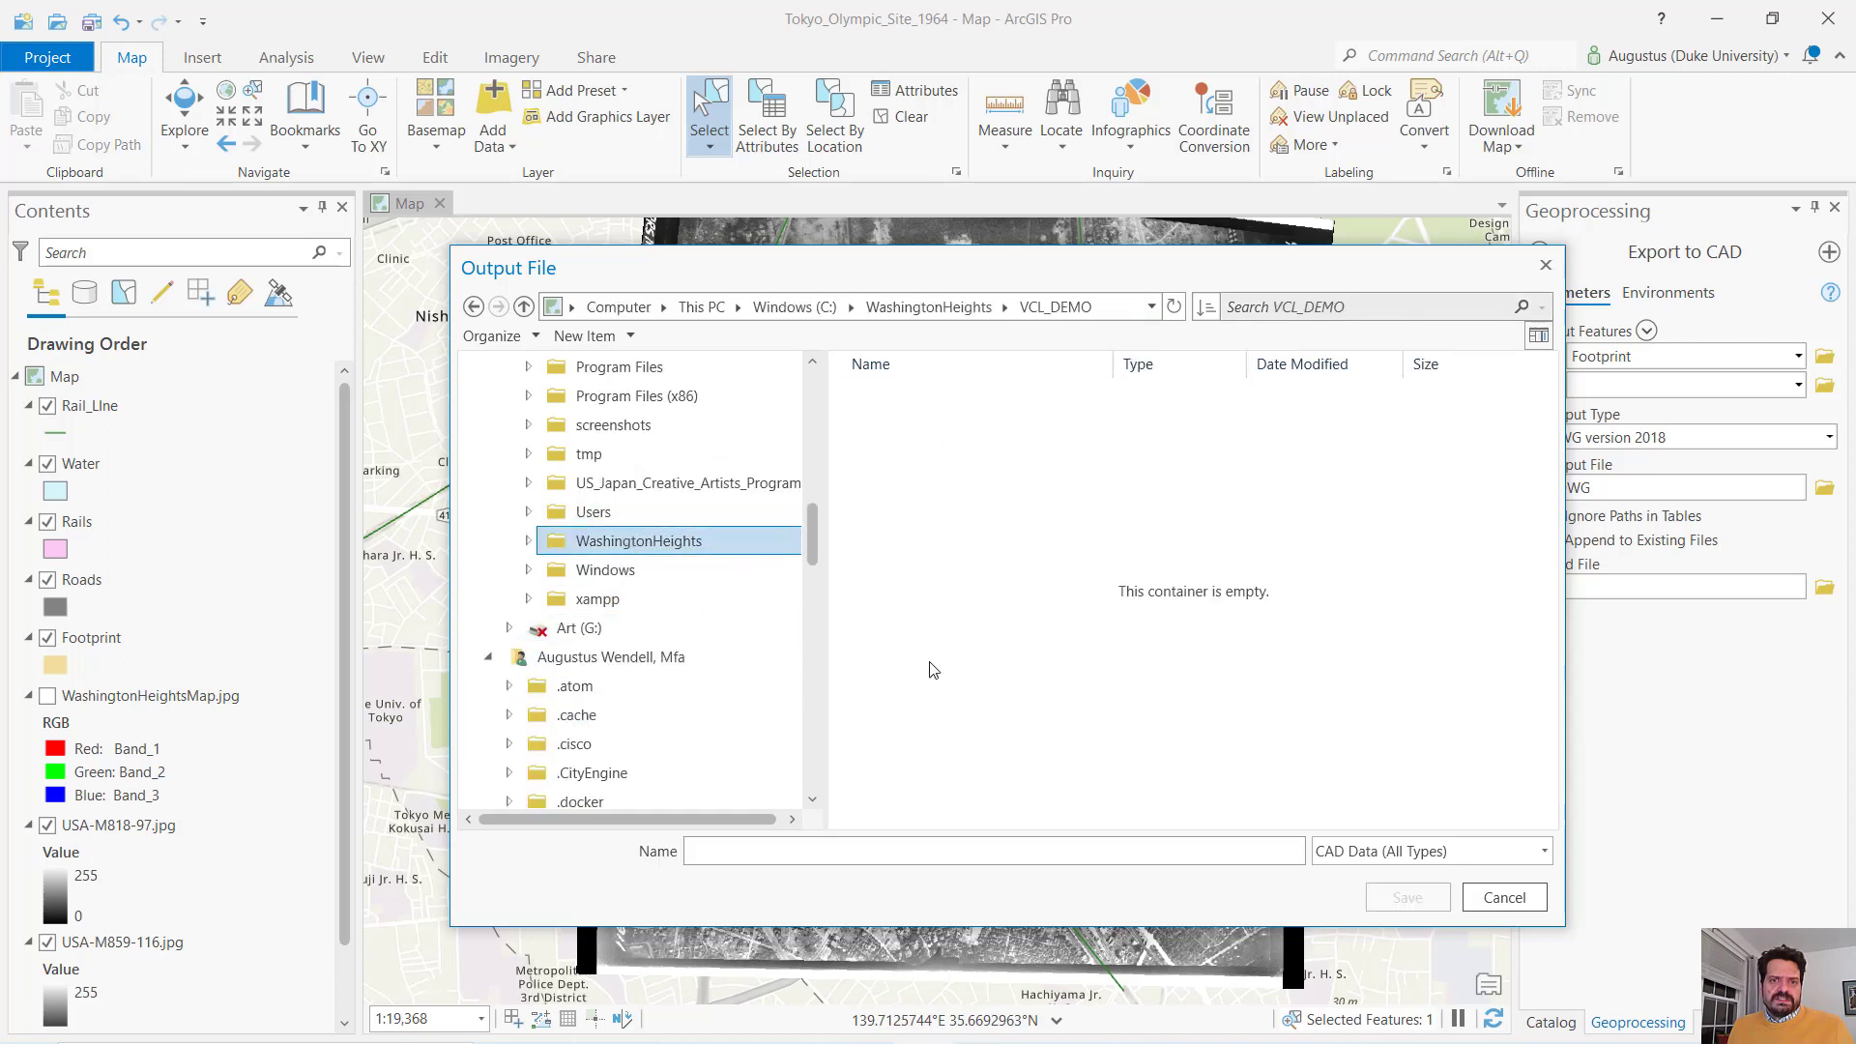
Name the CAD export's output file CAD_Export and save it in the VCL_DEMO folder
left_click(823, 849)
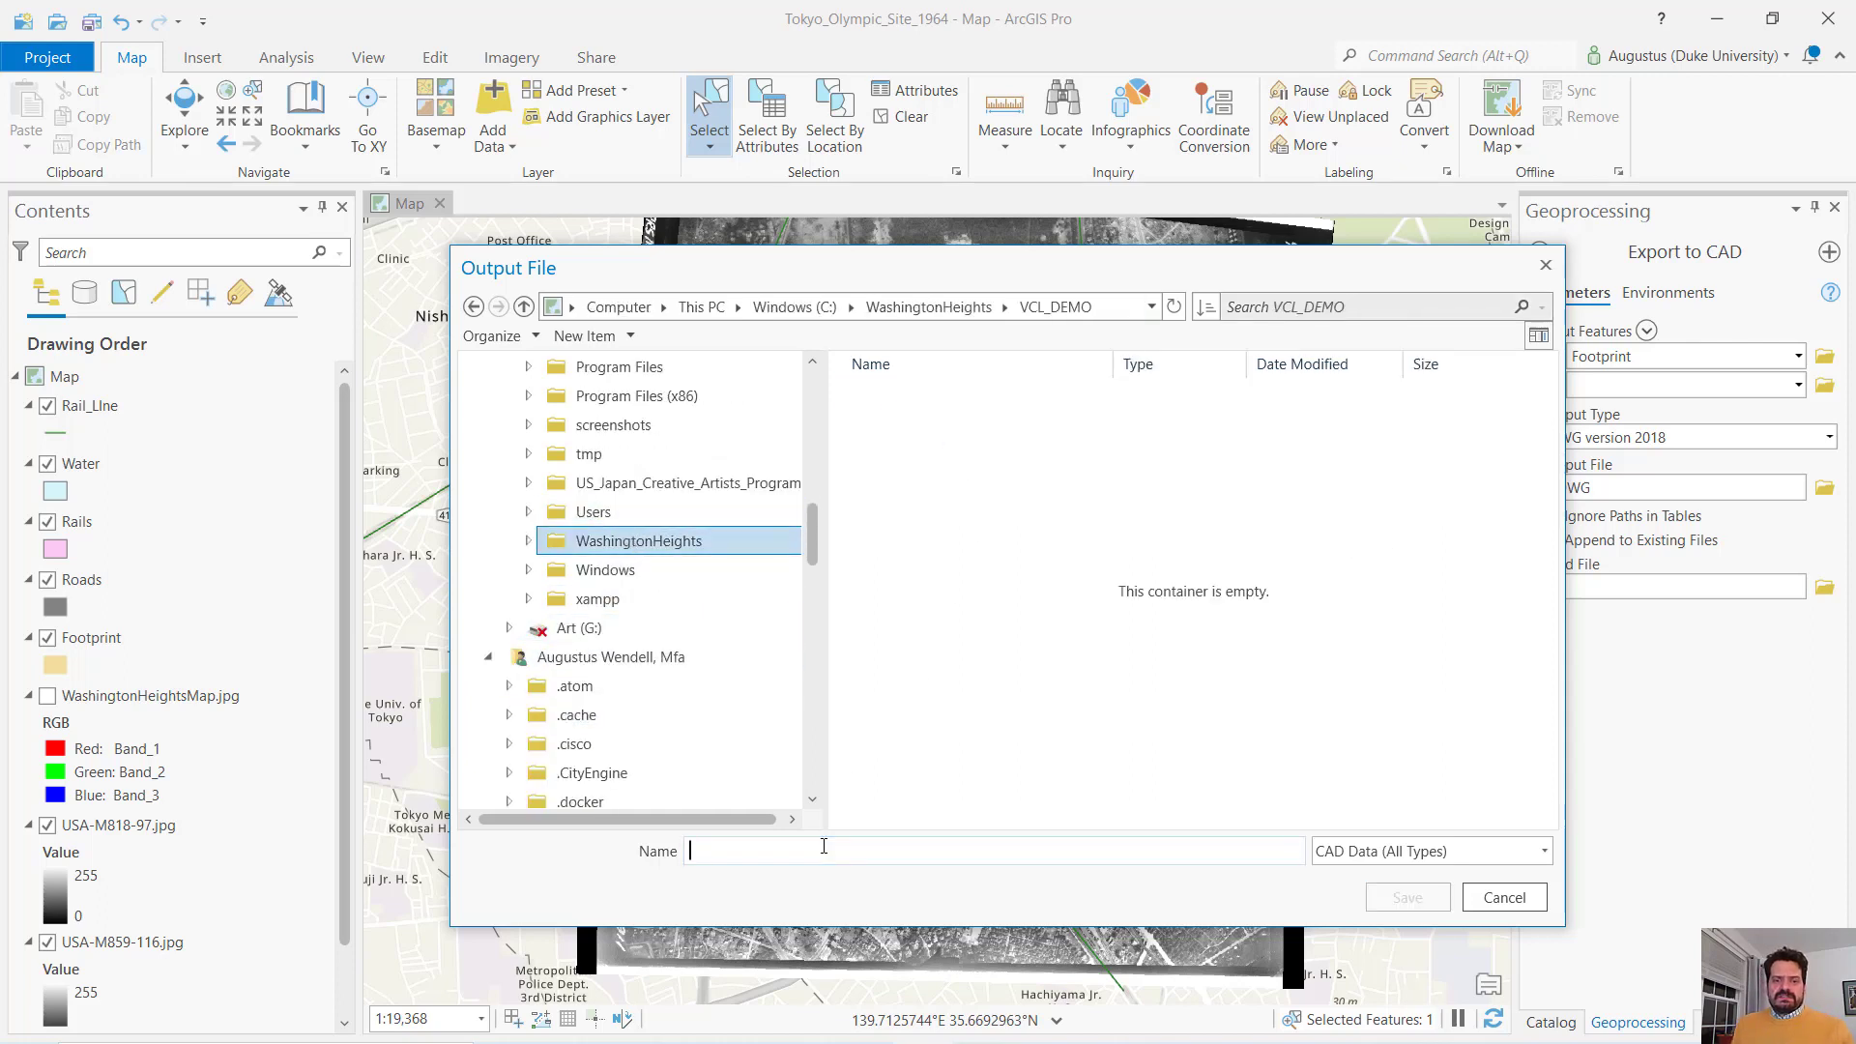
type("Ca")
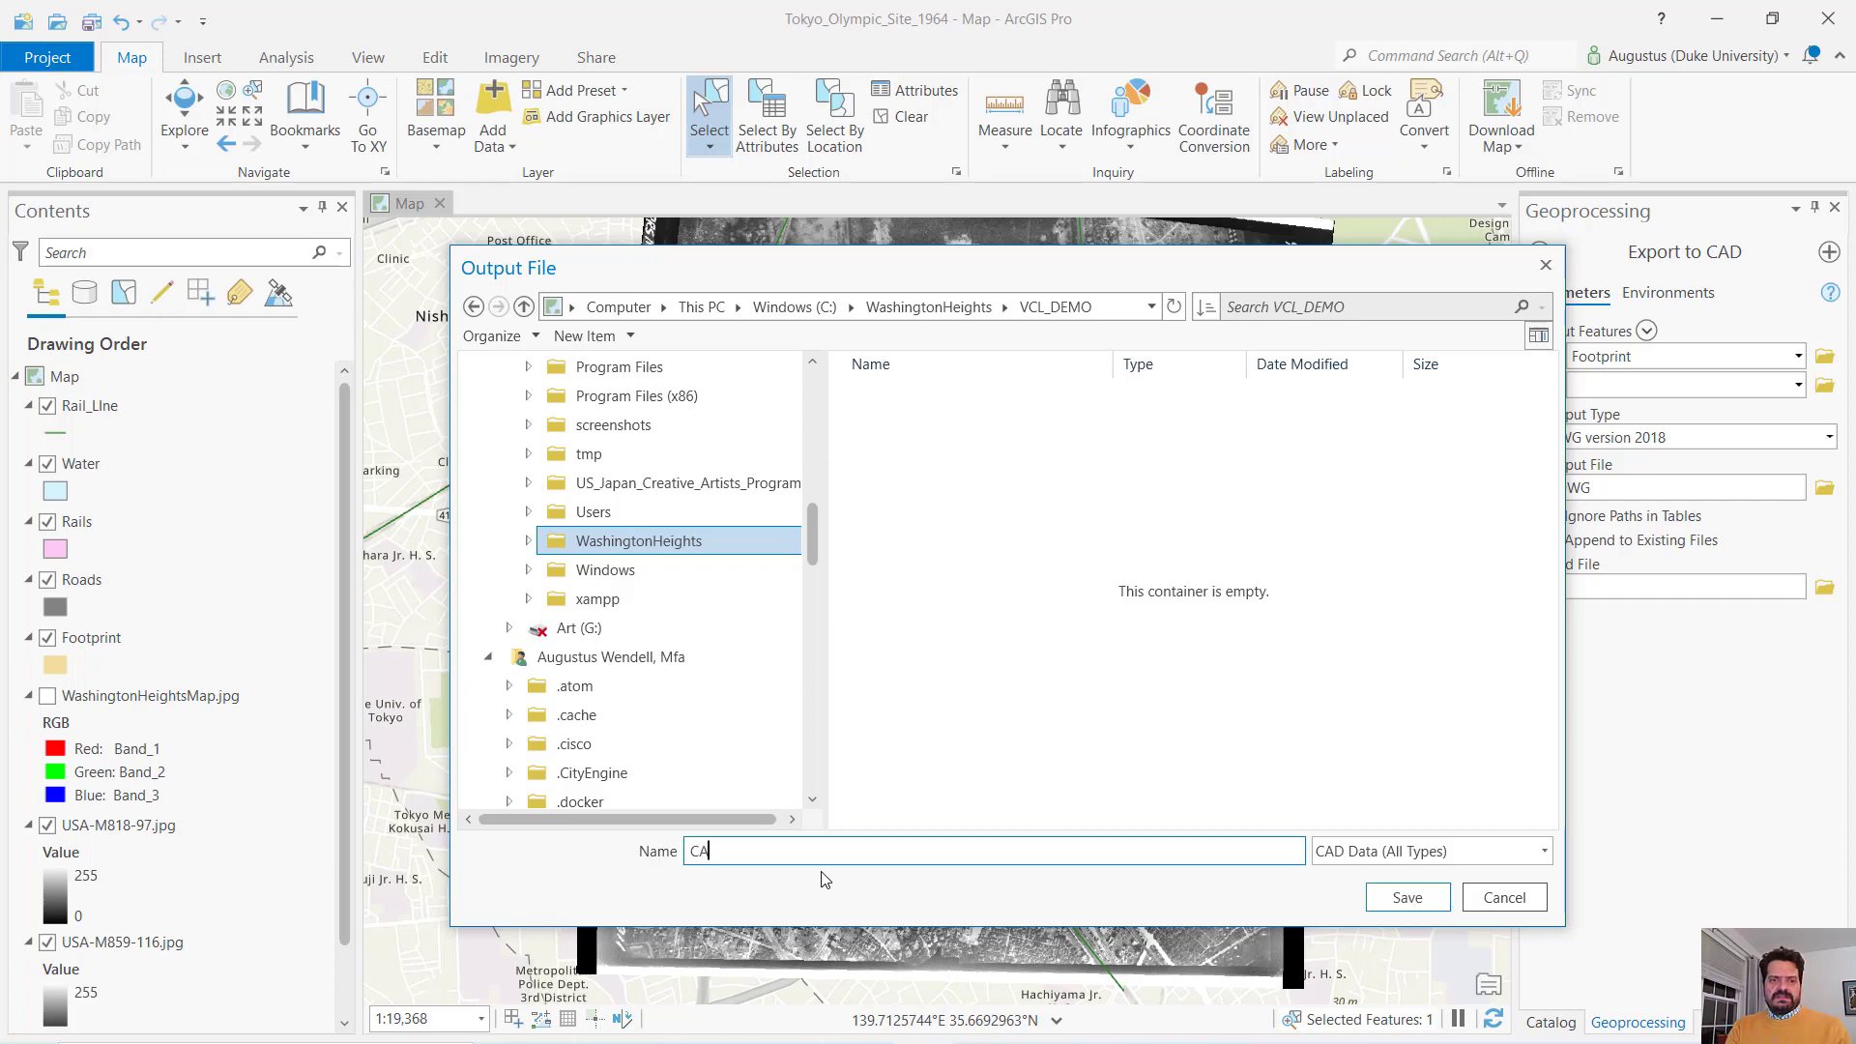
type("D_Export")
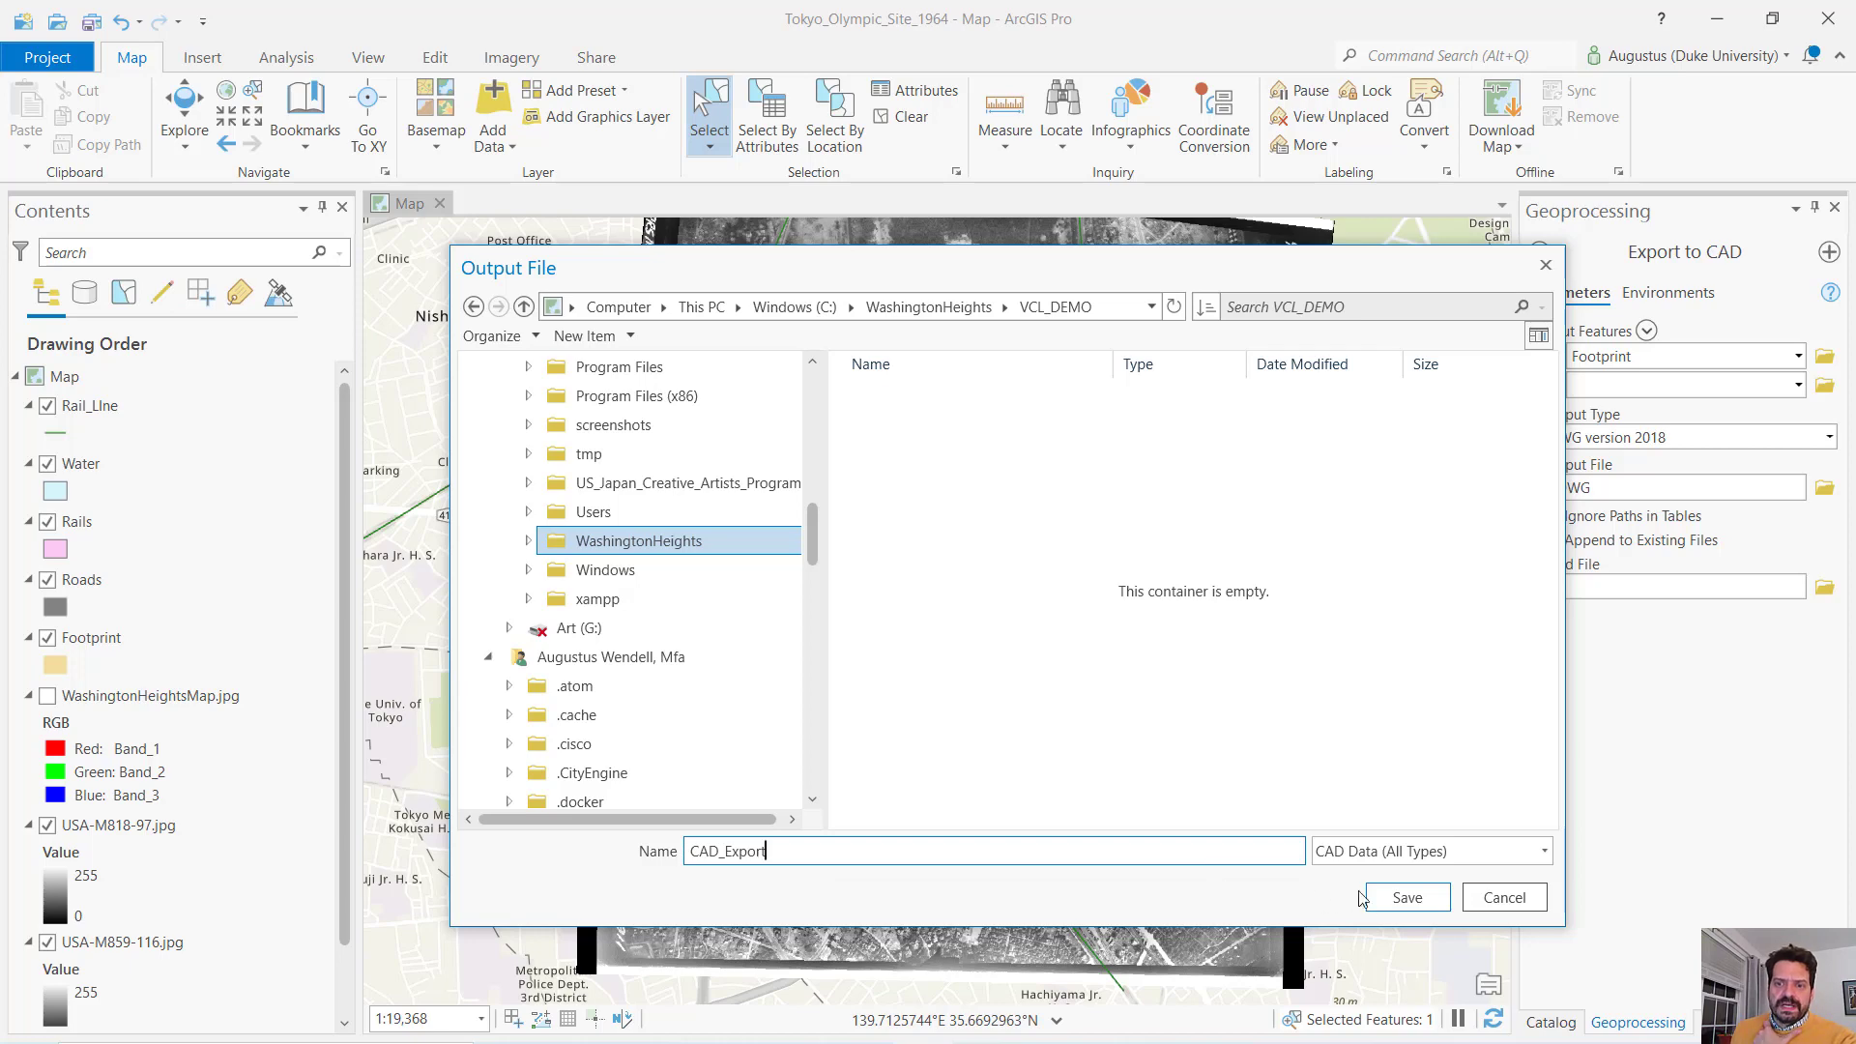
left_click(1398, 896)
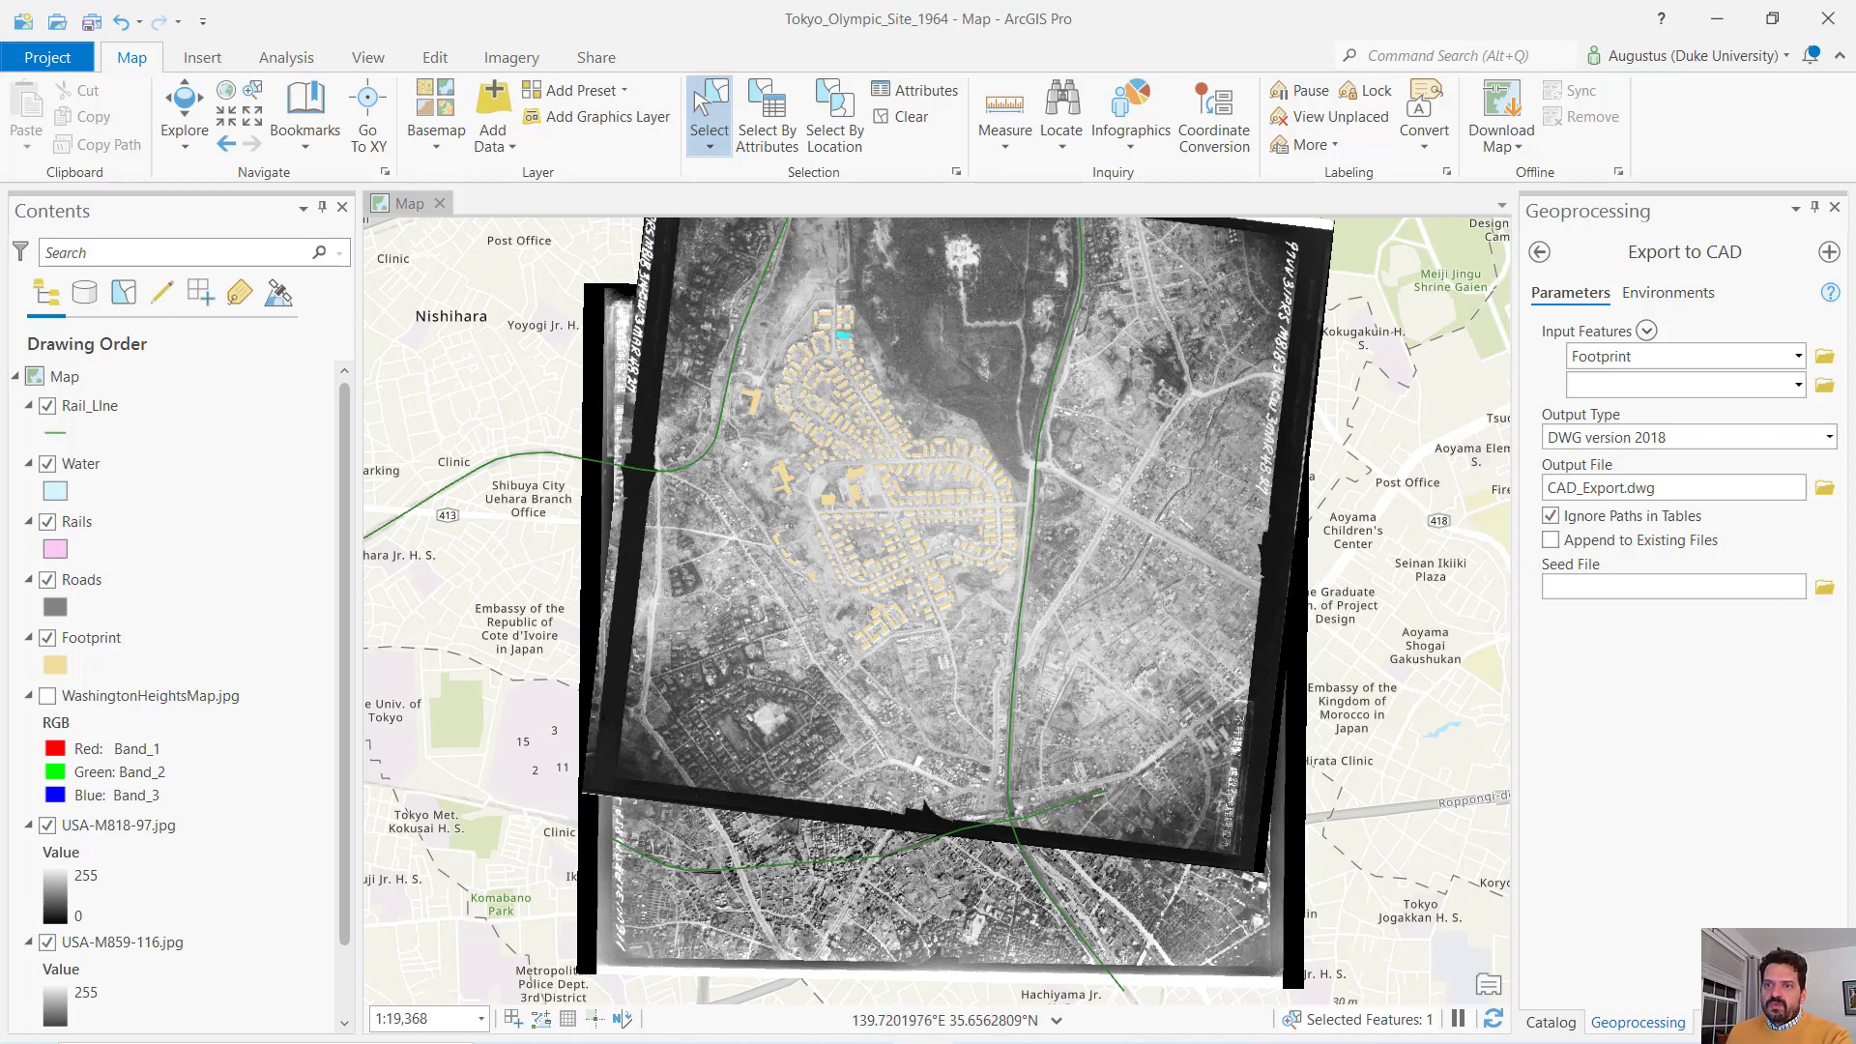
Run the Export to CAD tool and view the details of the completed run
left_click(1786, 988)
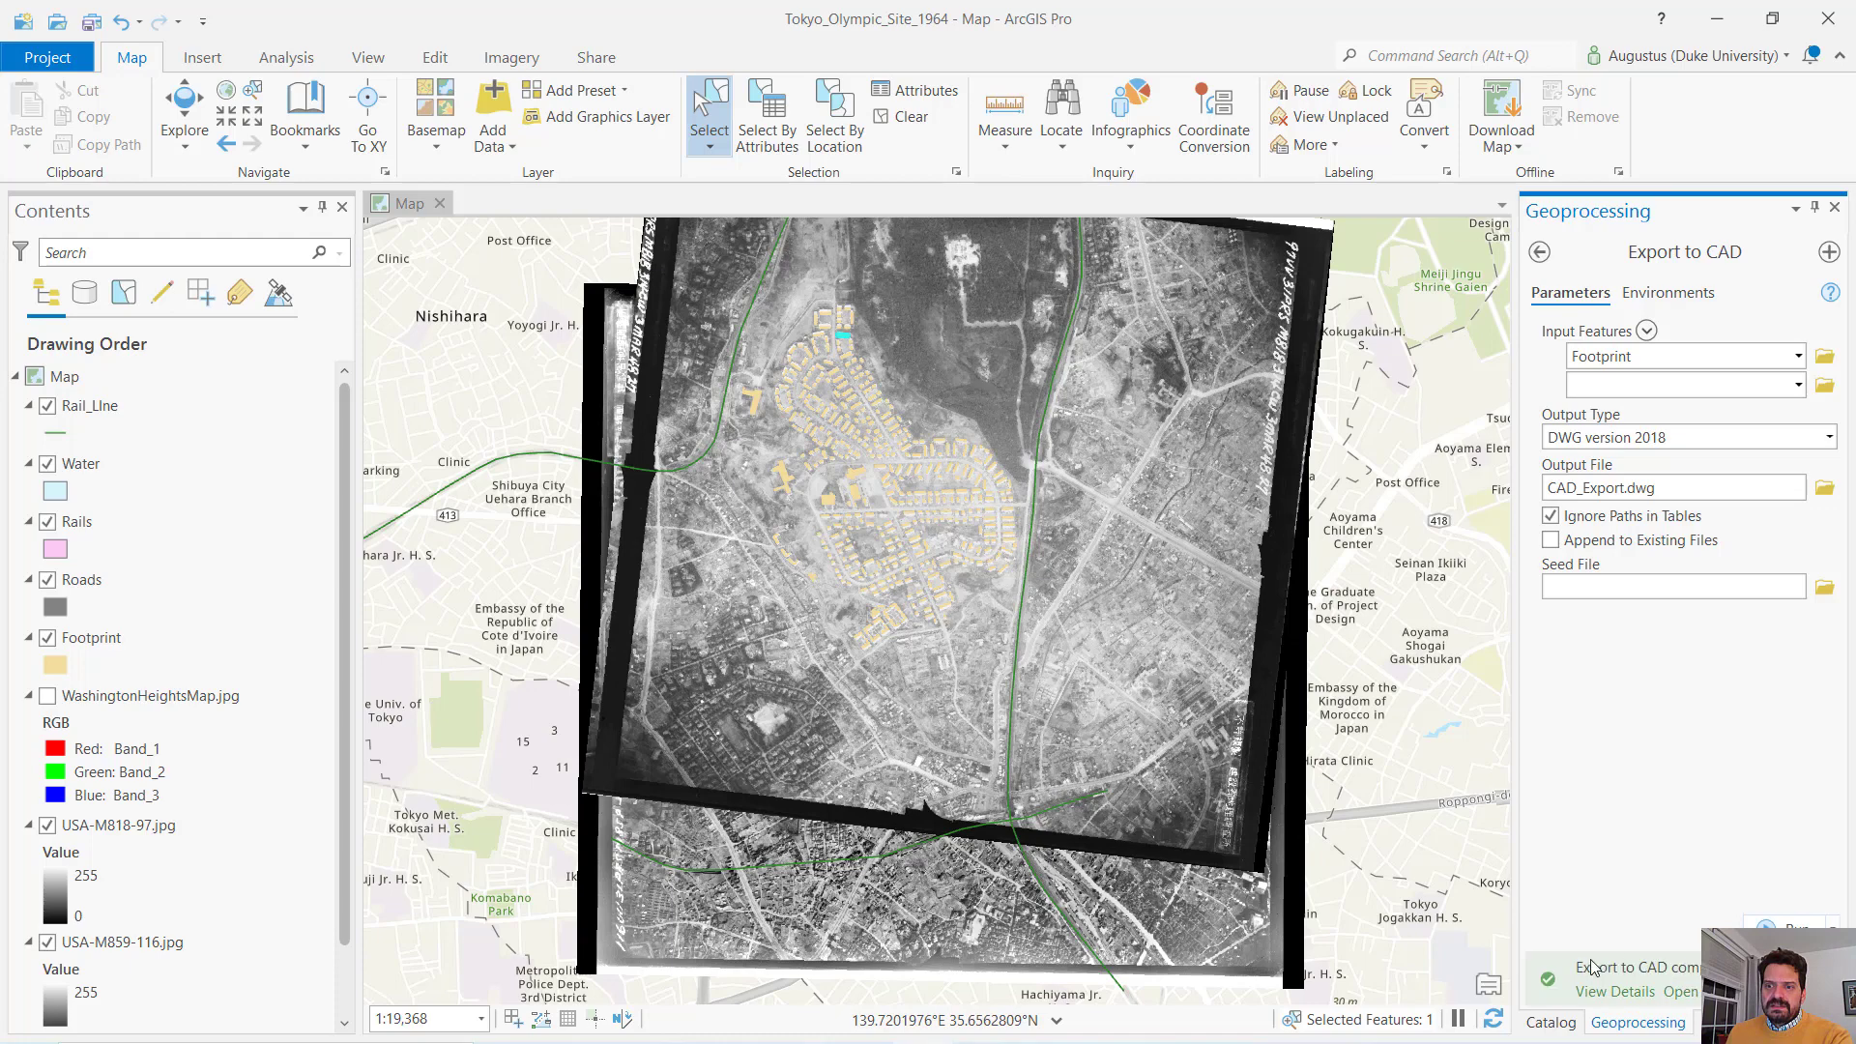
left_click(1642, 988)
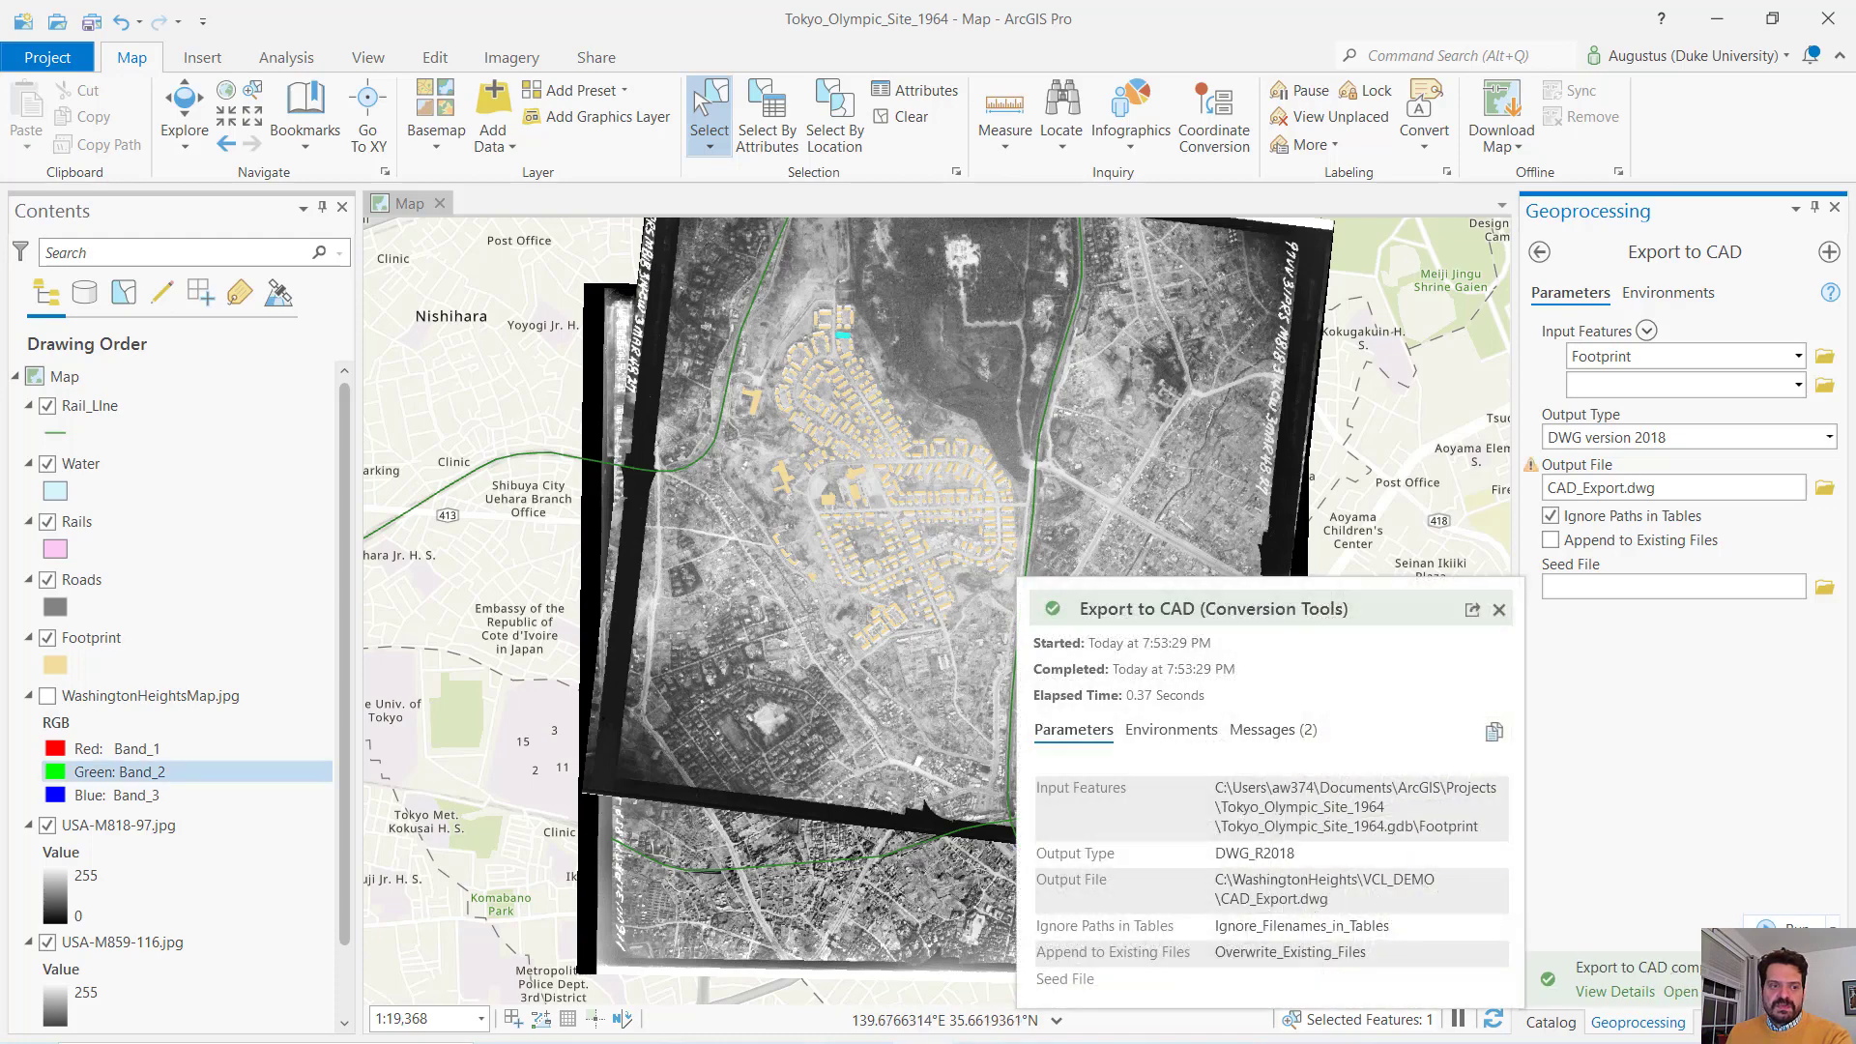
Launch AutoCAD 2022 from the installed programs
key("super")
scroll(232, 694, "down", 8)
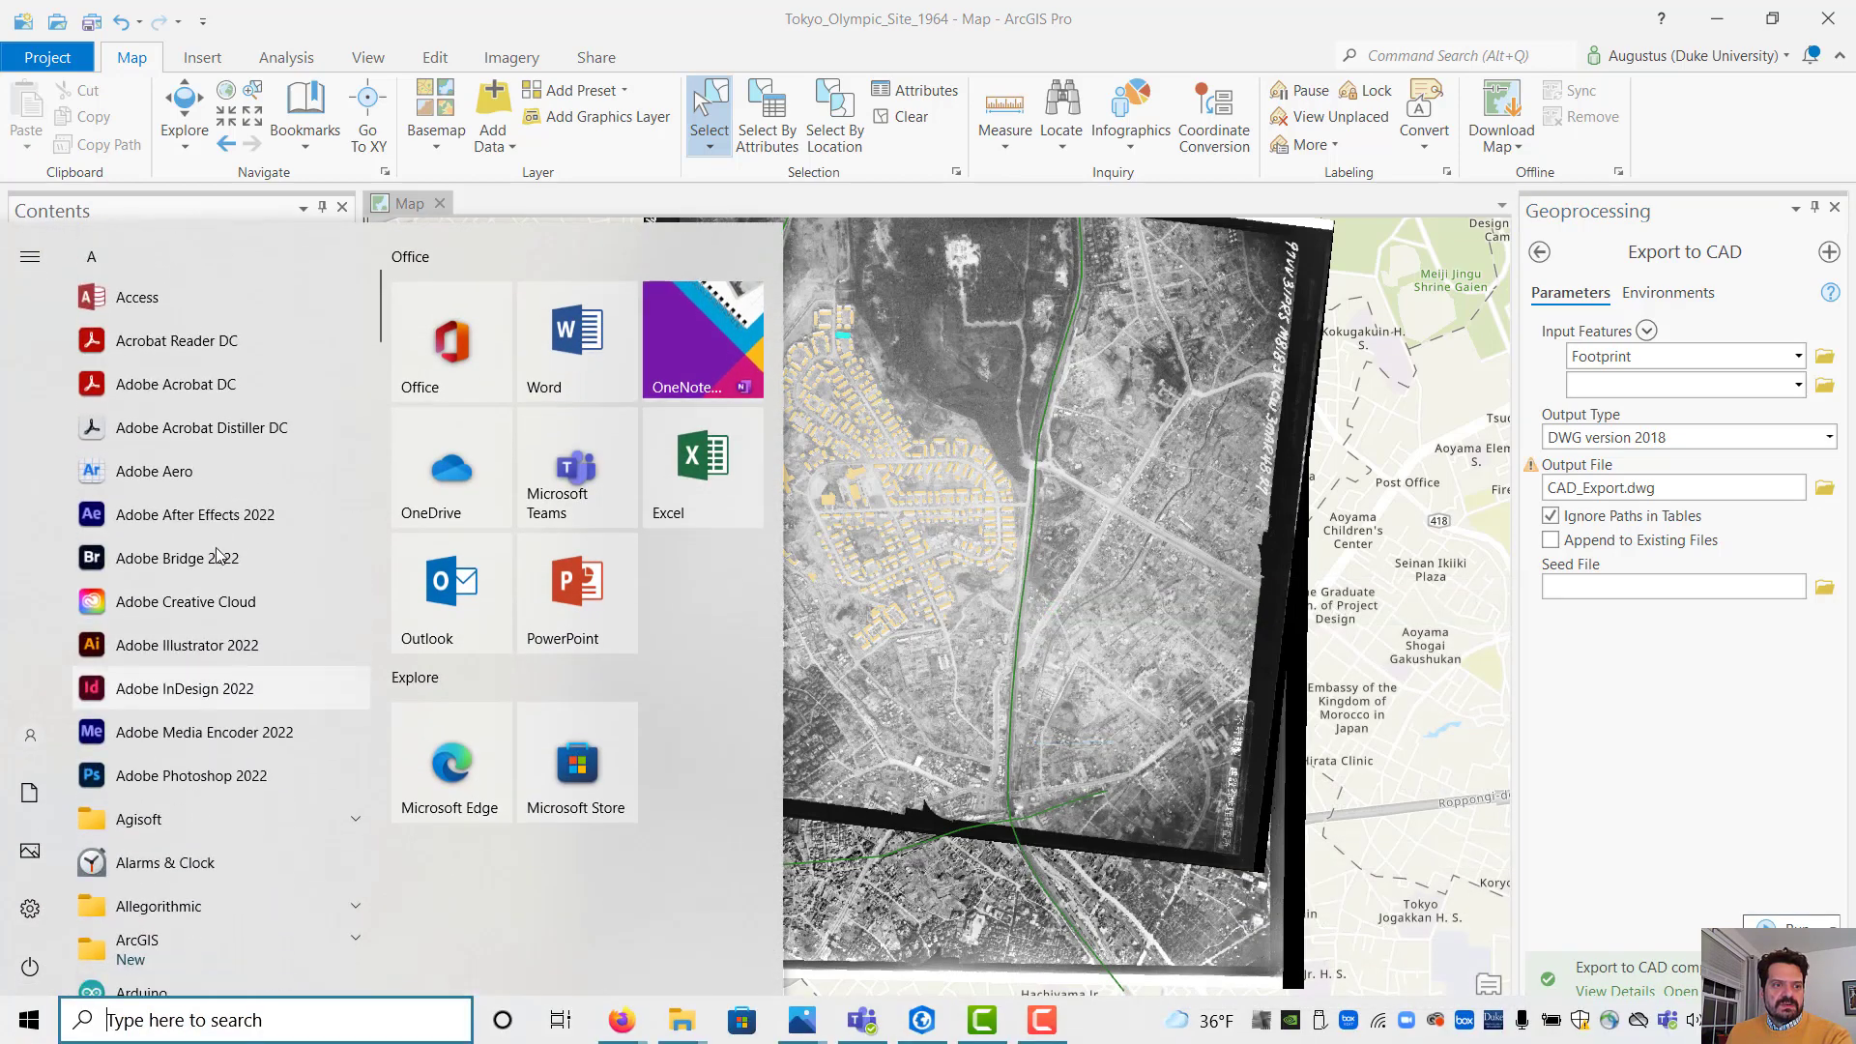
left_click(184, 662)
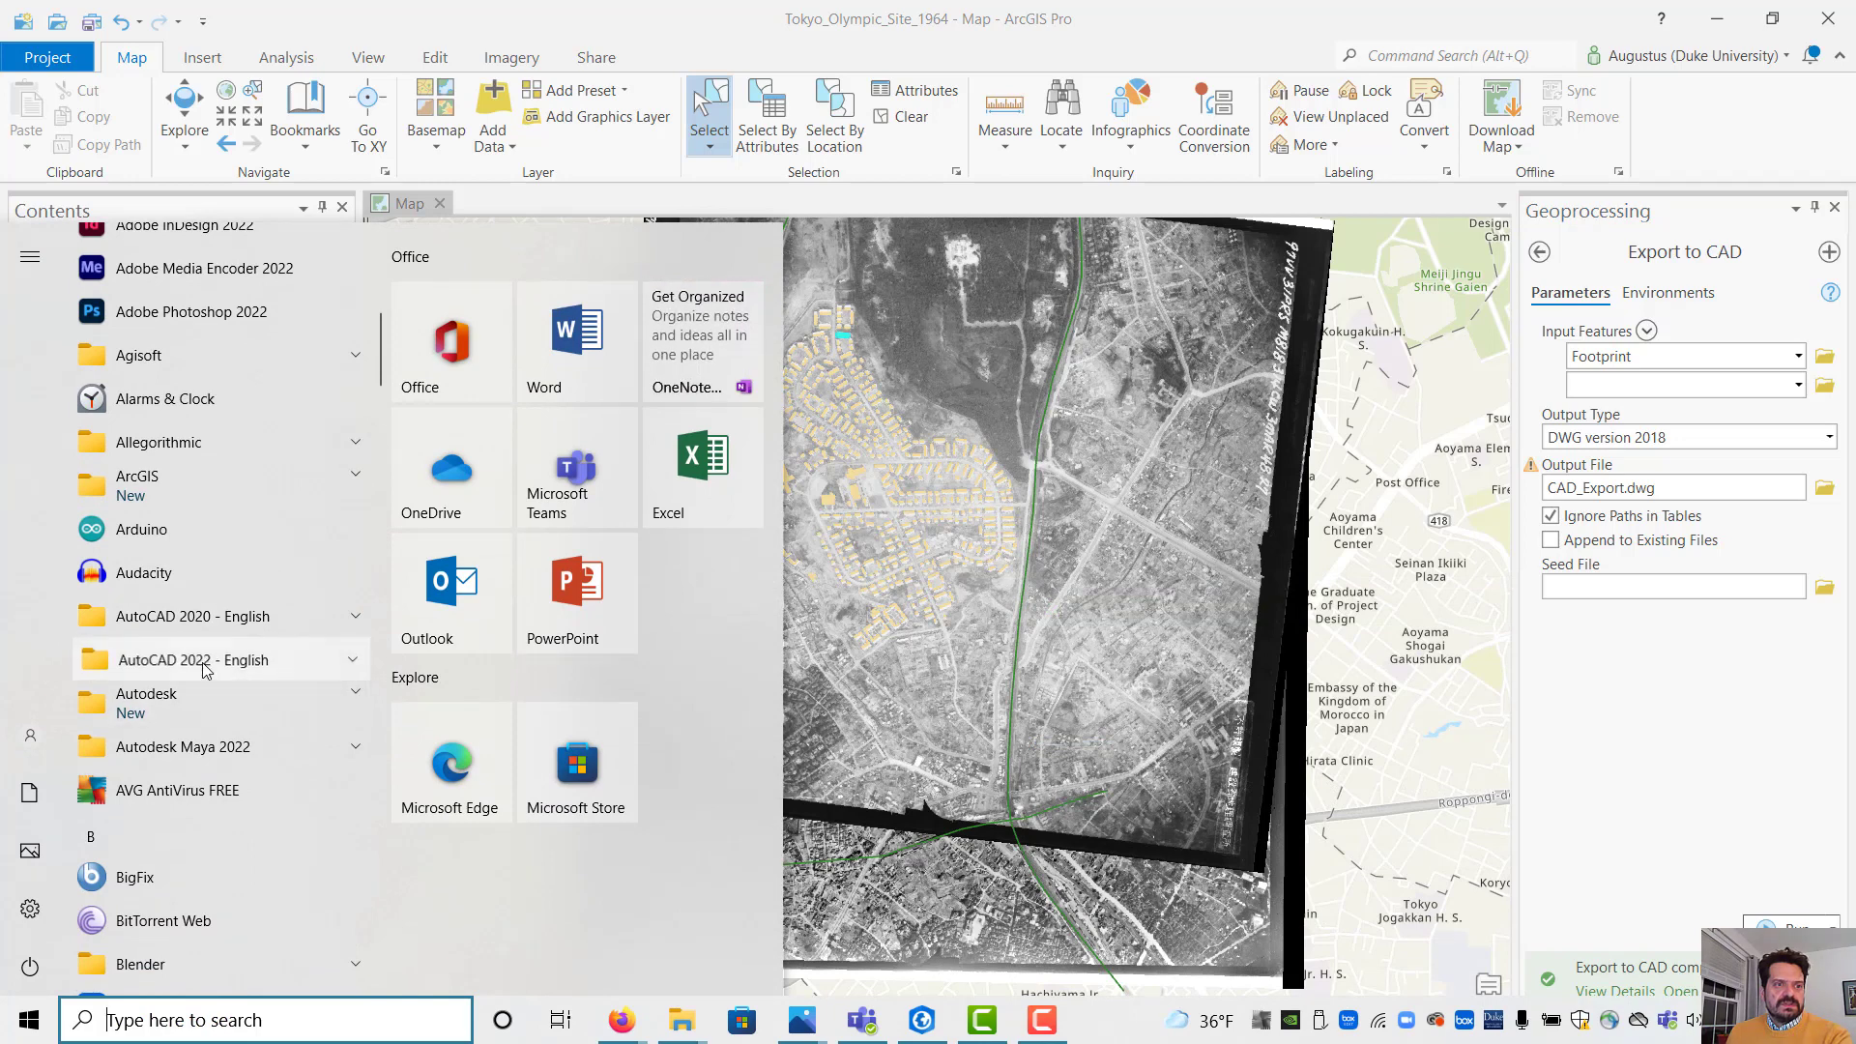
left_click(193, 746)
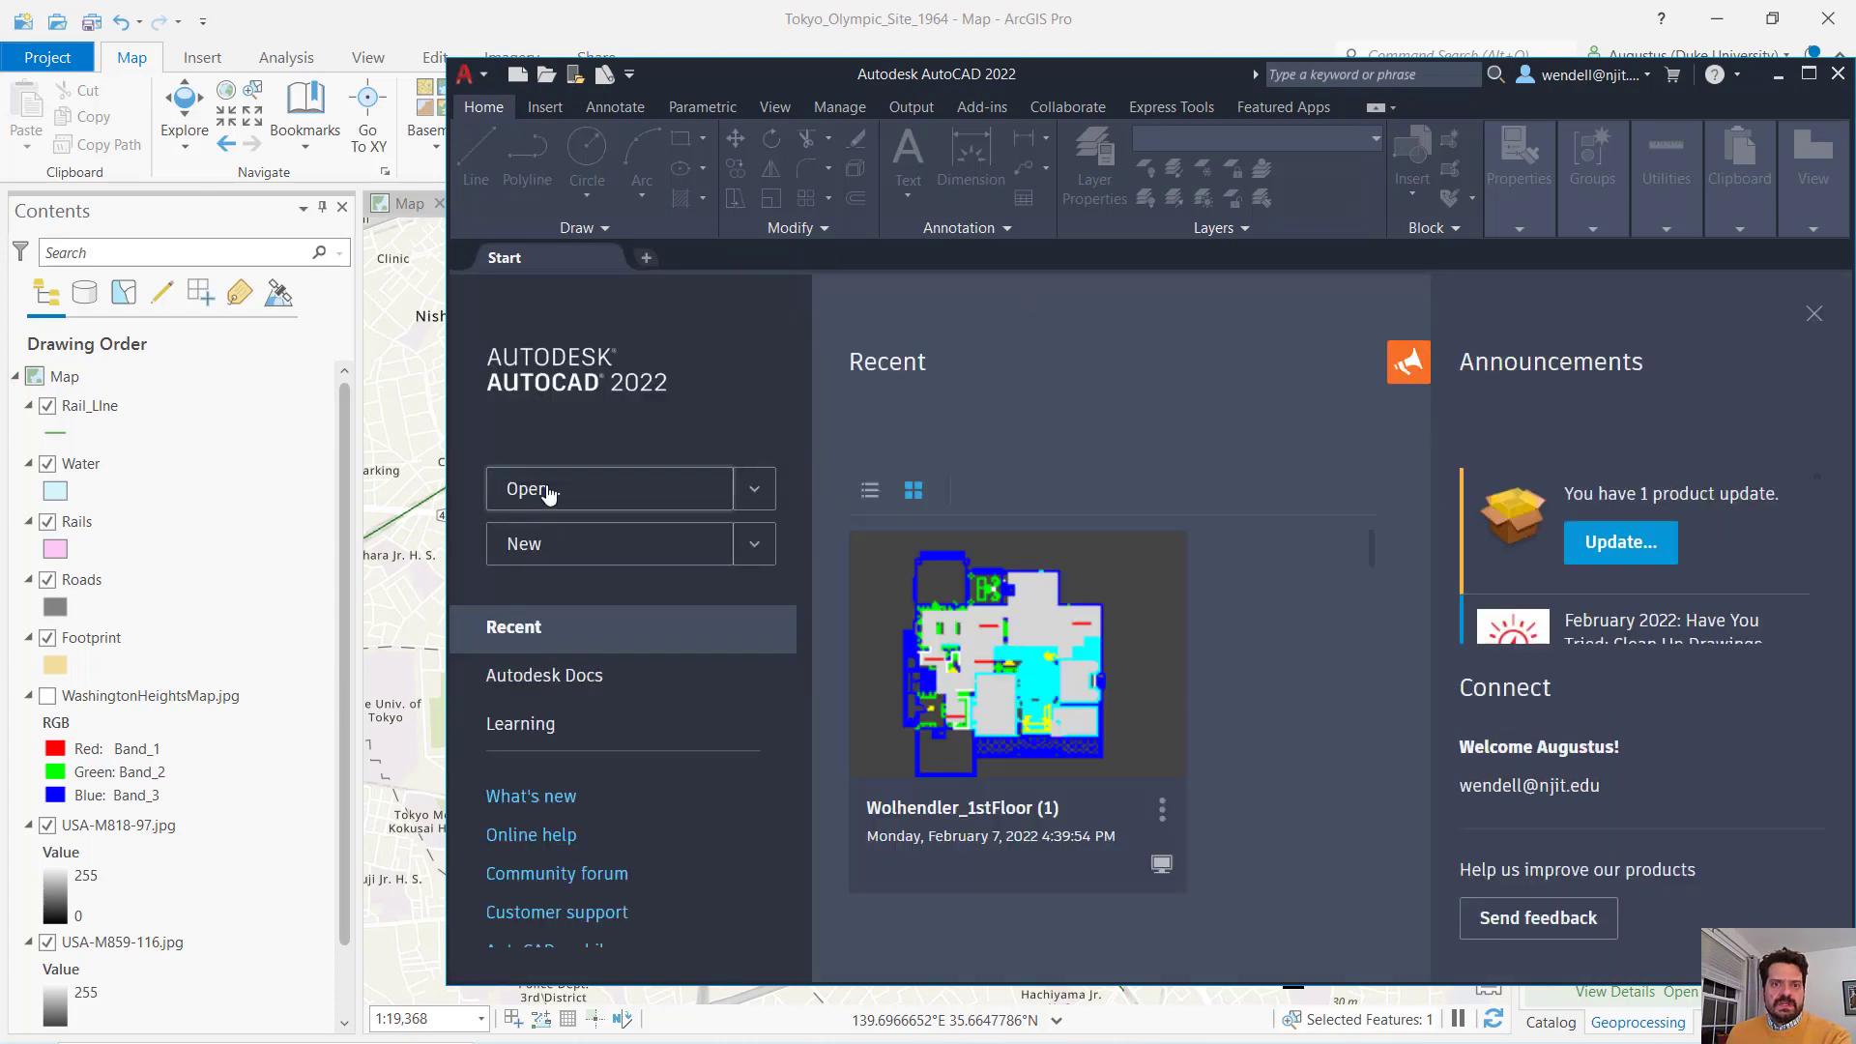
Open CAD_Export.dwg from the VCL_DEMO folder, continuing past the foreign DWG notice, and maximize the AutoCAD window
left_click(542, 489)
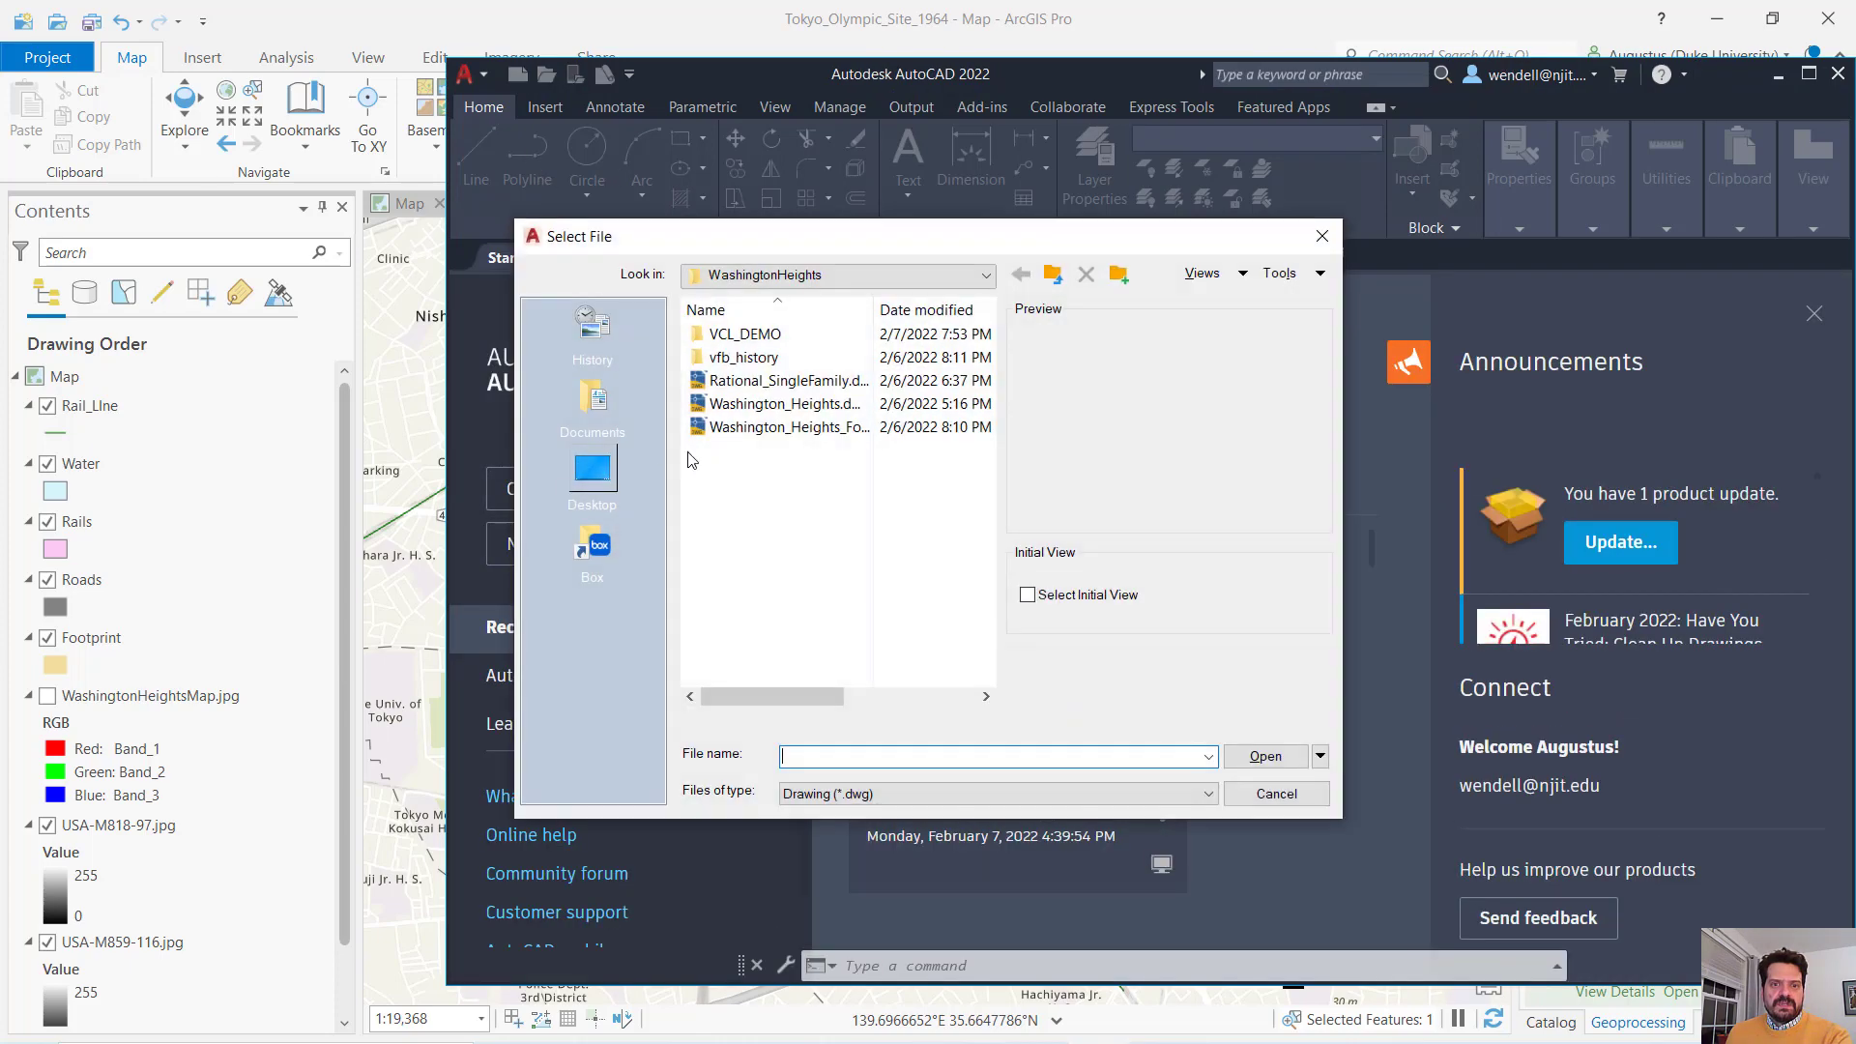
left_click(788, 274)
left_click(794, 311)
double_click(744, 333)
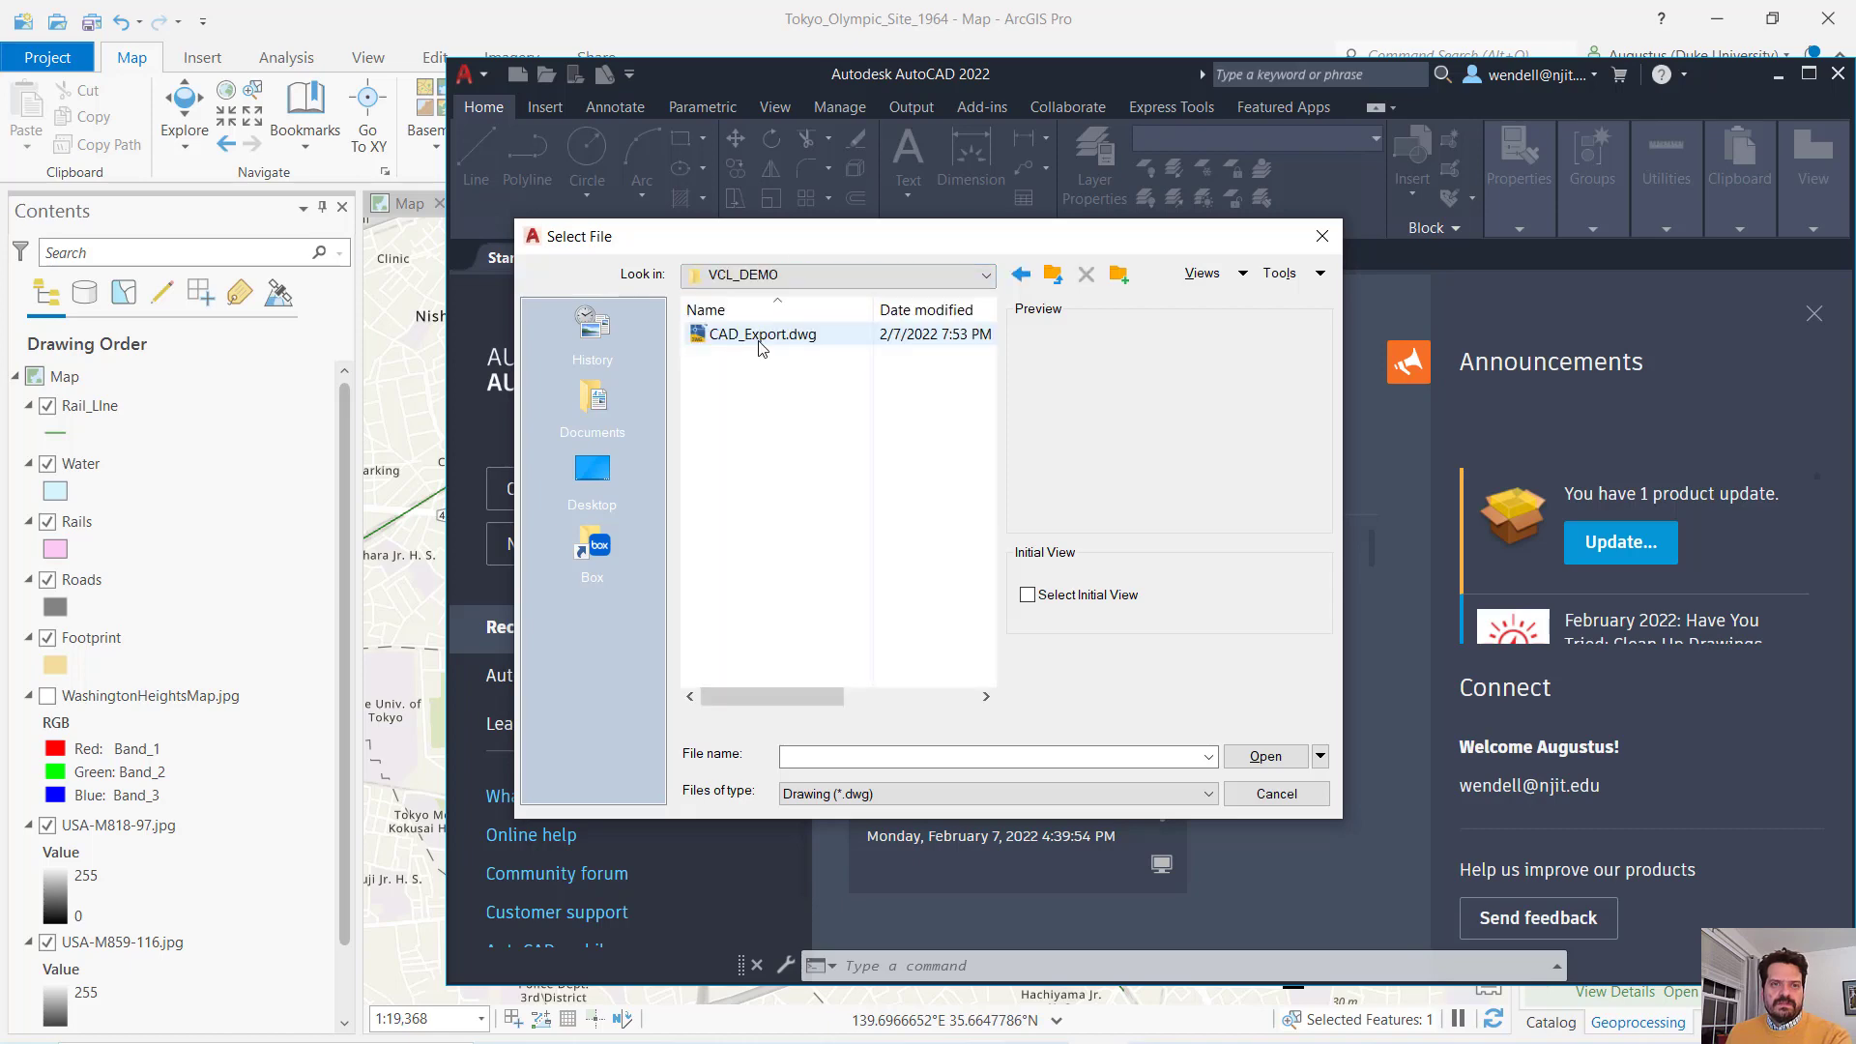
double_click(759, 338)
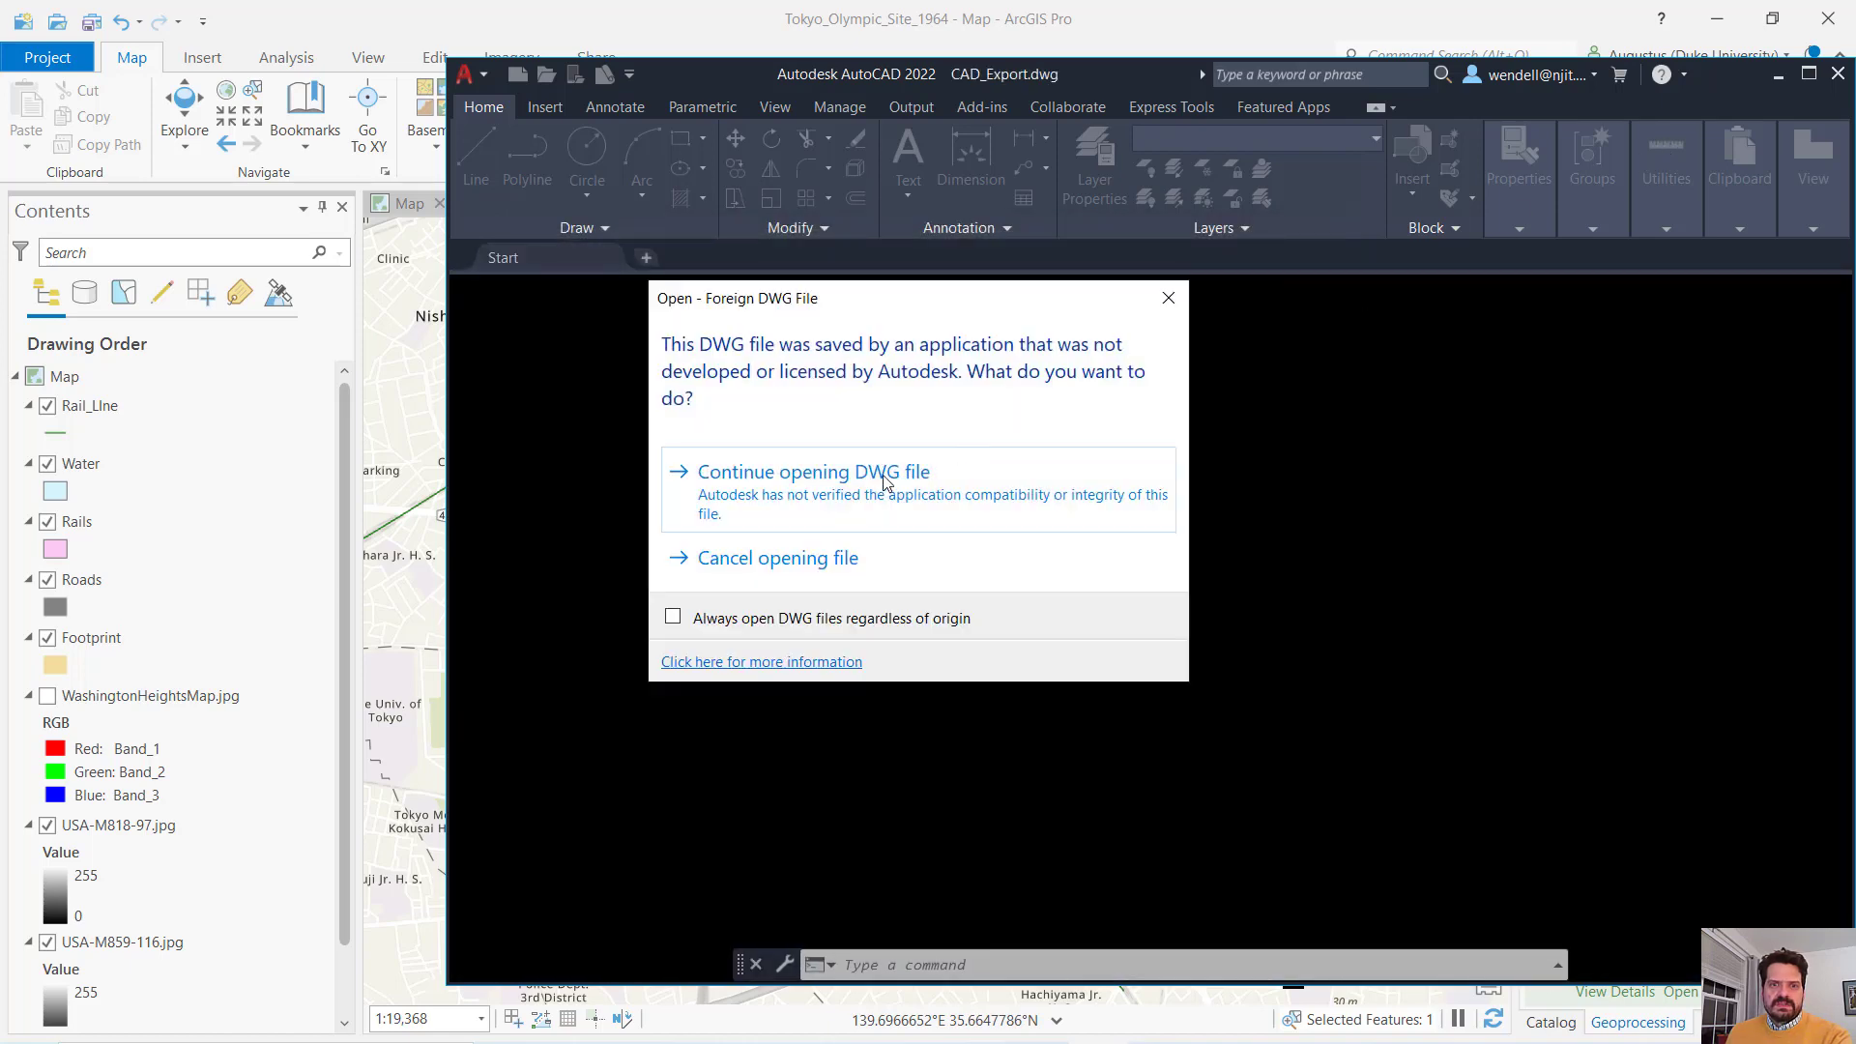
left_click(856, 488)
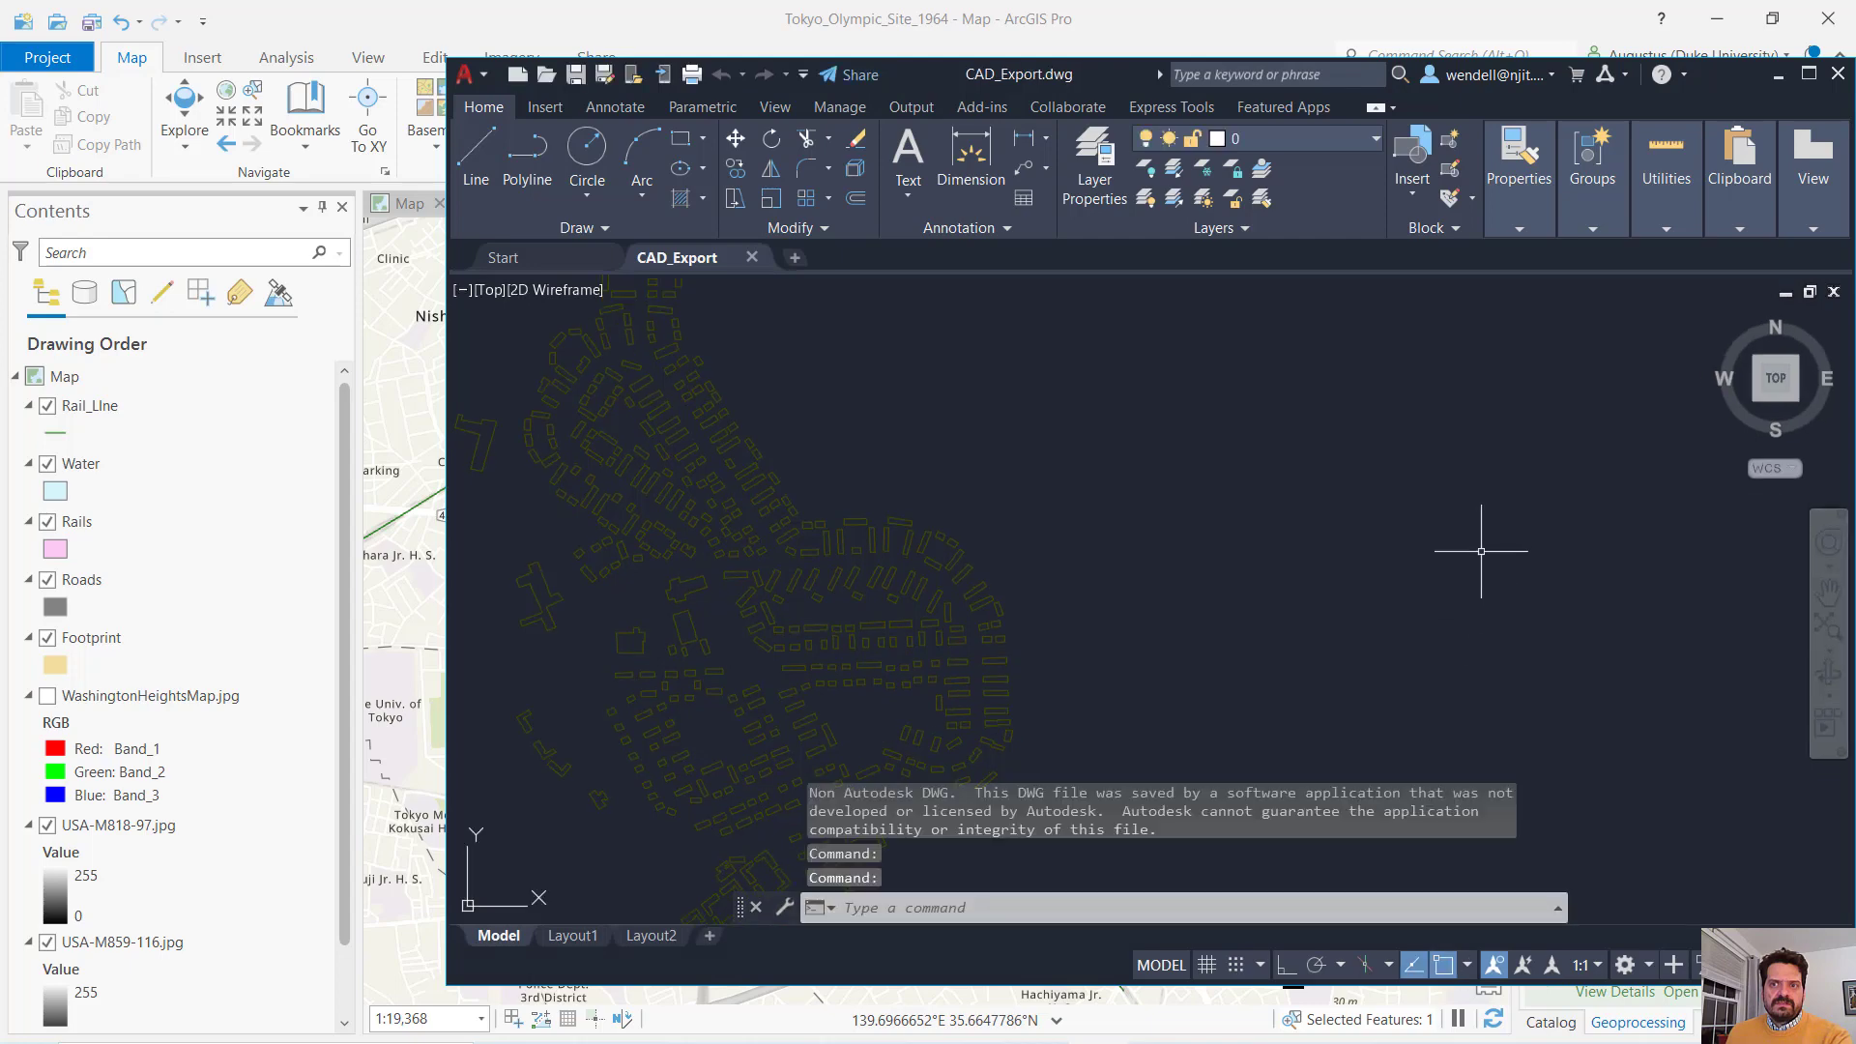
left_click(1808, 74)
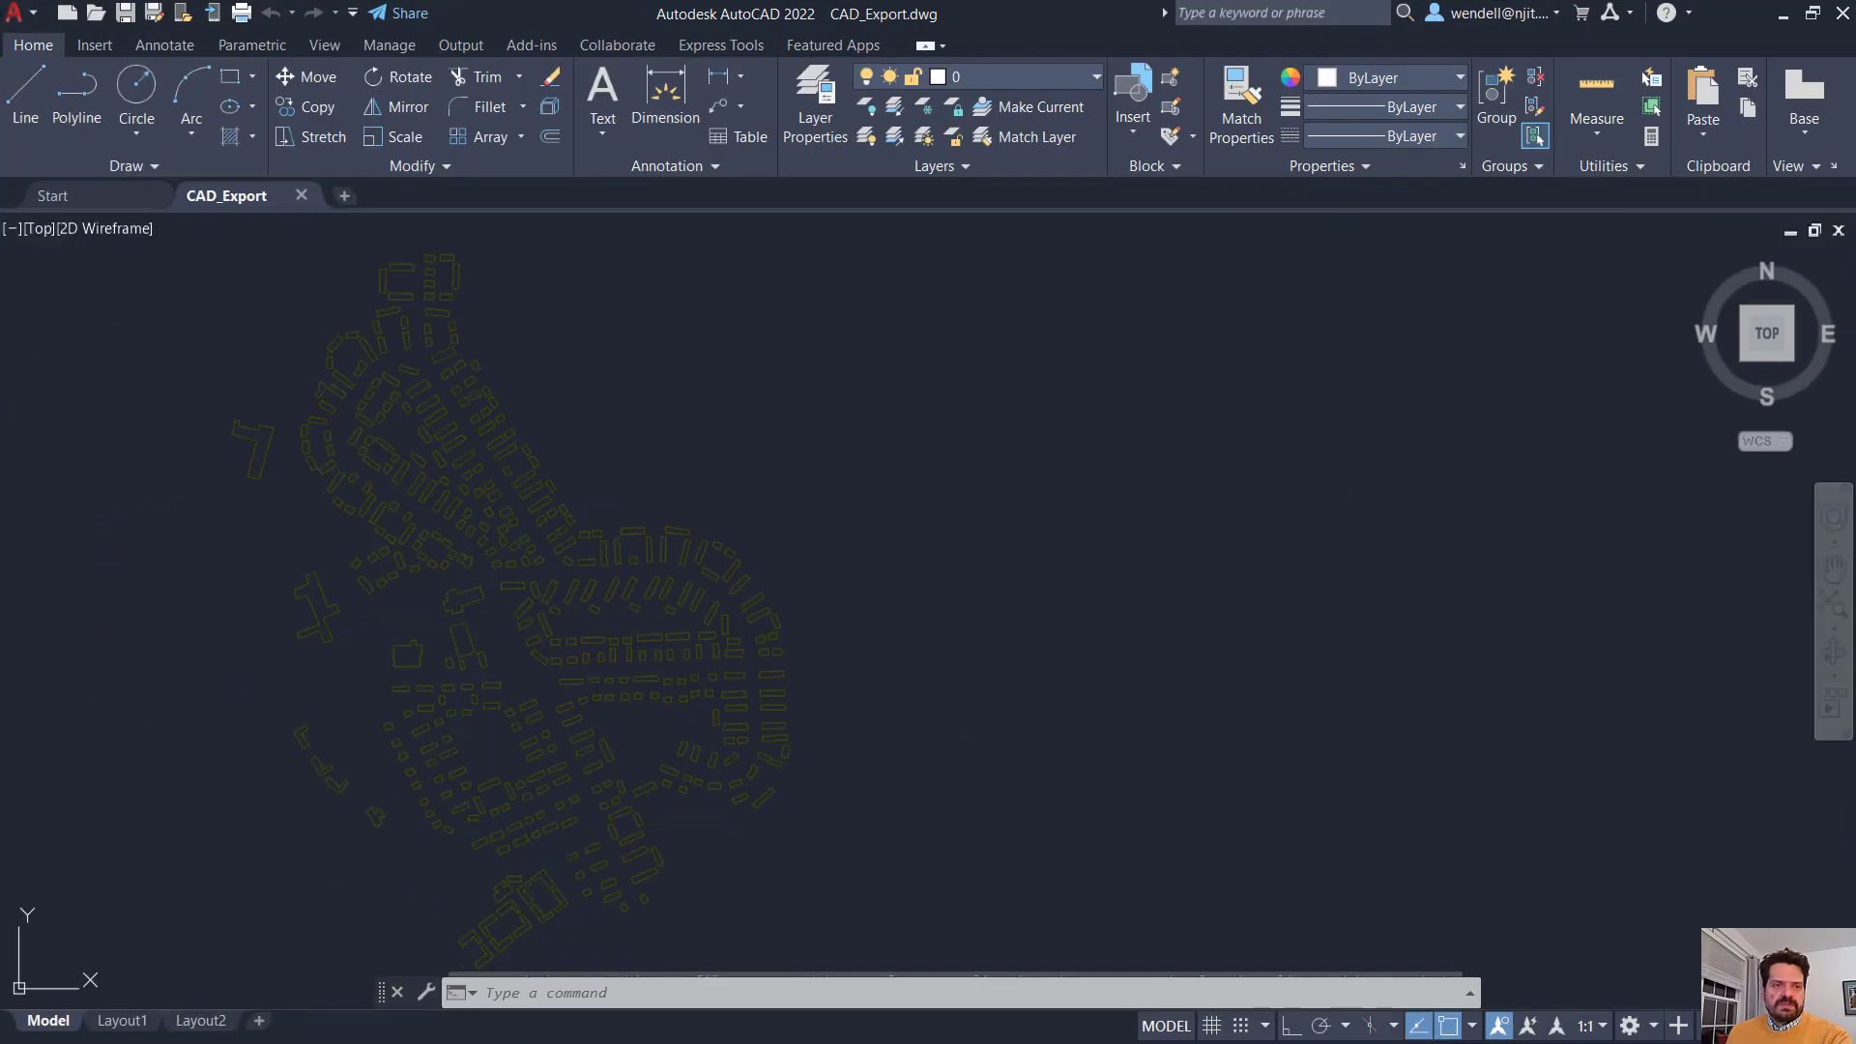
Set the Footprint layer's color to index color 51 in the layer properties
left_click_drag(612, 551, 974, 496)
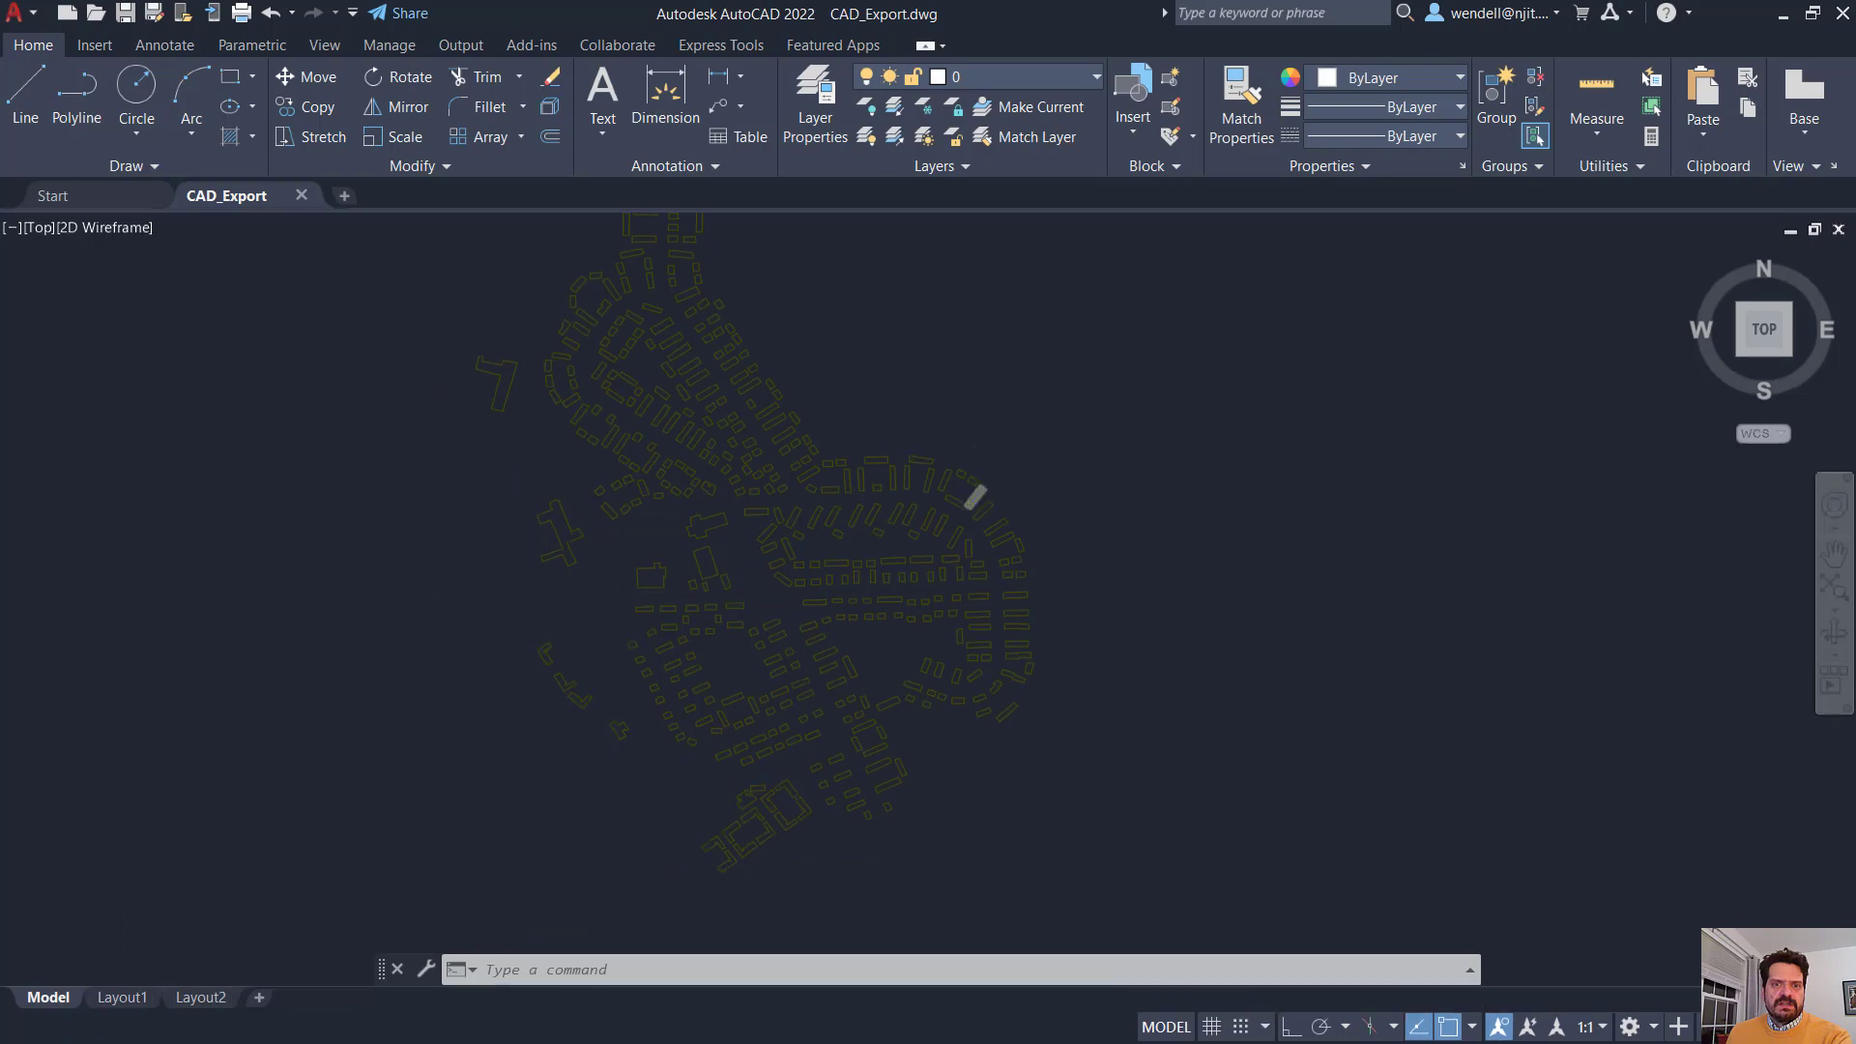
scroll(784, 596, "up", 2)
scroll(784, 597, "down", 4)
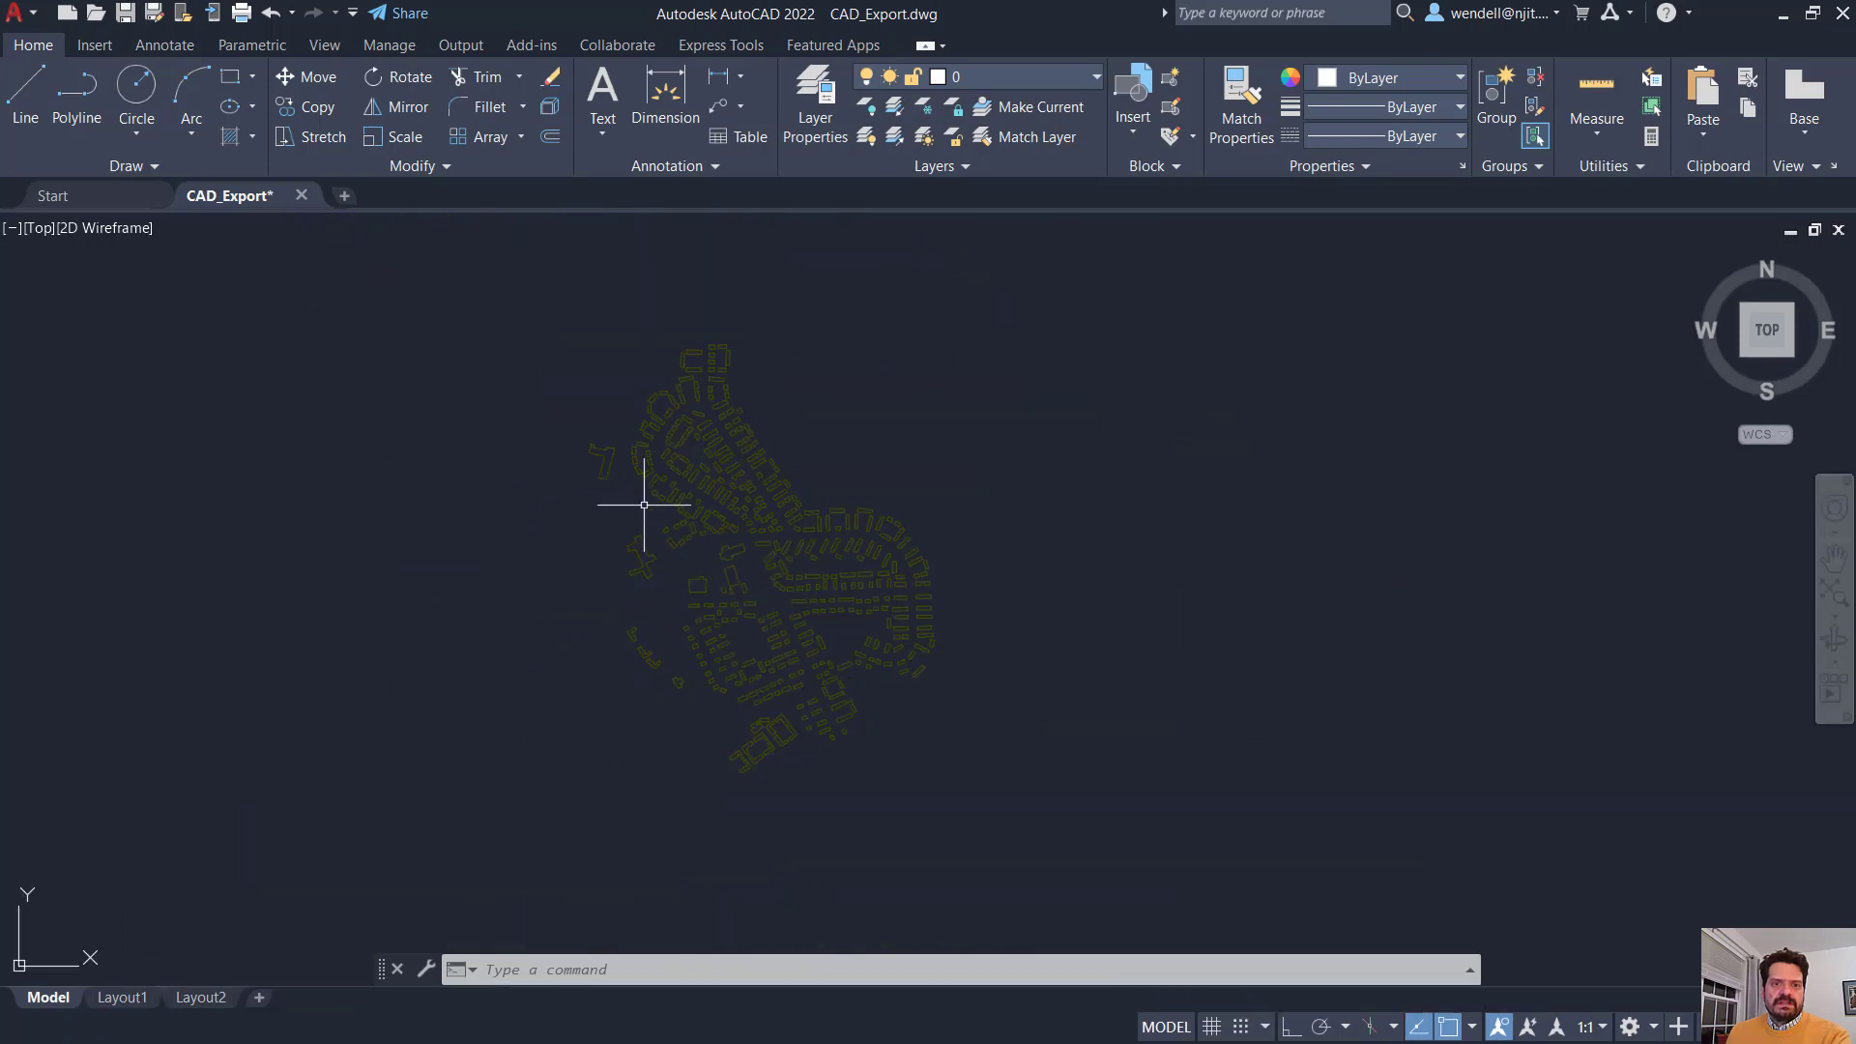
left_click(970, 70)
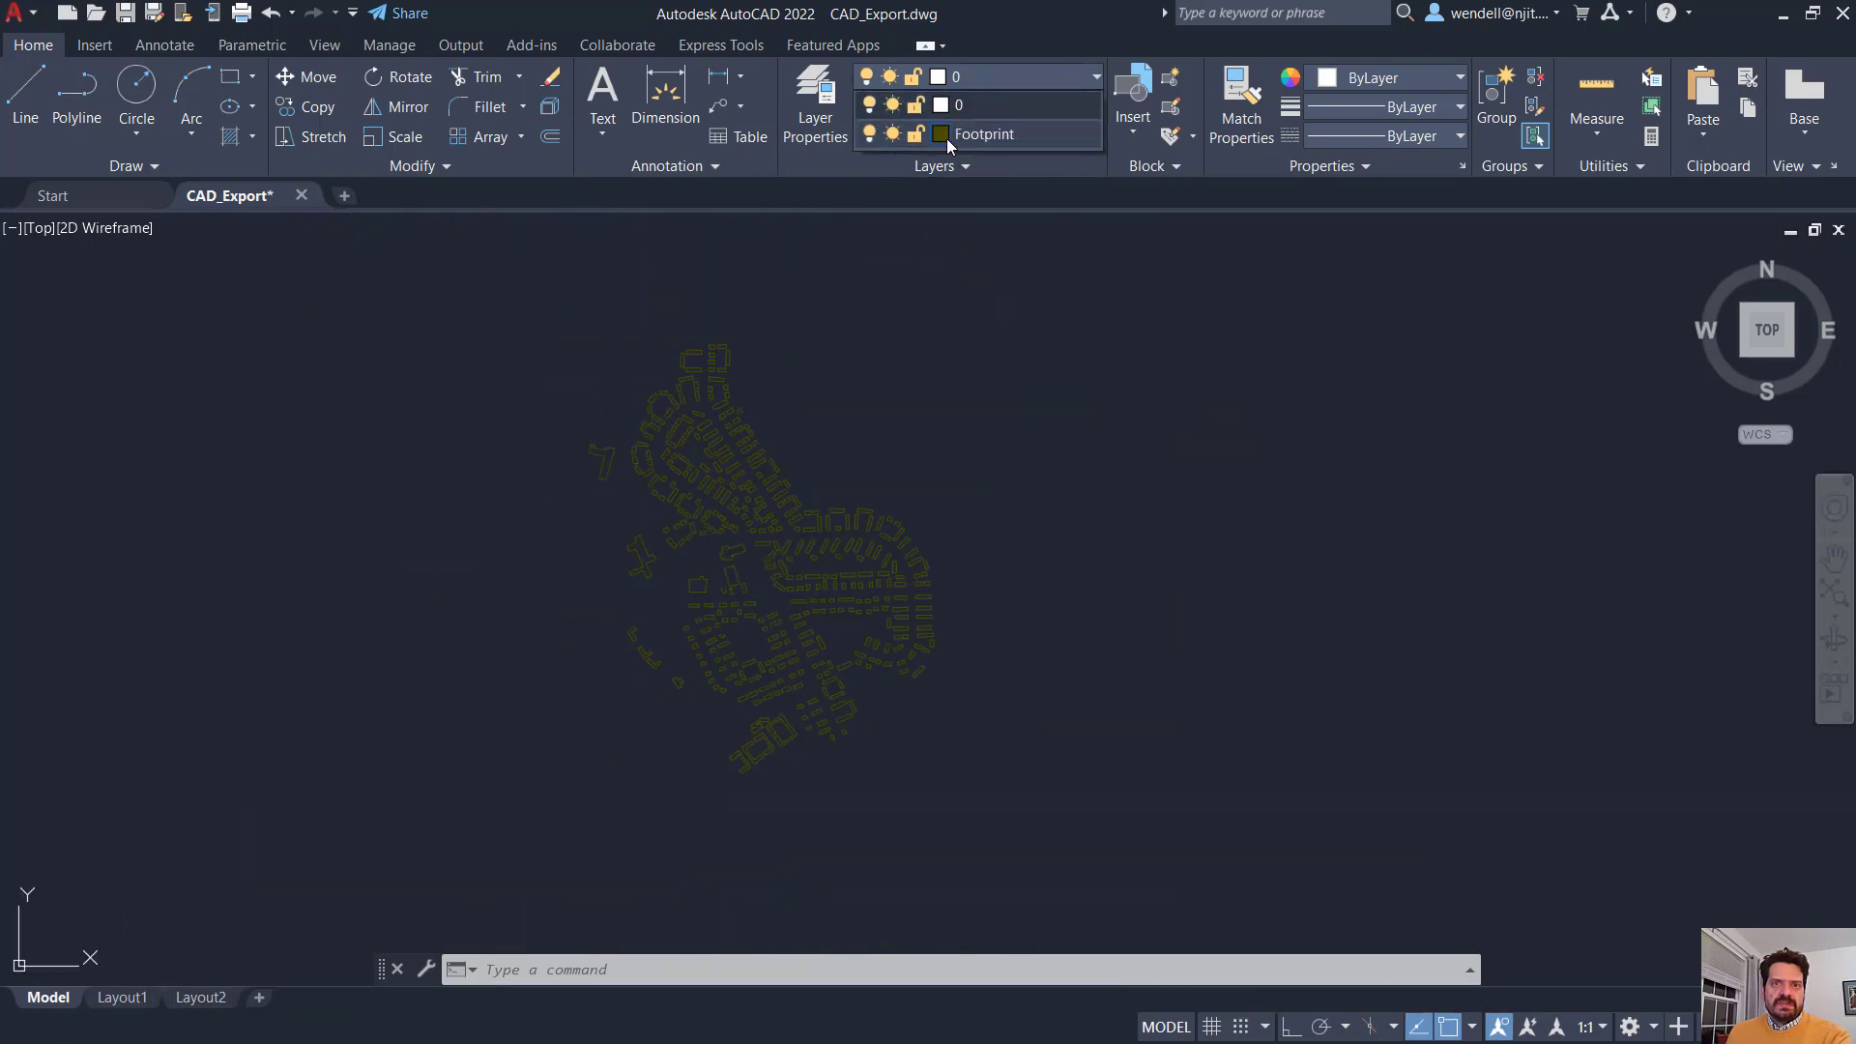
left_click(815, 103)
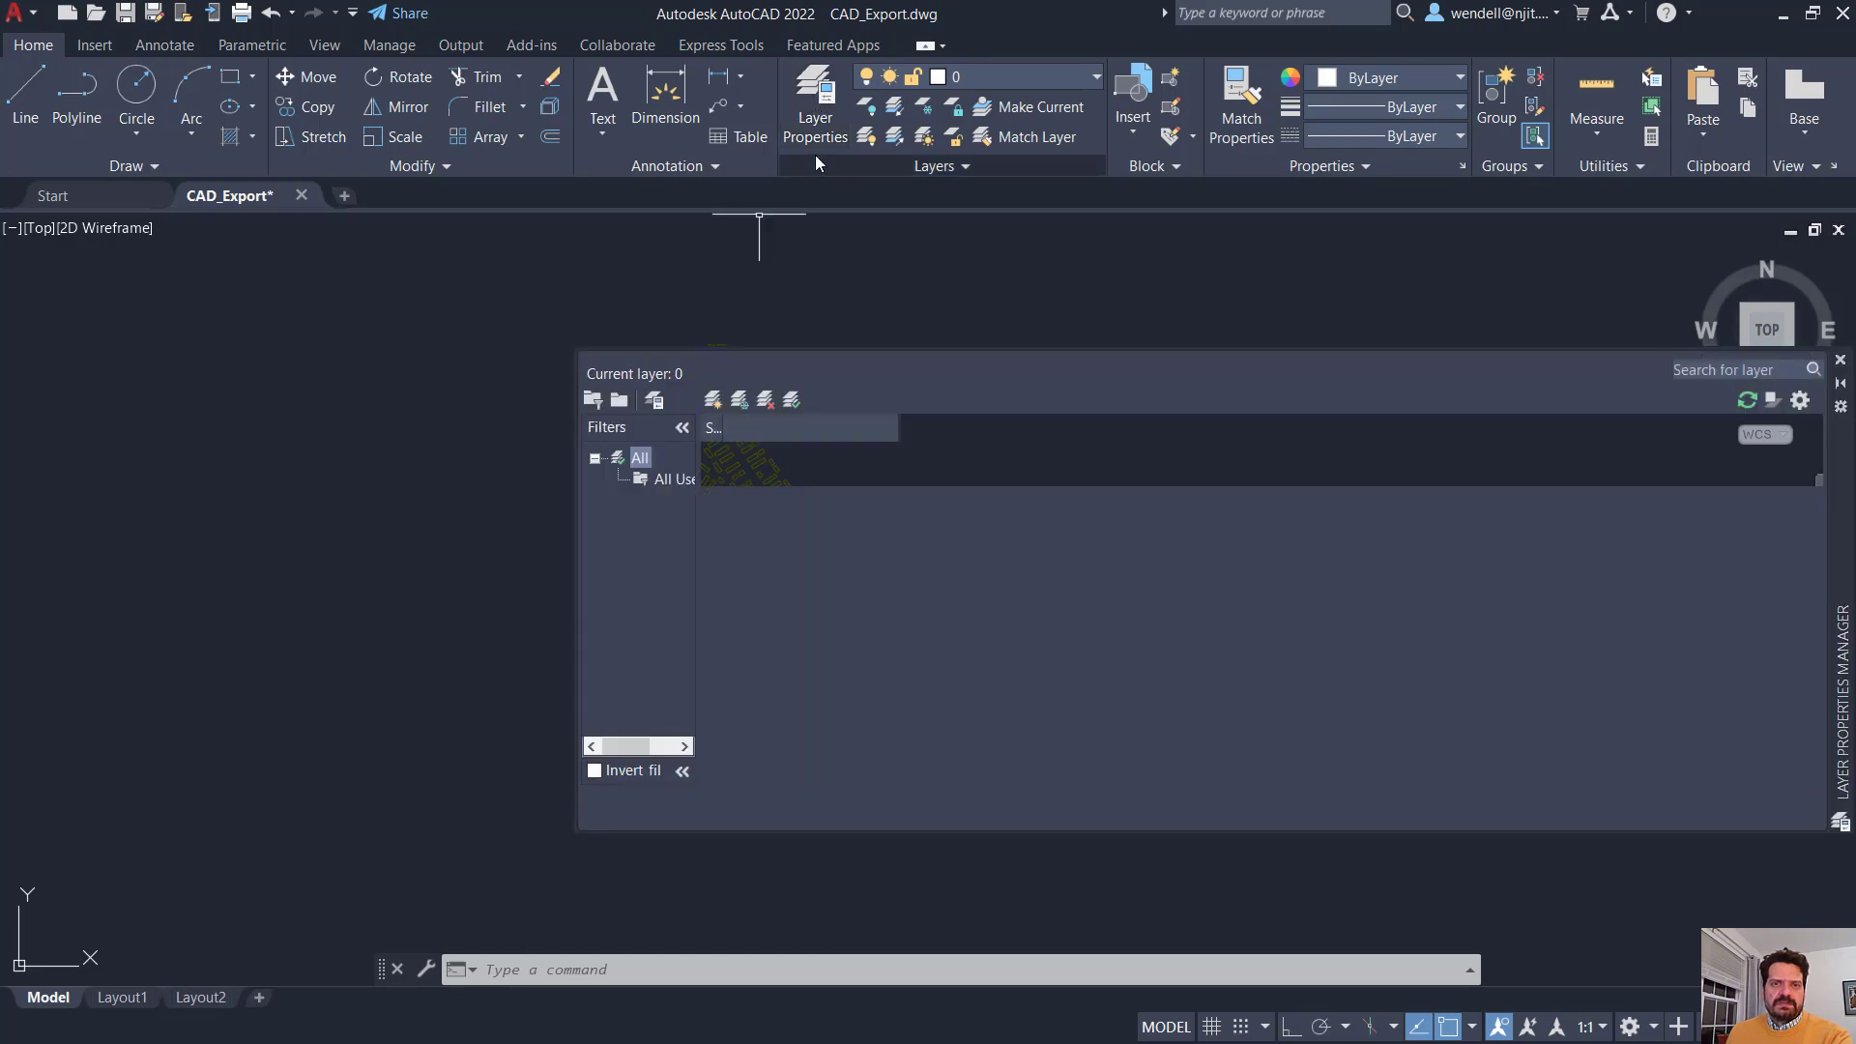
left_click(999, 475)
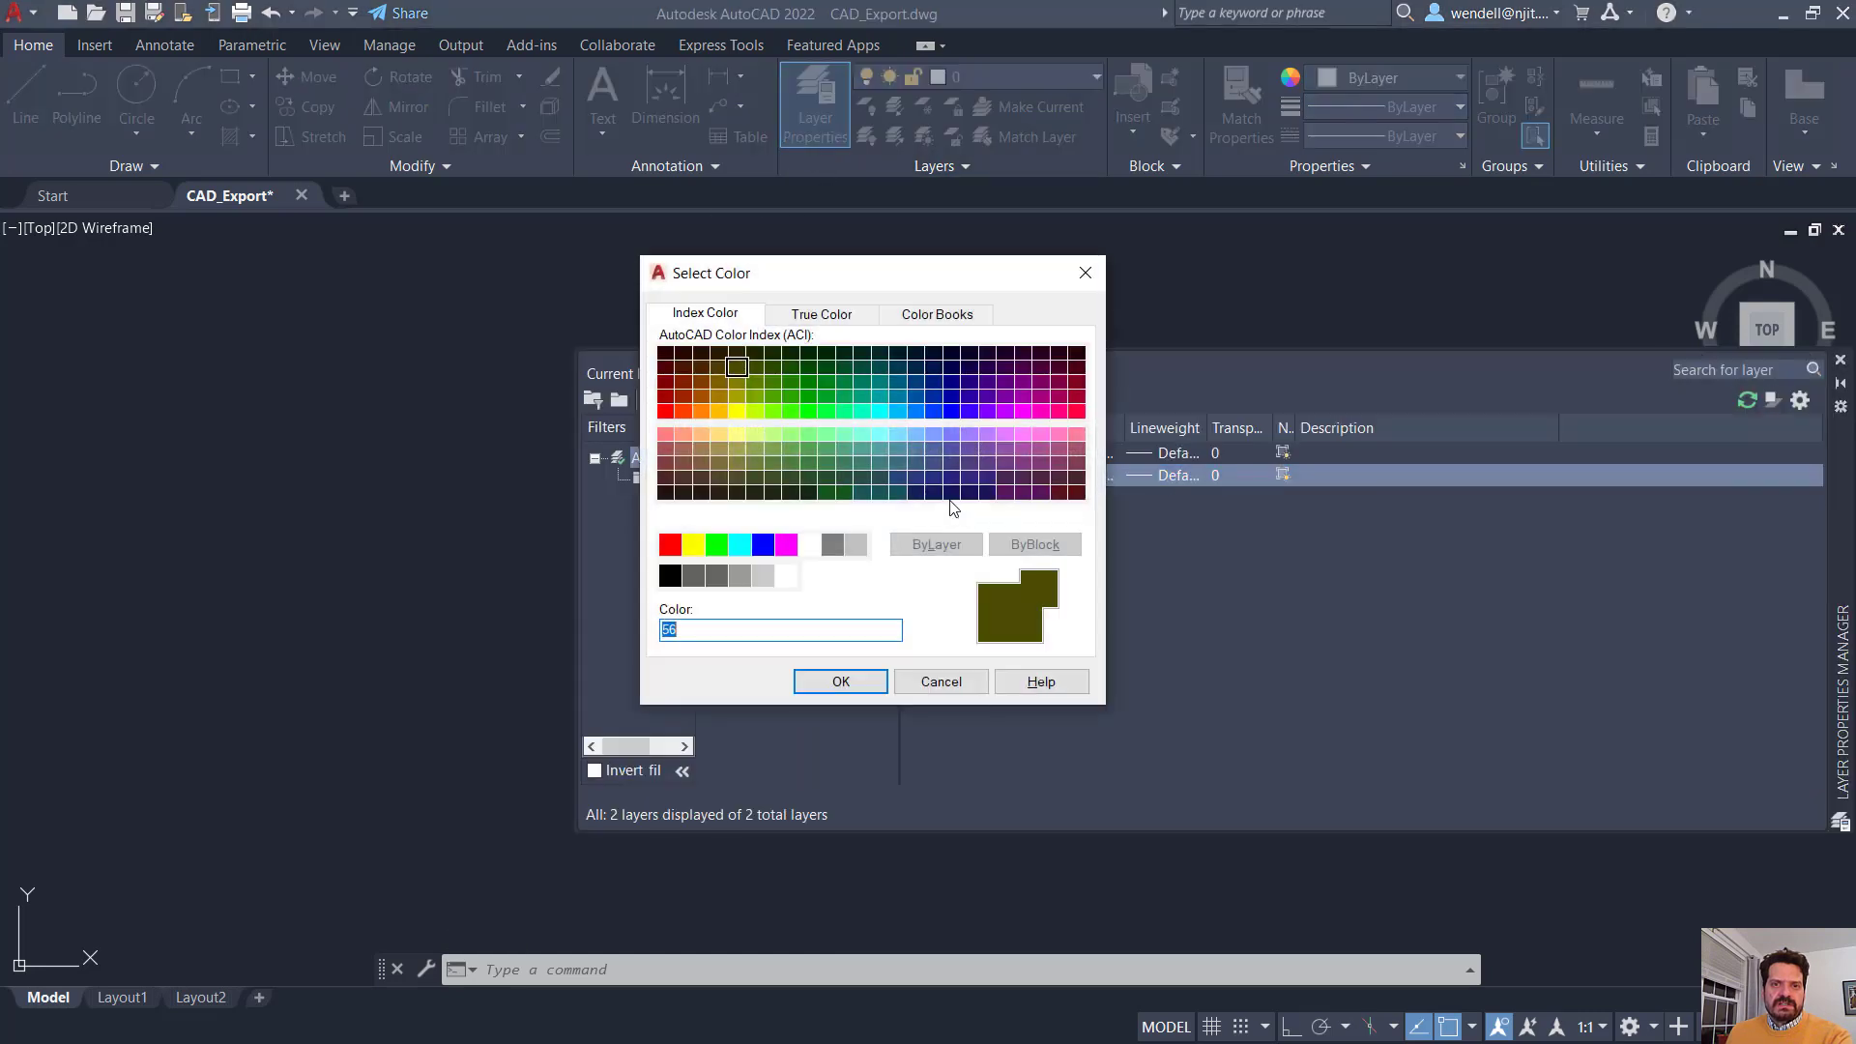
left_click(738, 446)
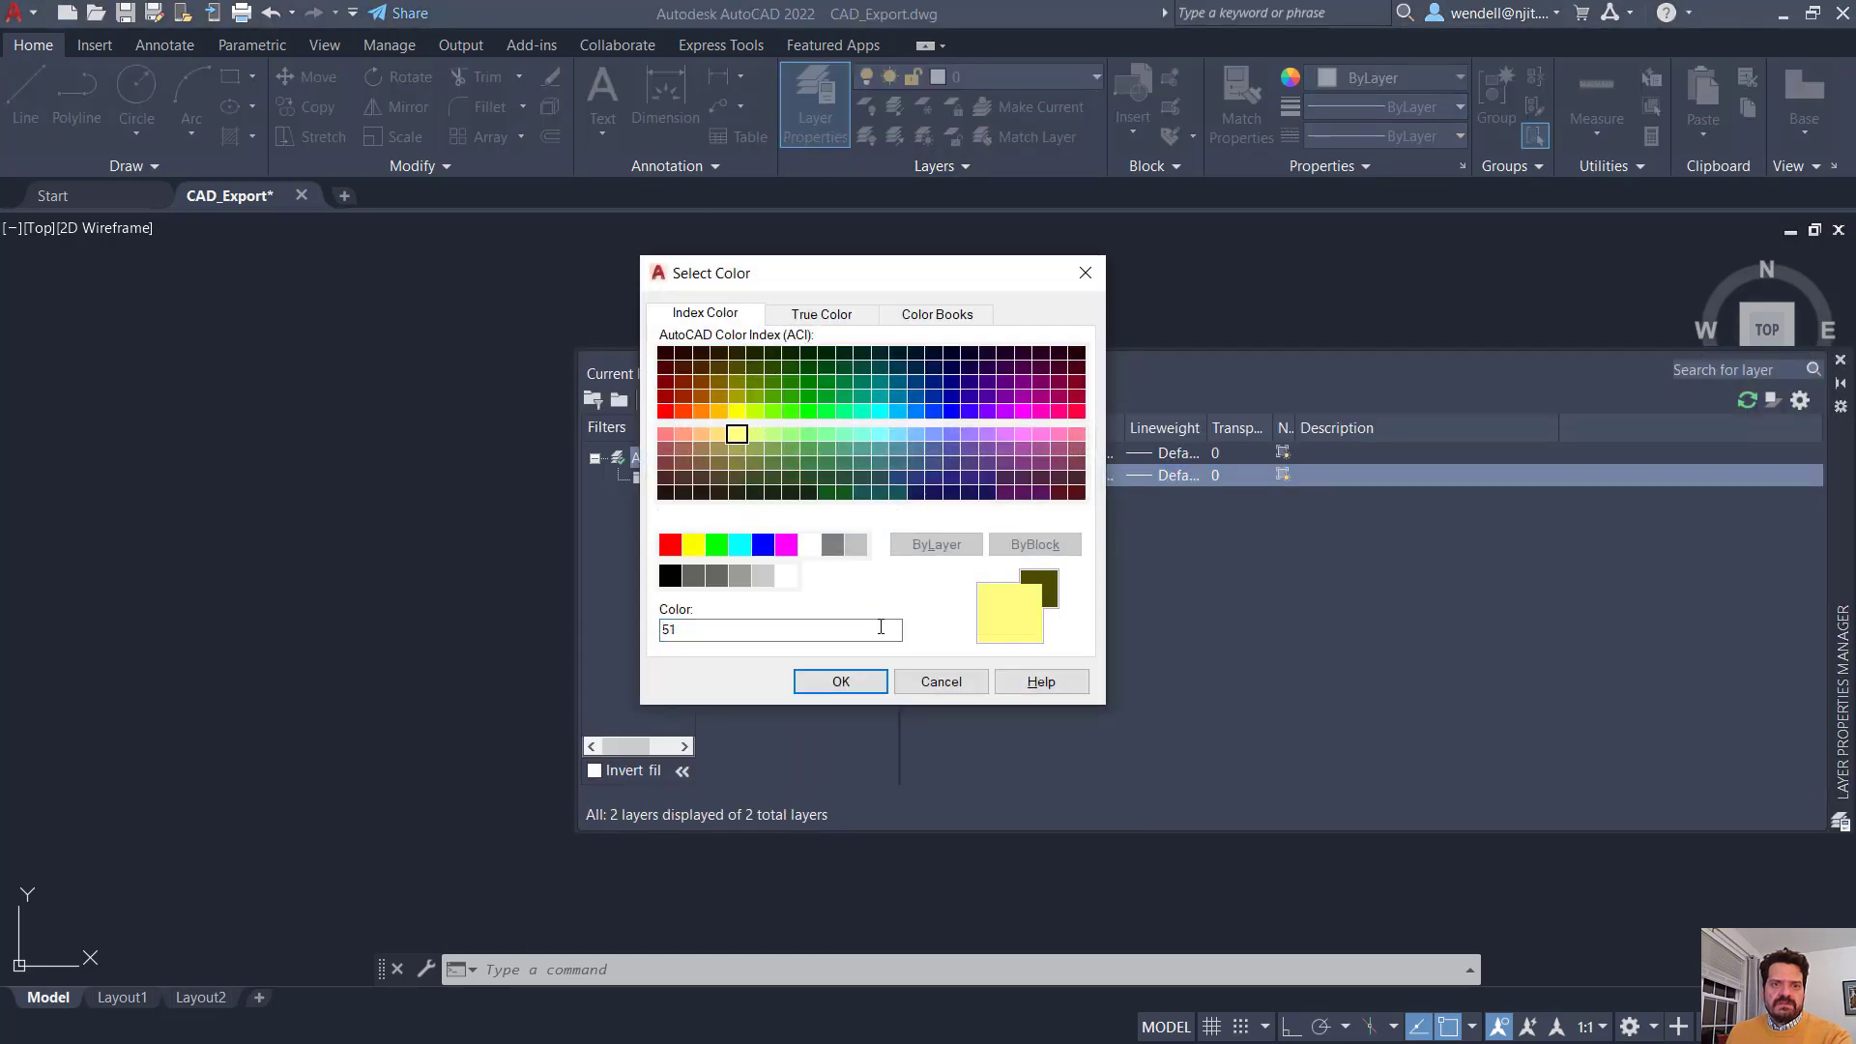
left_click(865, 681)
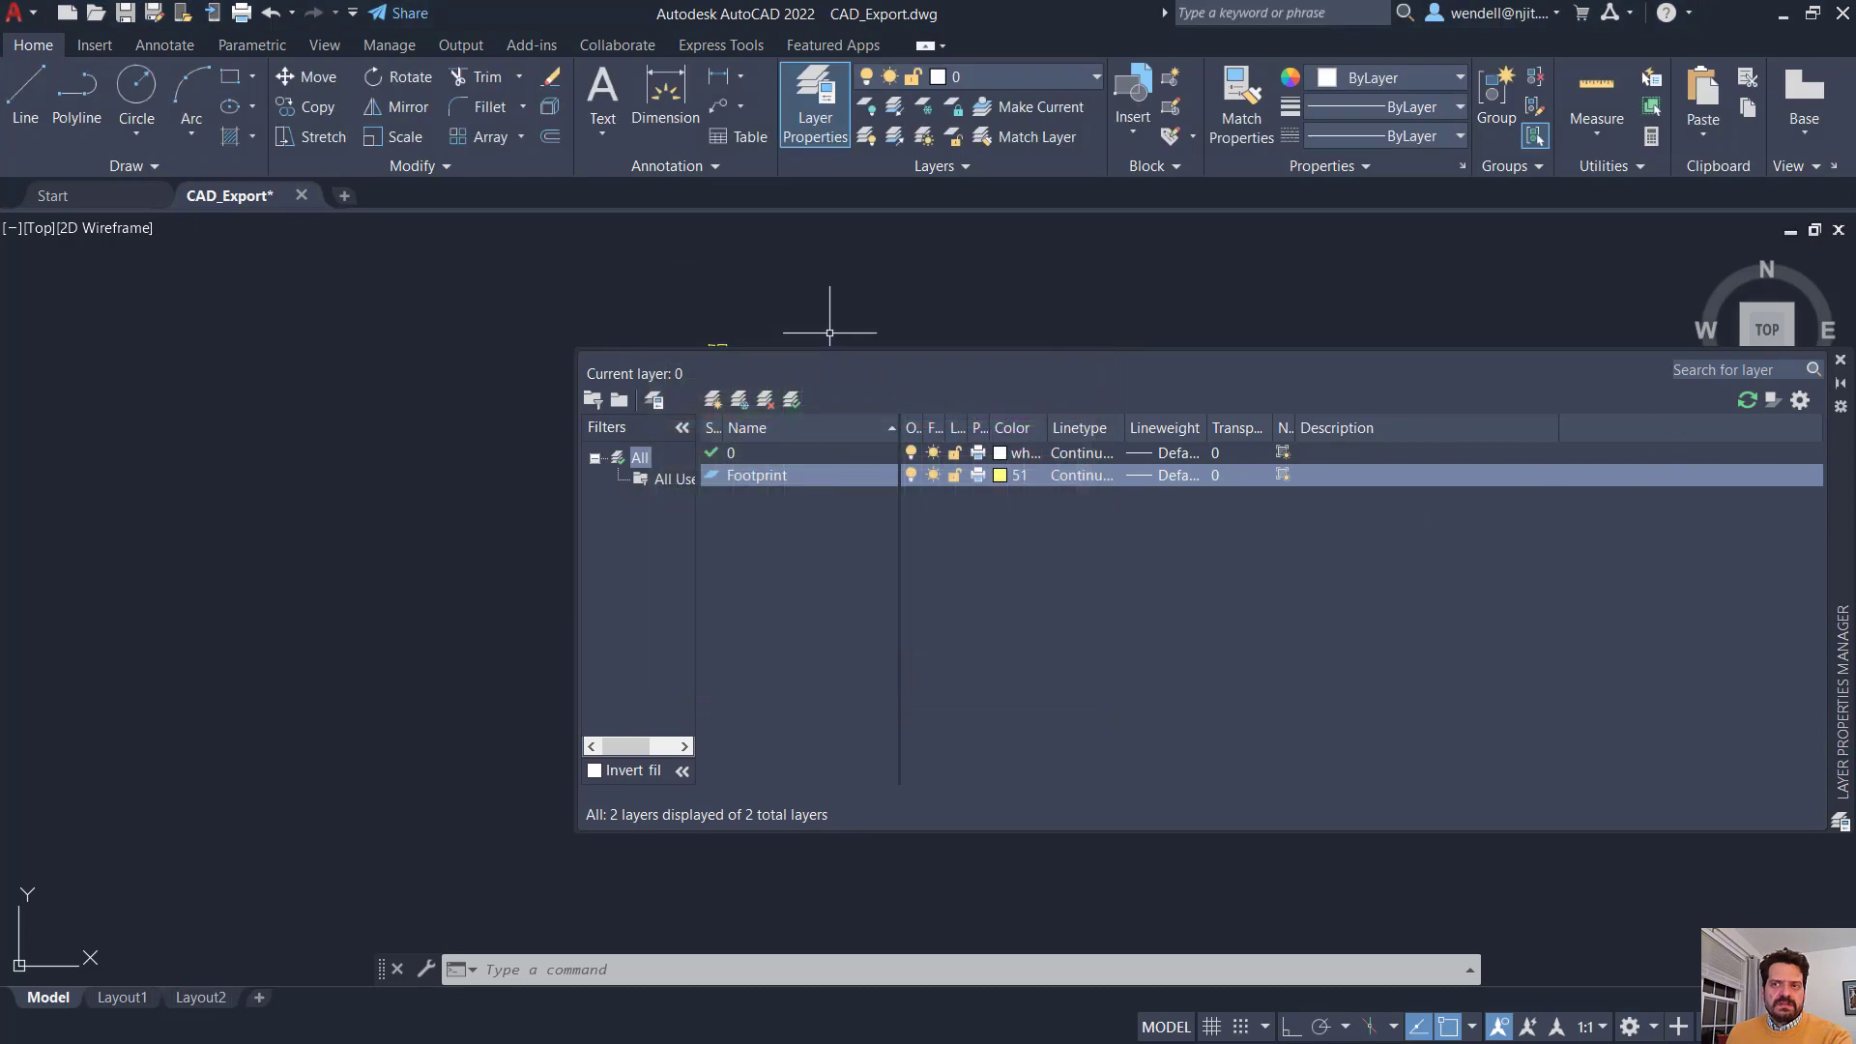
left_click(1840, 359)
Select six individual building footprints: four neighbouring parallel slanted outlines and the two rectangles just above them
scroll(885, 552, "up", 5)
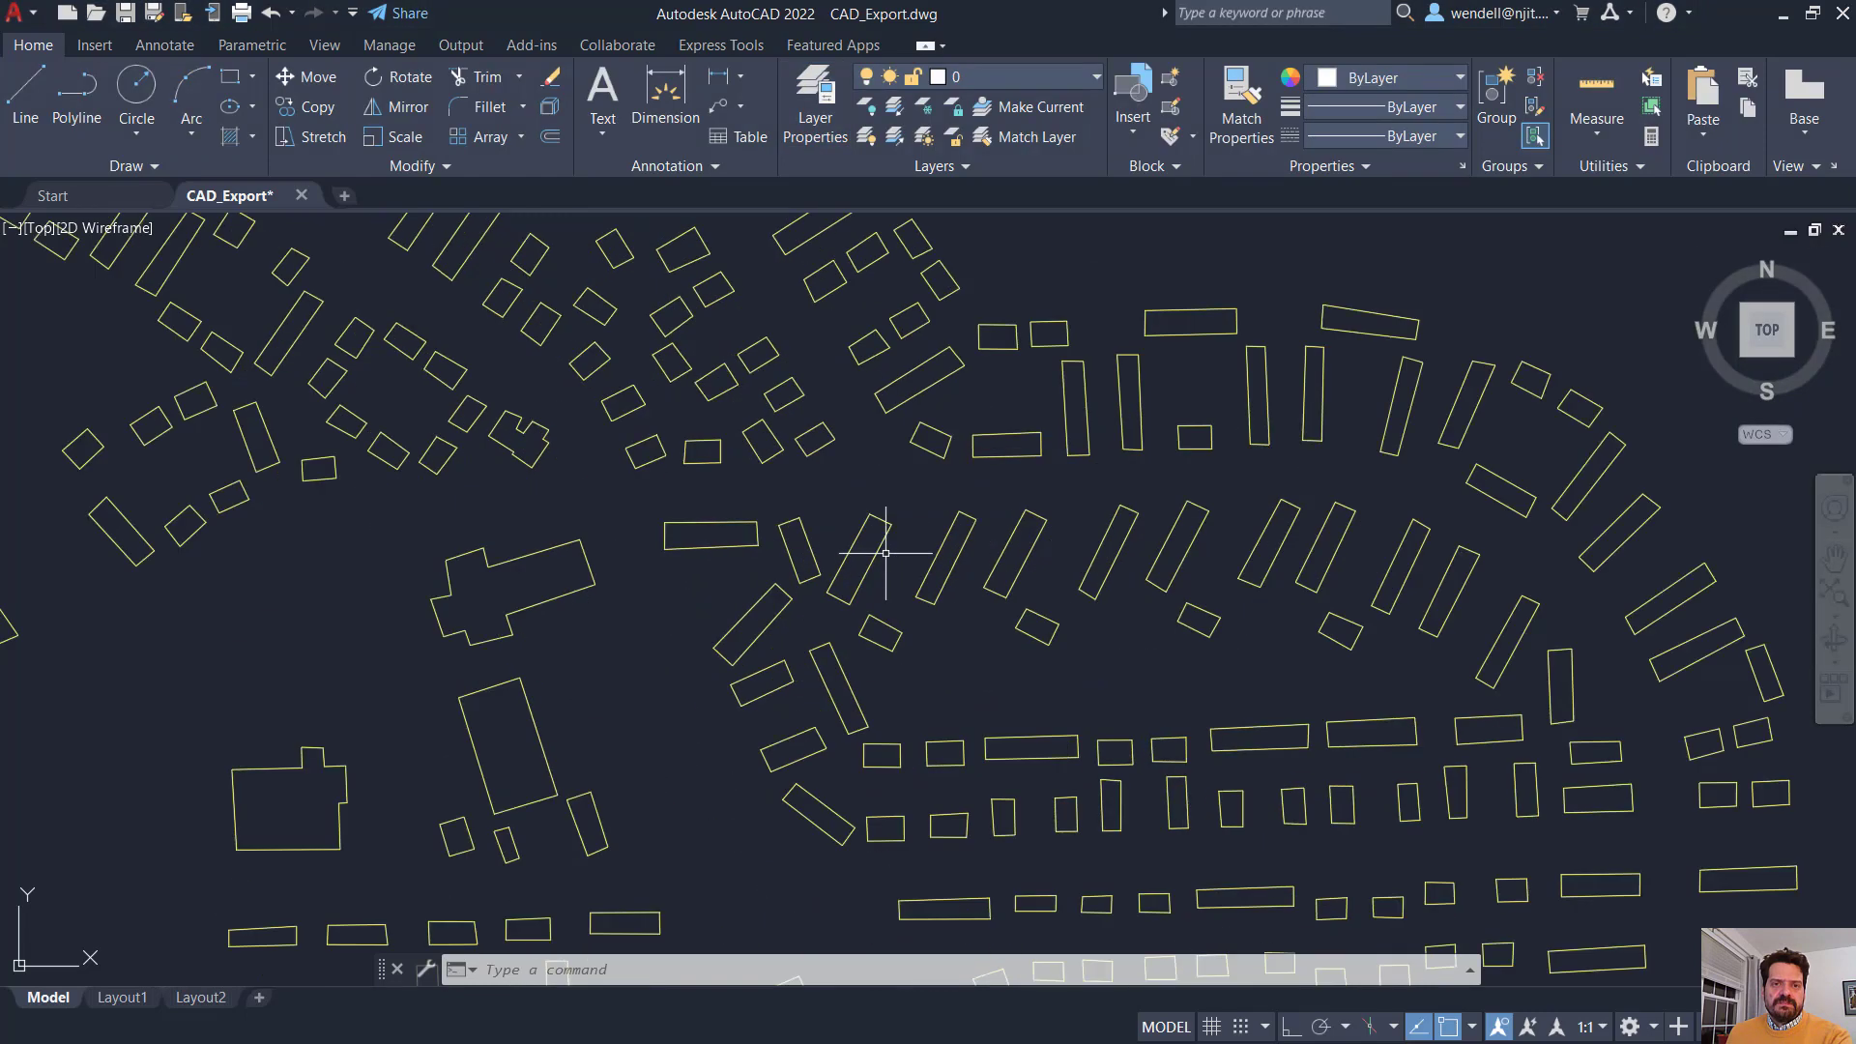
scroll(886, 553, "up", 4)
left_click(851, 552)
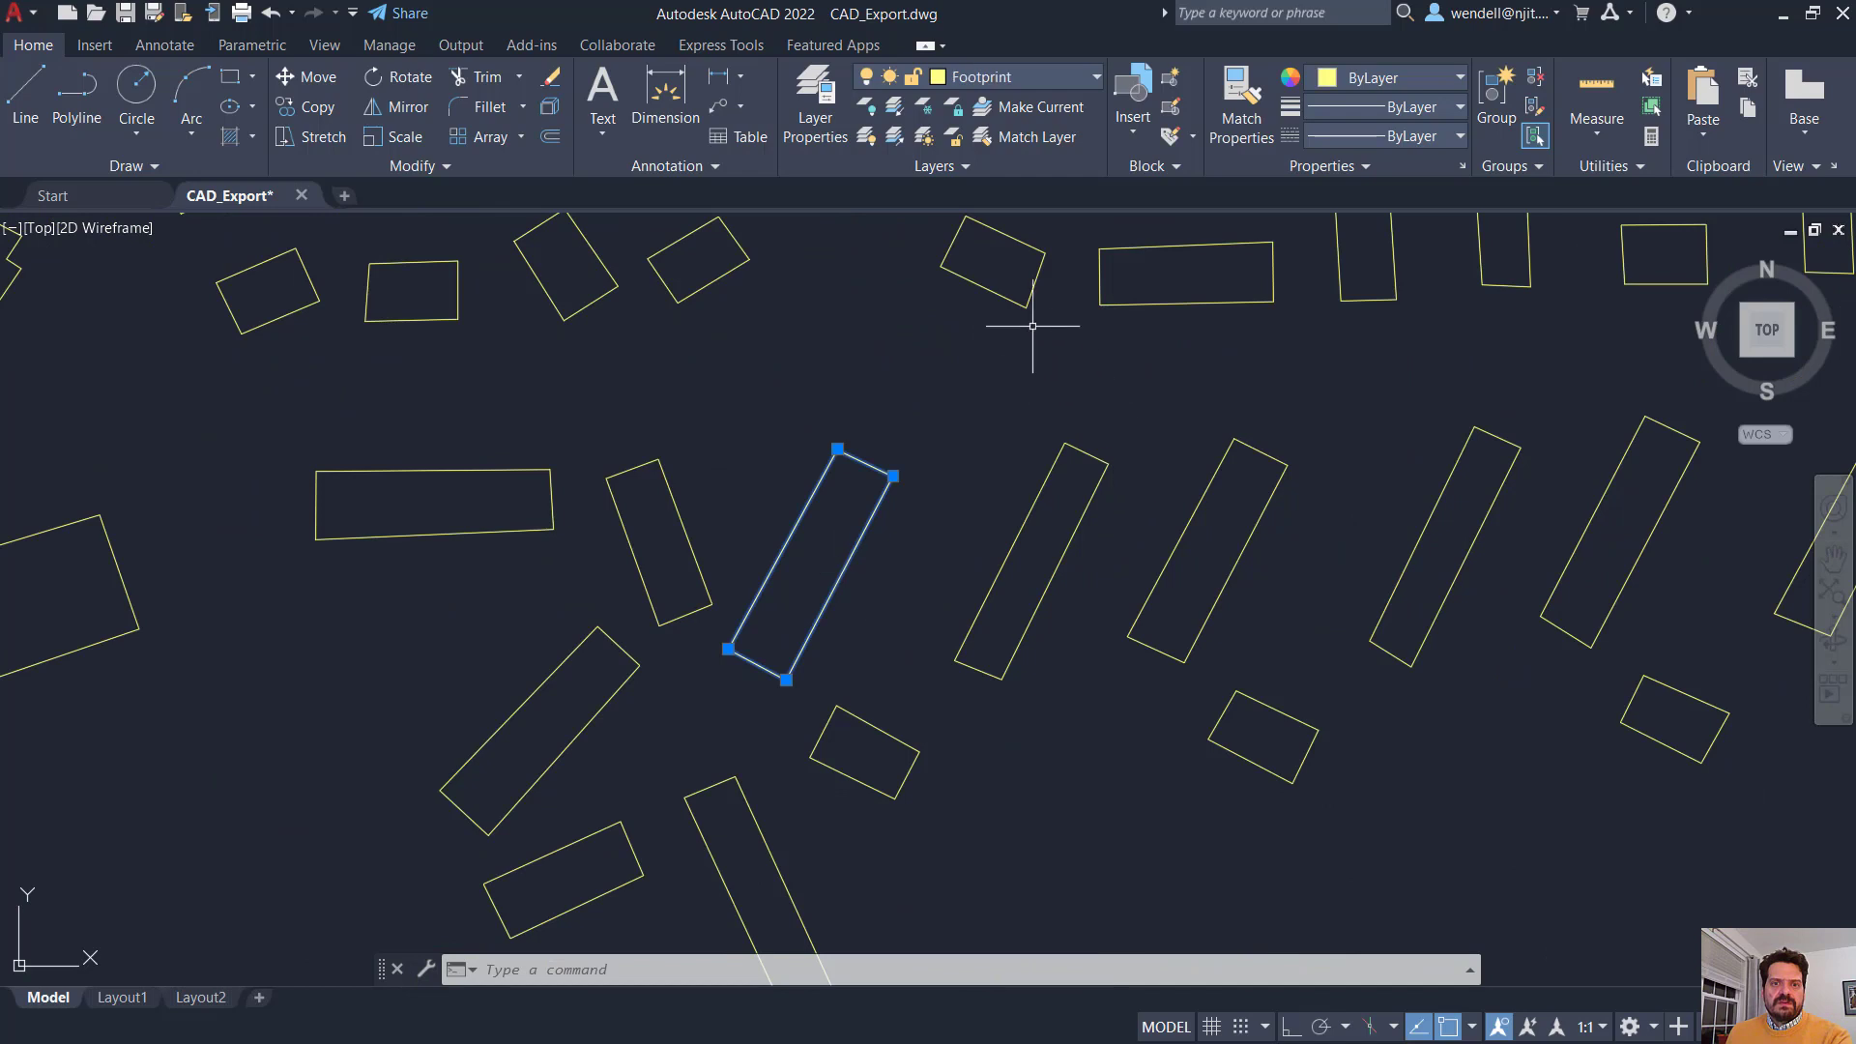
left_click(1031, 293)
left_click(1100, 290)
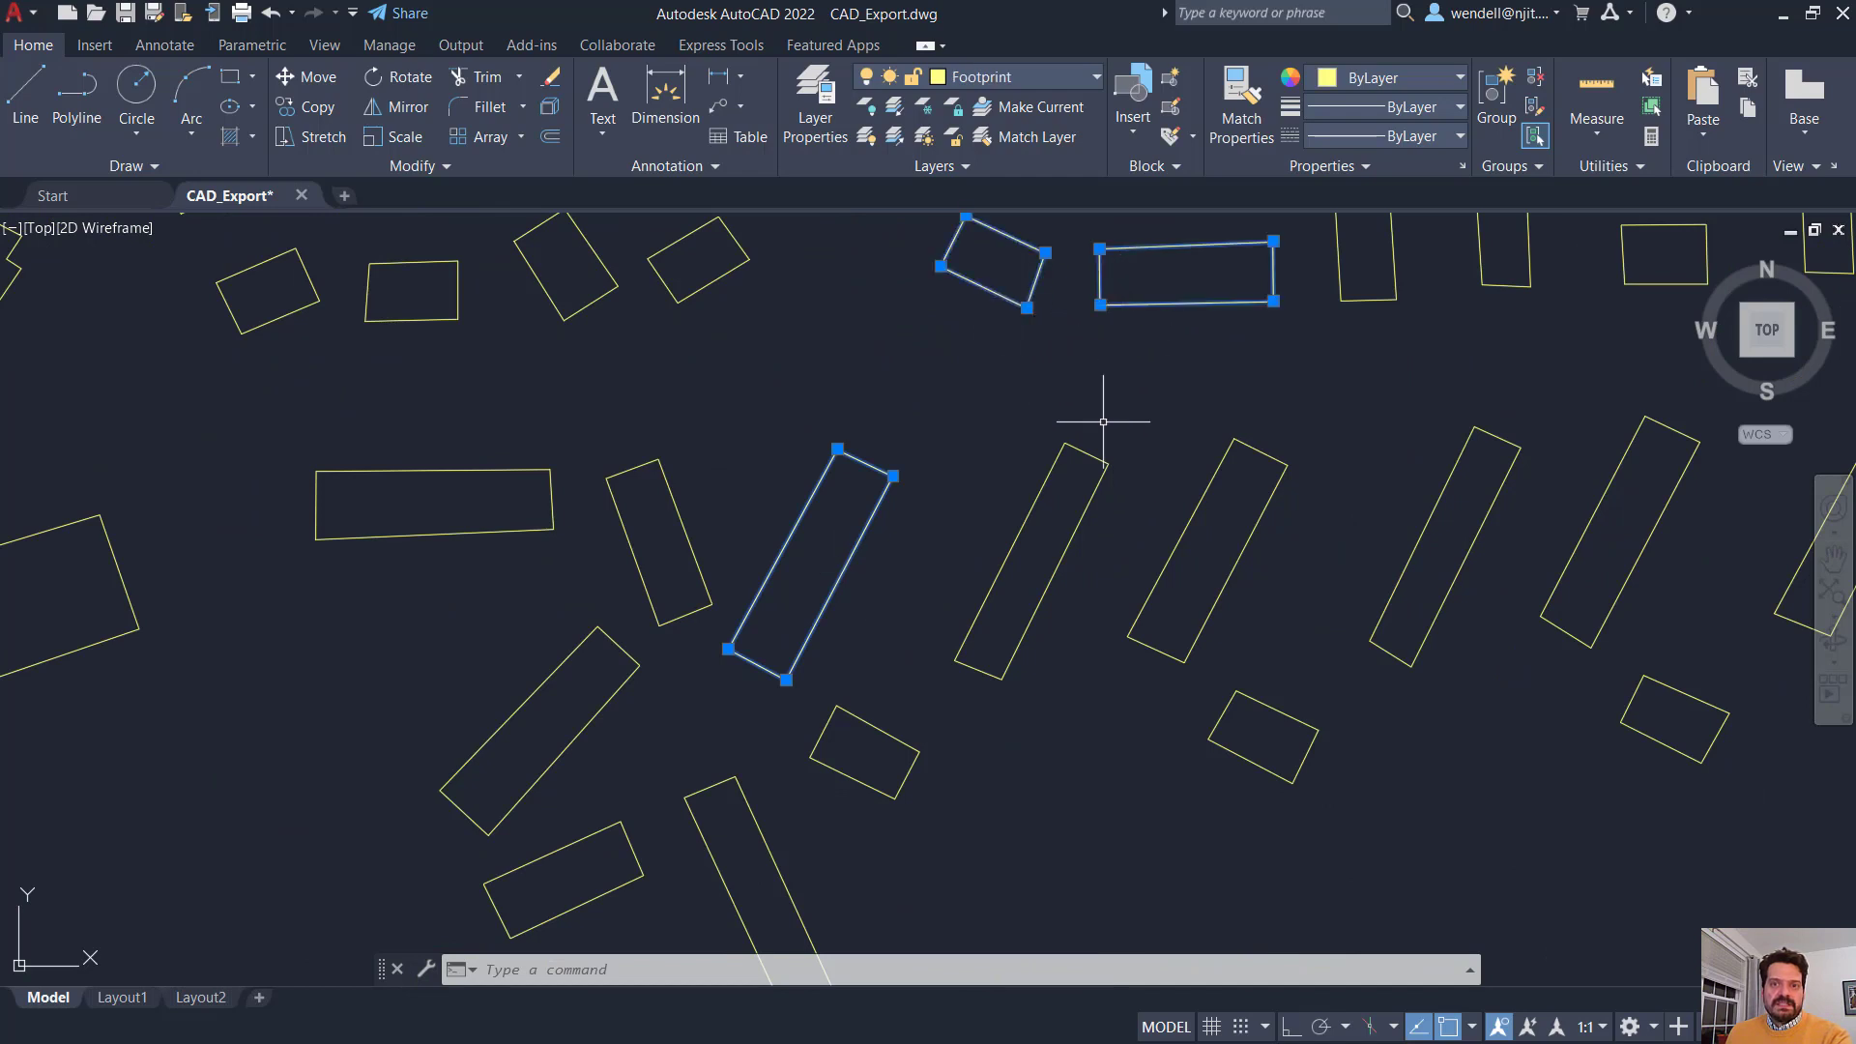
left_click(1089, 452)
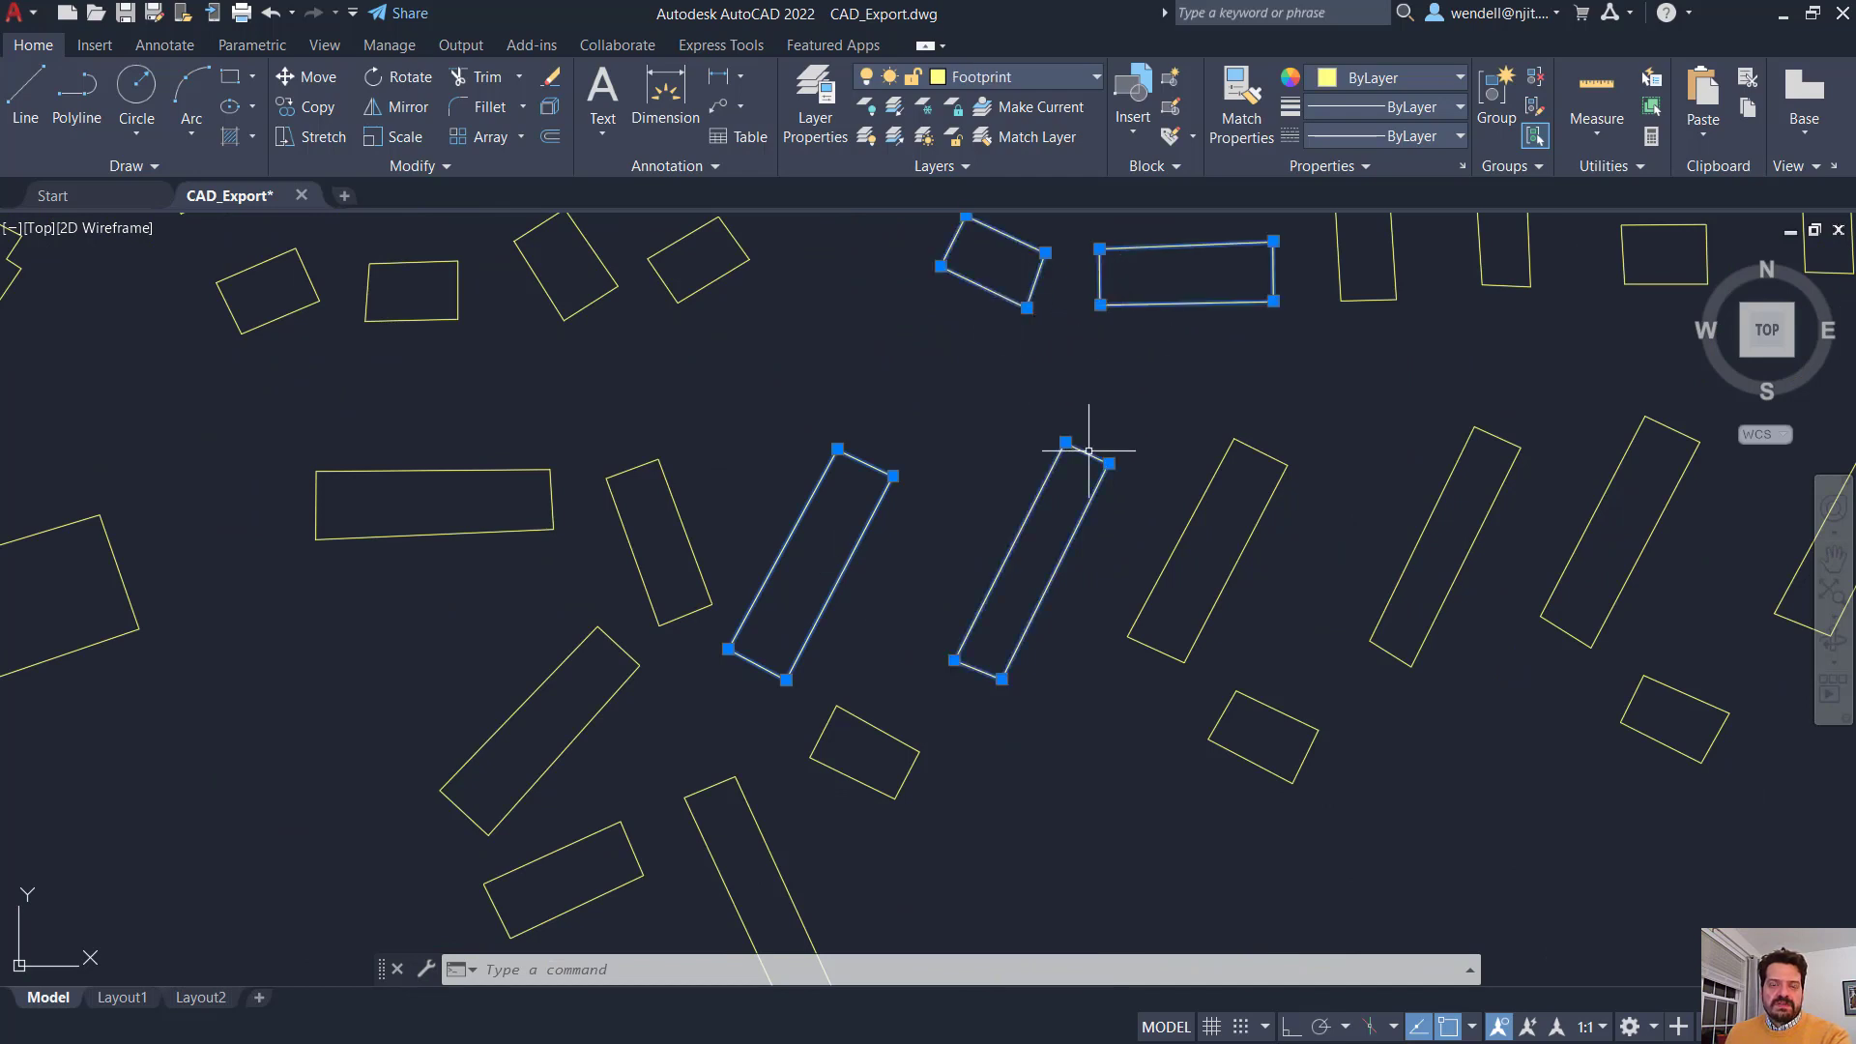
left_click(1244, 443)
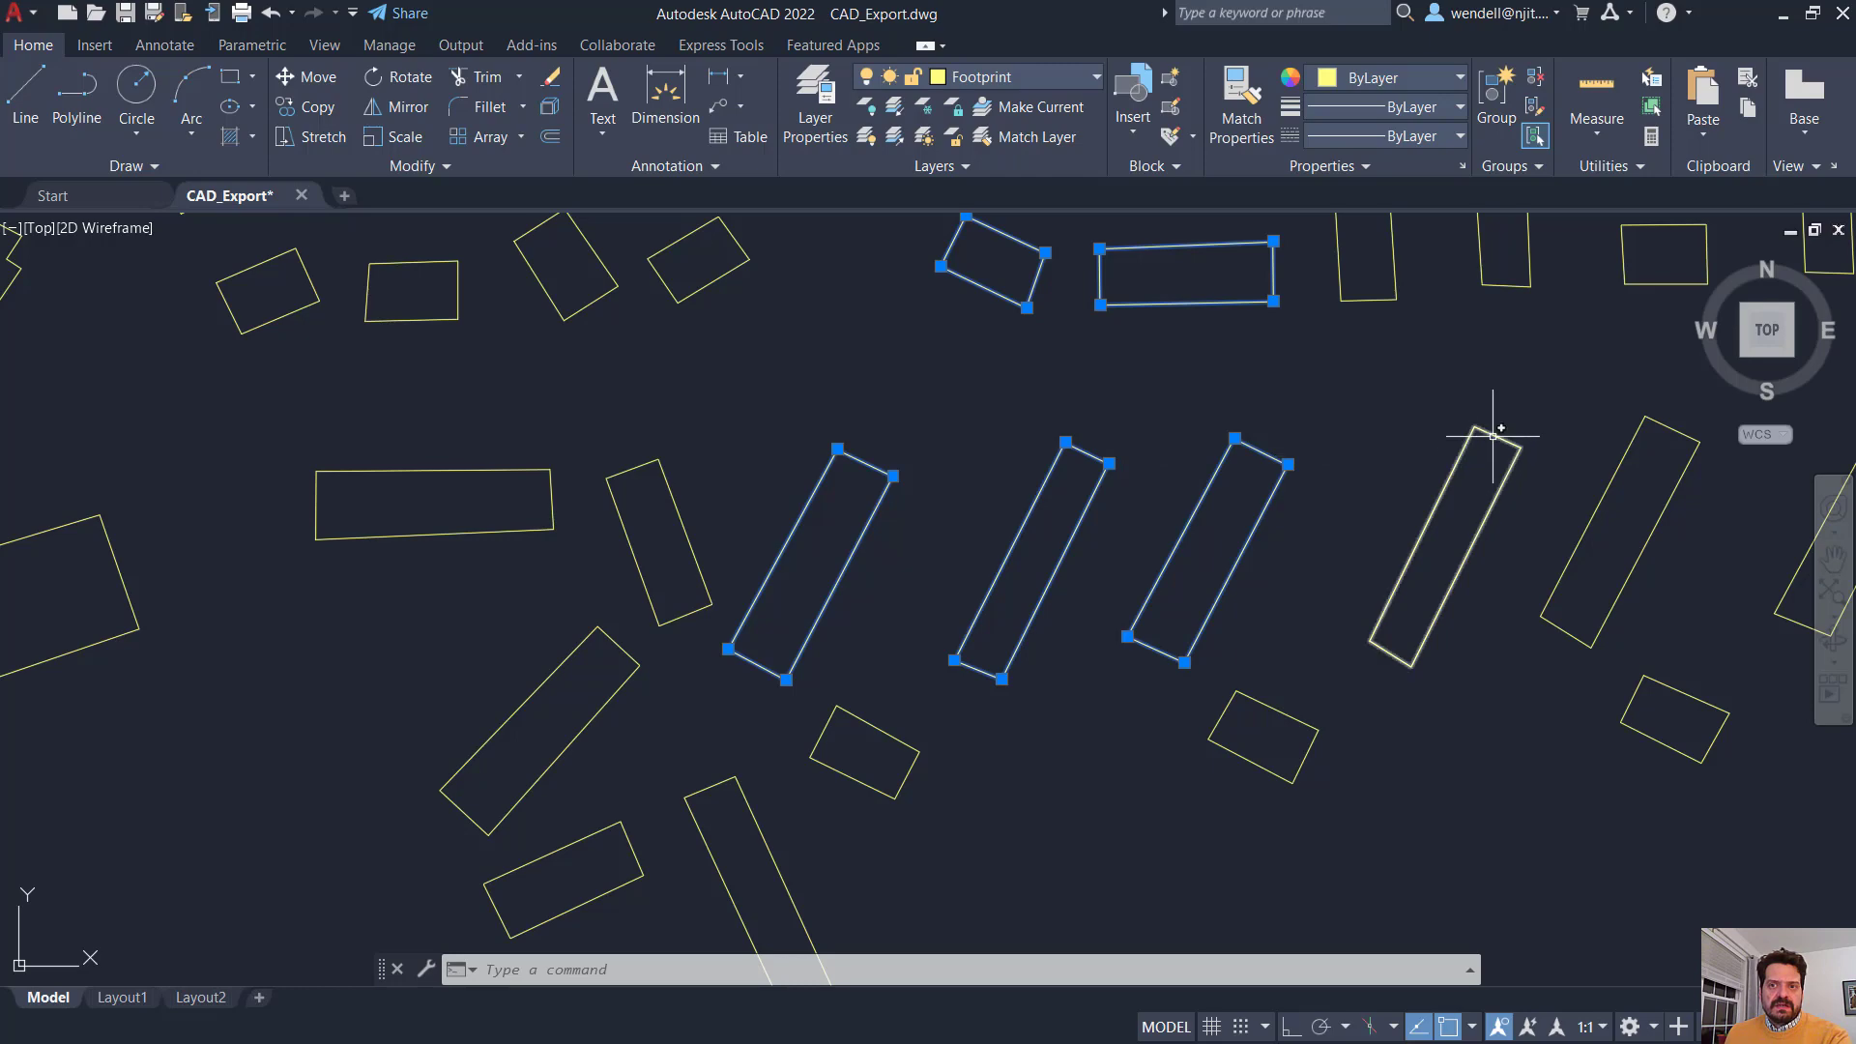
left_click(1493, 435)
scroll(802, 561, "down", 4)
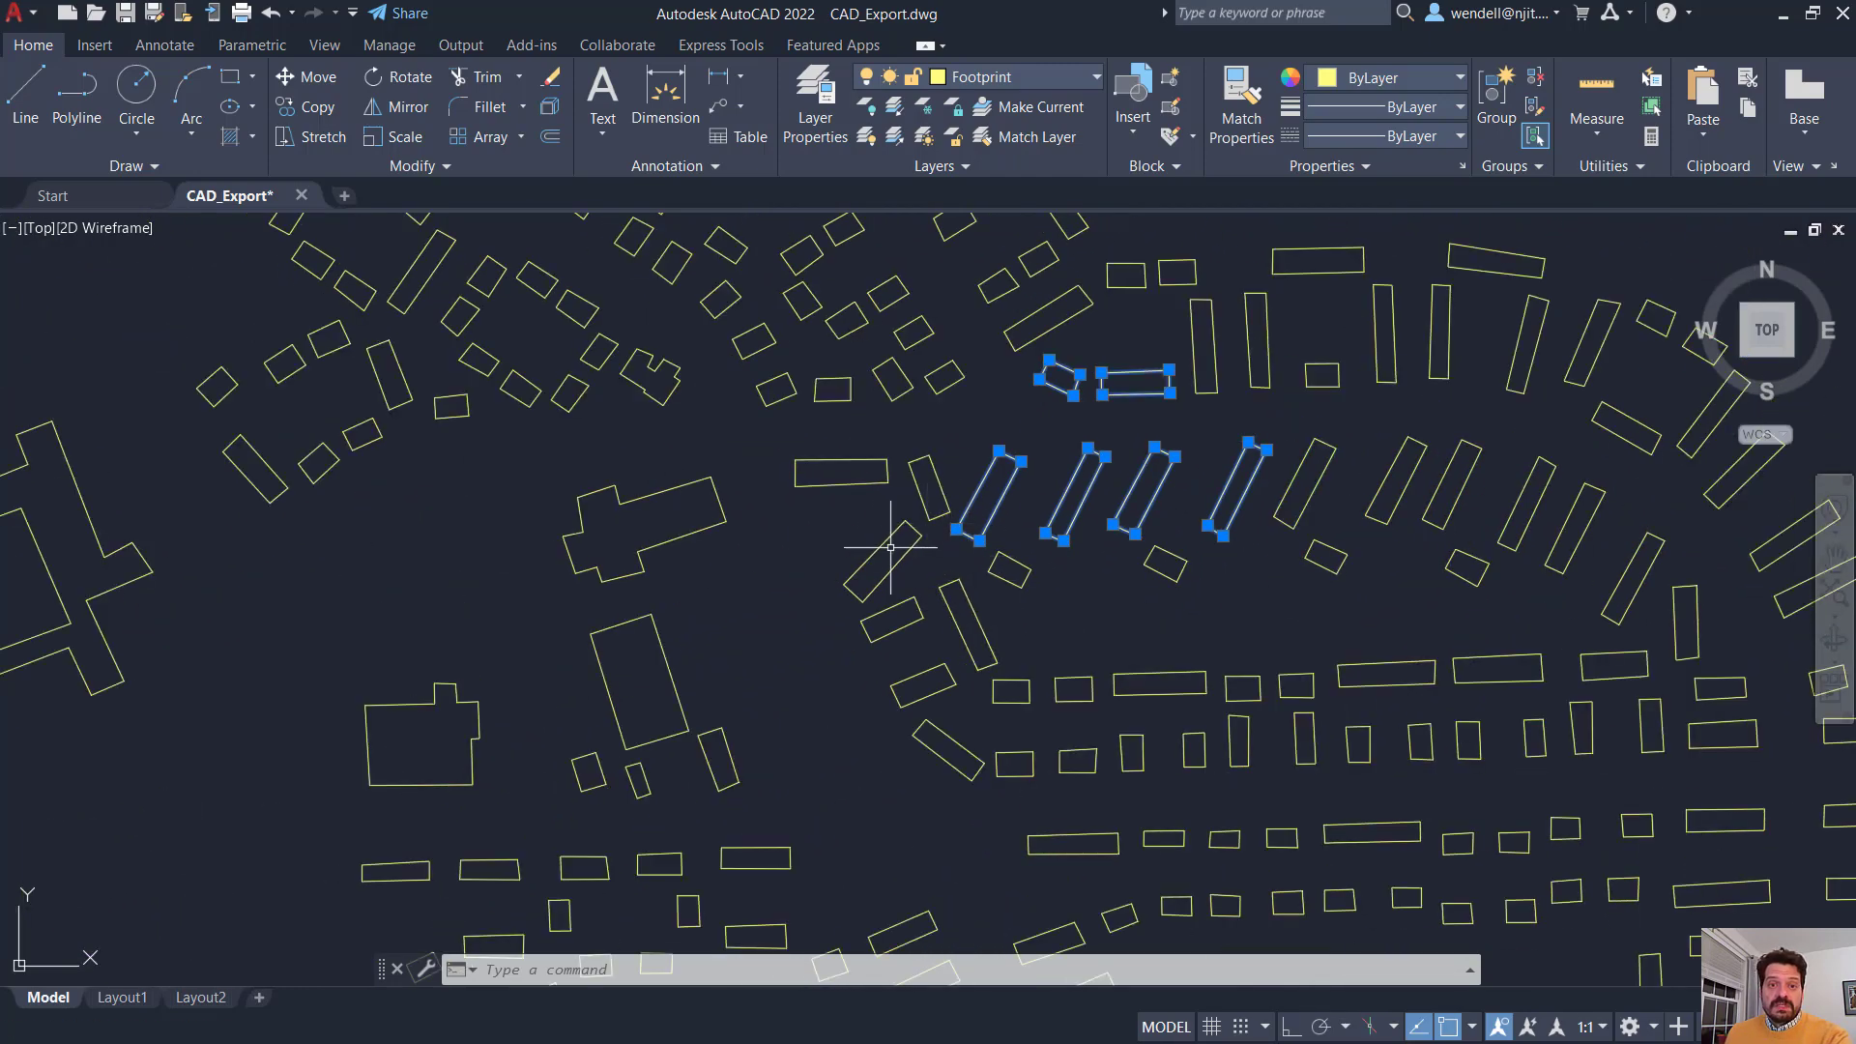
Stretch the lower-left corner of the diagonal footprint west of the slanted row outward, and undo the change
left_click(890, 547)
left_click(845, 584)
left_click(798, 551)
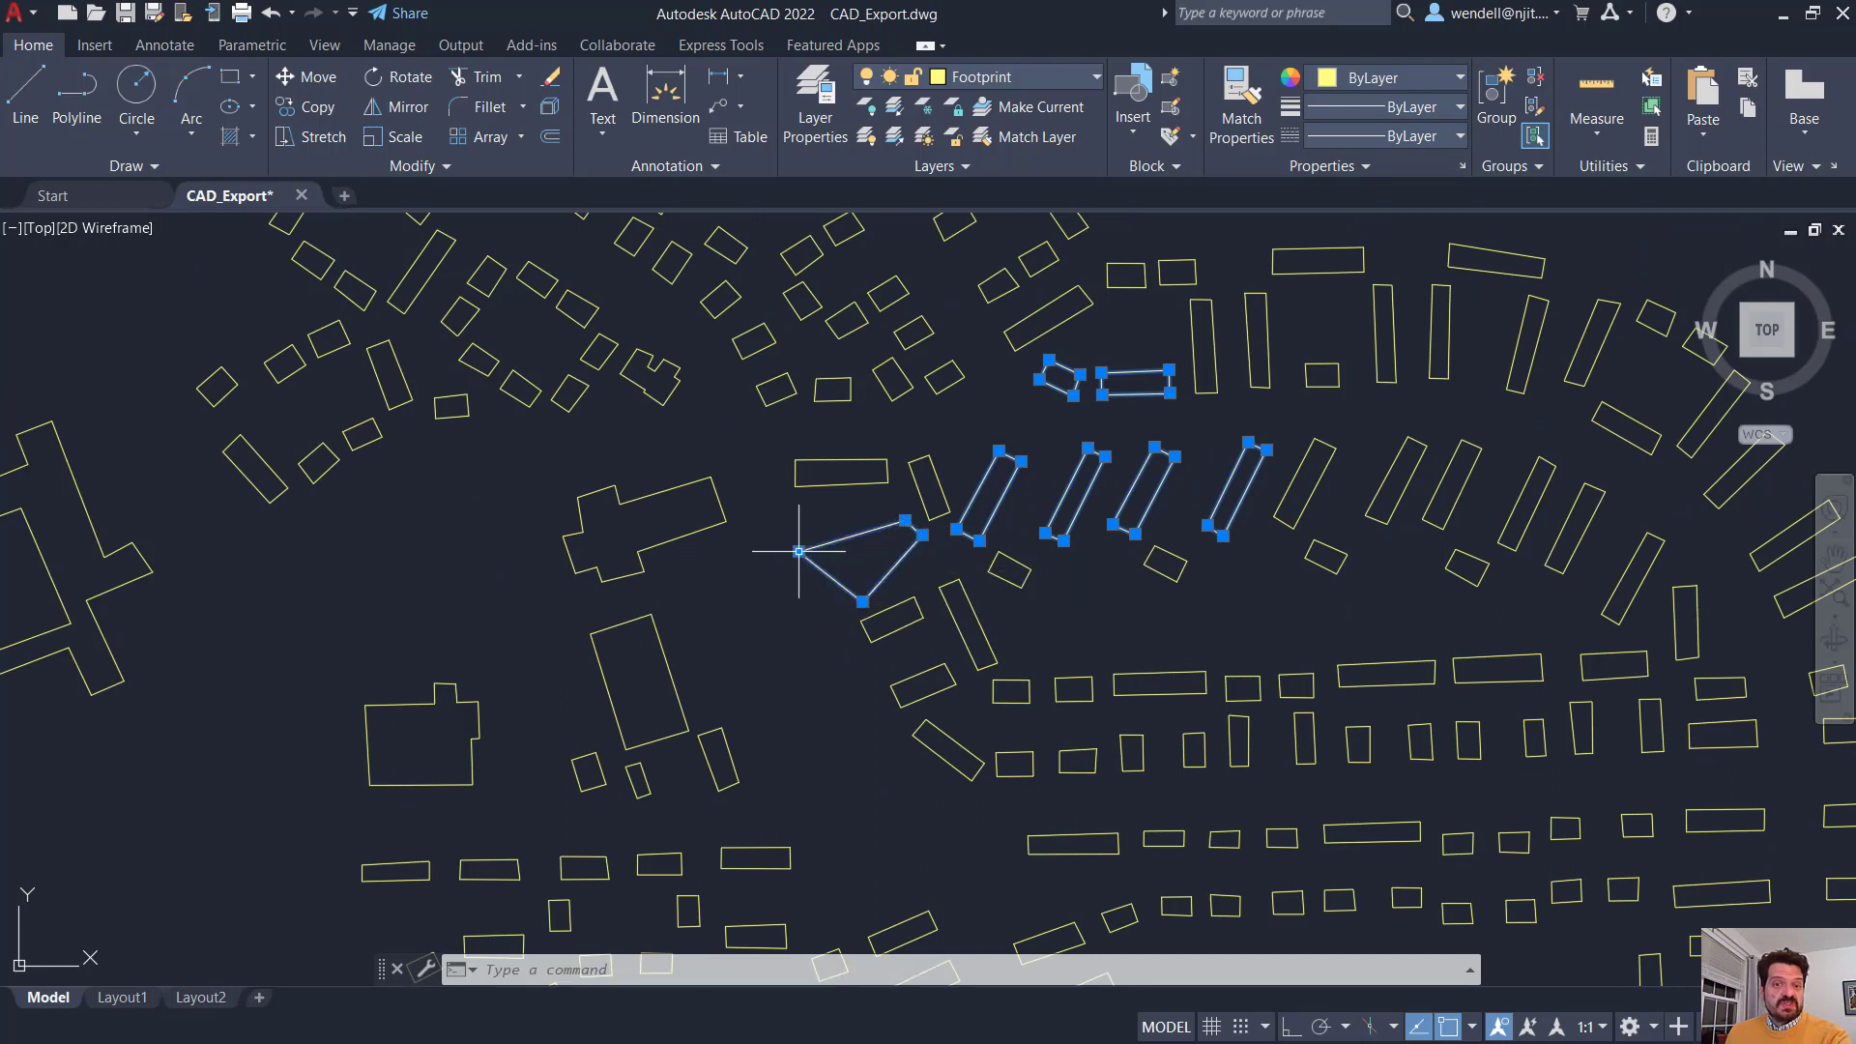
type("u")
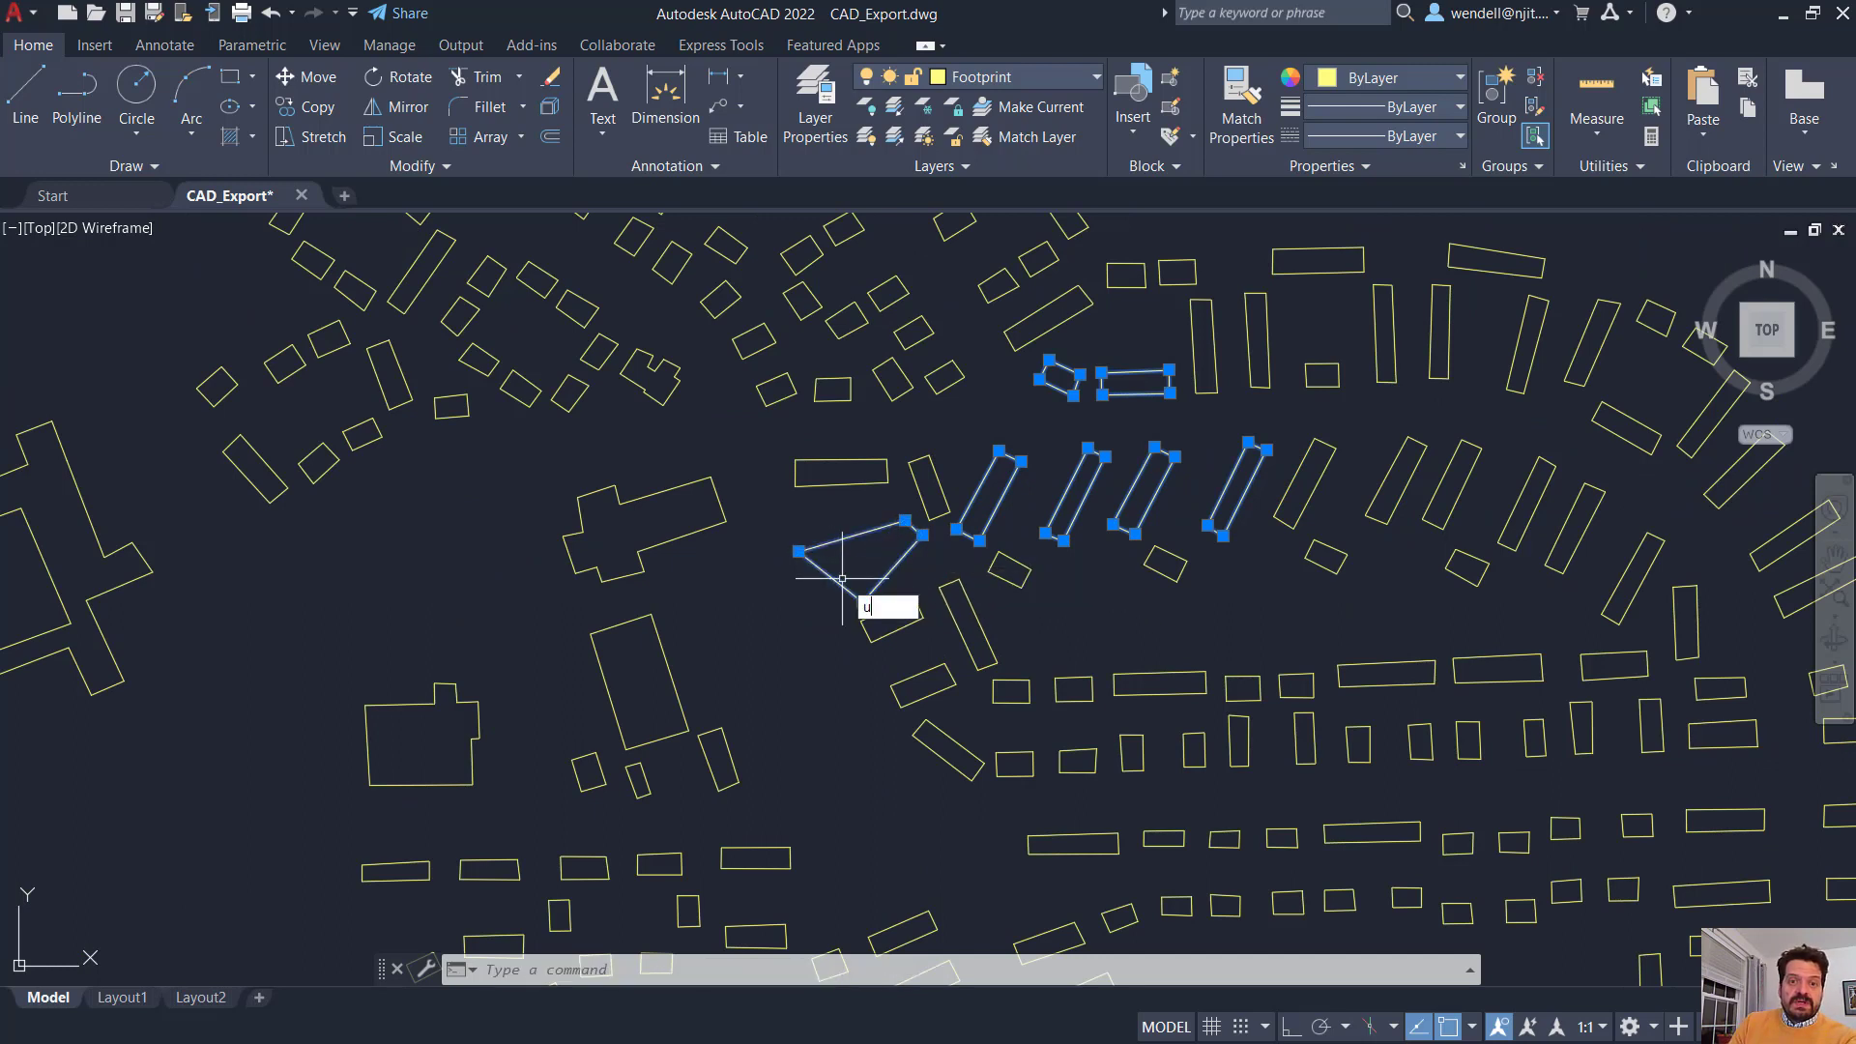
key("Return")
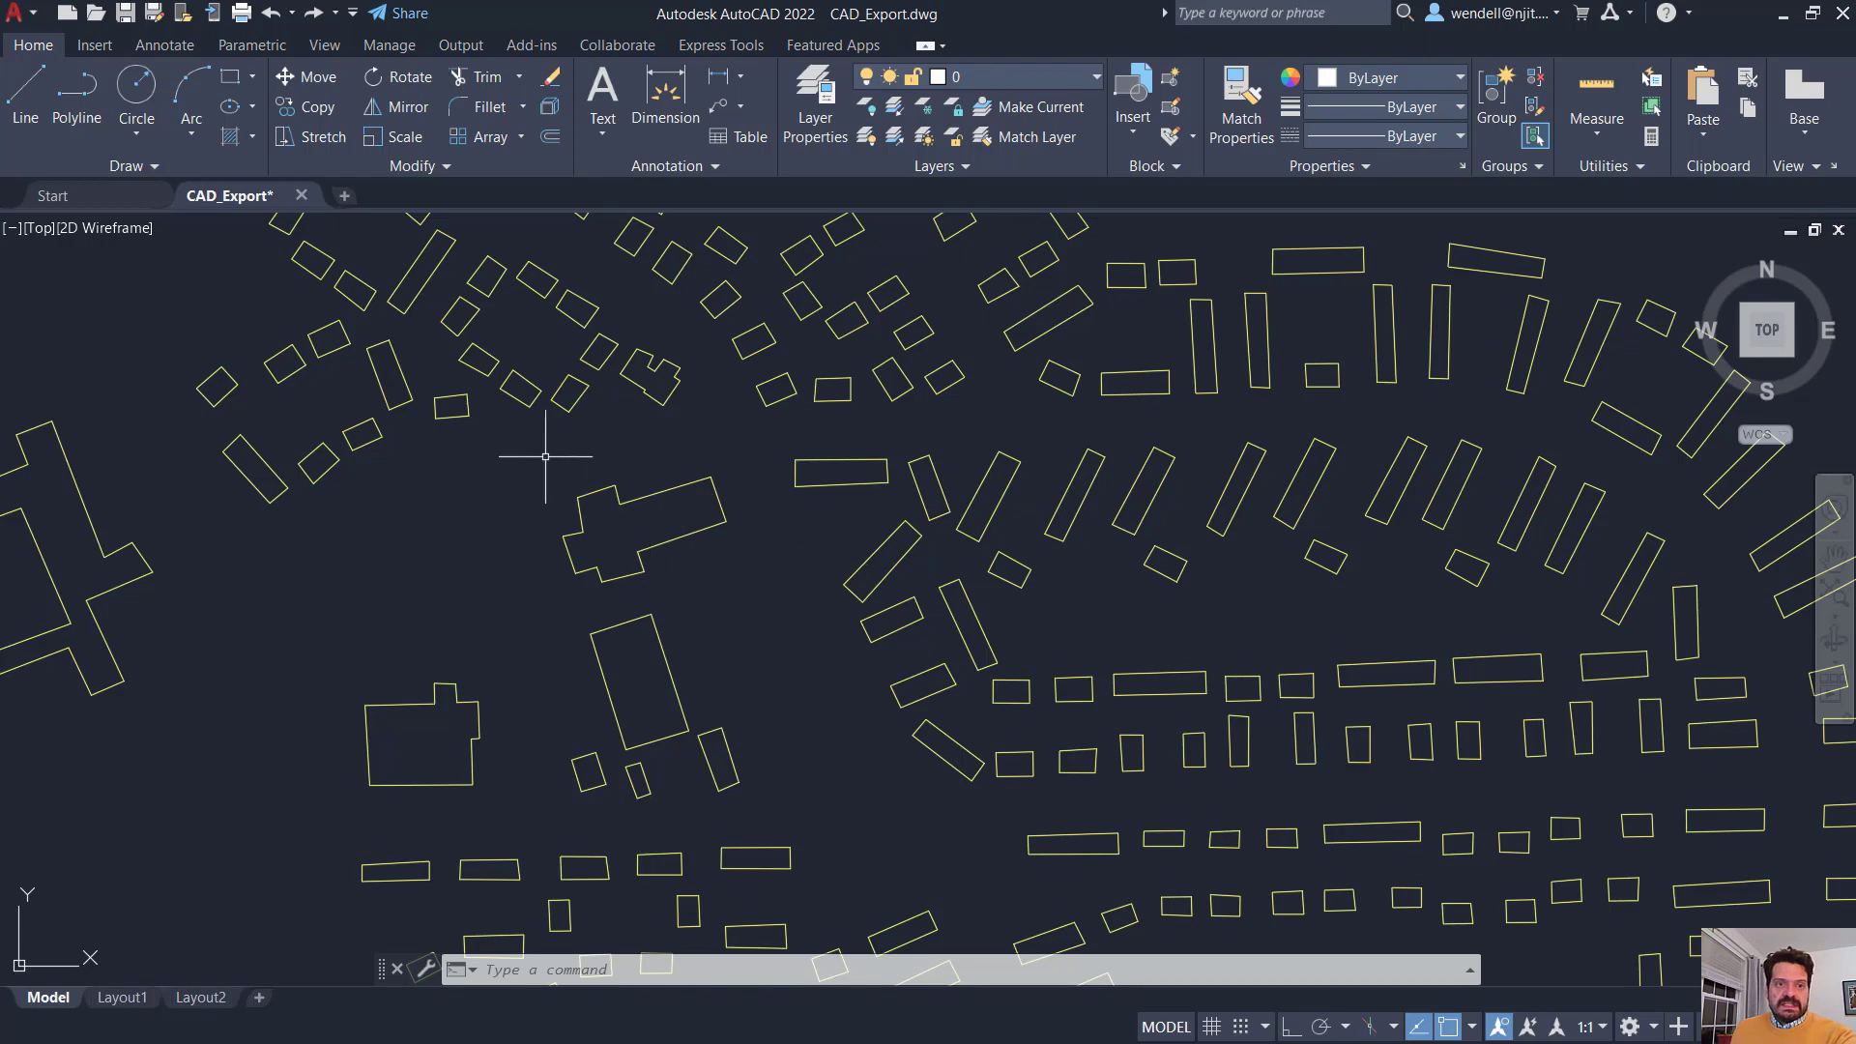
Select five neighbouring building footprints east of the large irregular building, including the horizontal rectangle and the slanted outlines around it
scroll(663, 609, "down", 3)
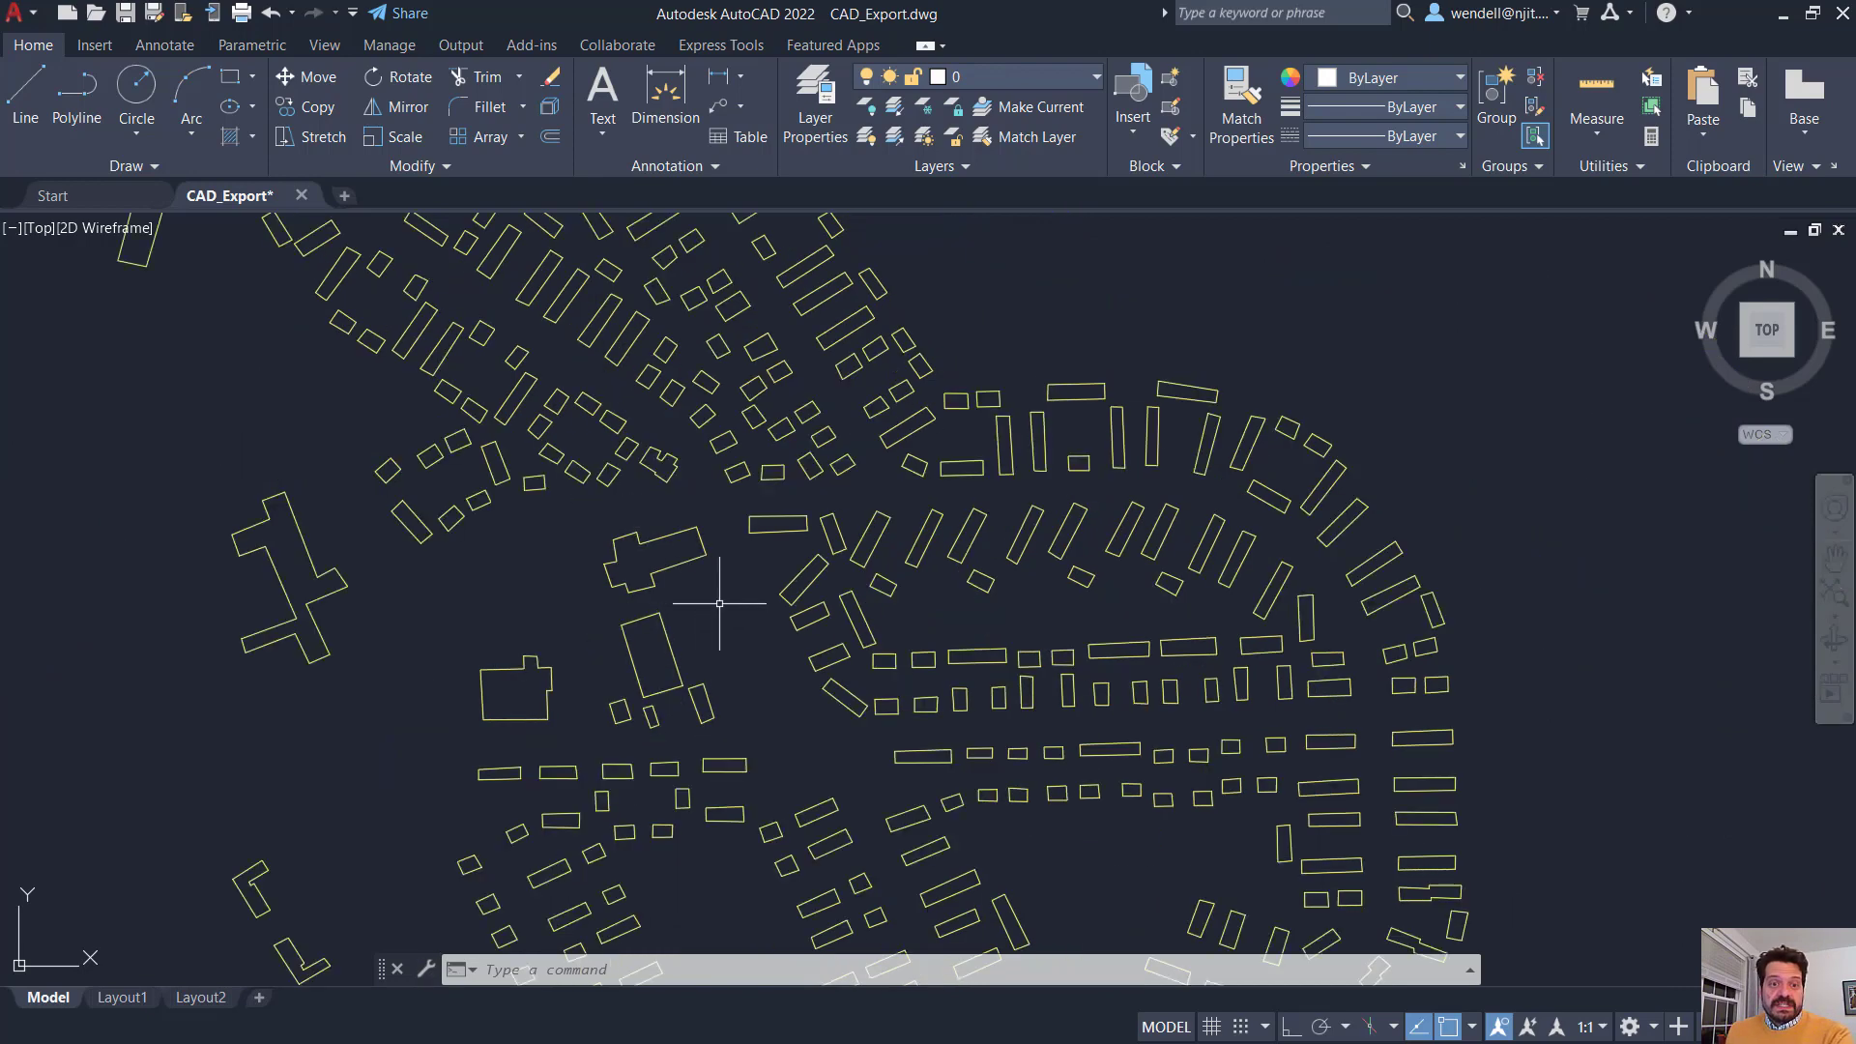
scroll(711, 592, "up", 2)
scroll(657, 561, "up", 3)
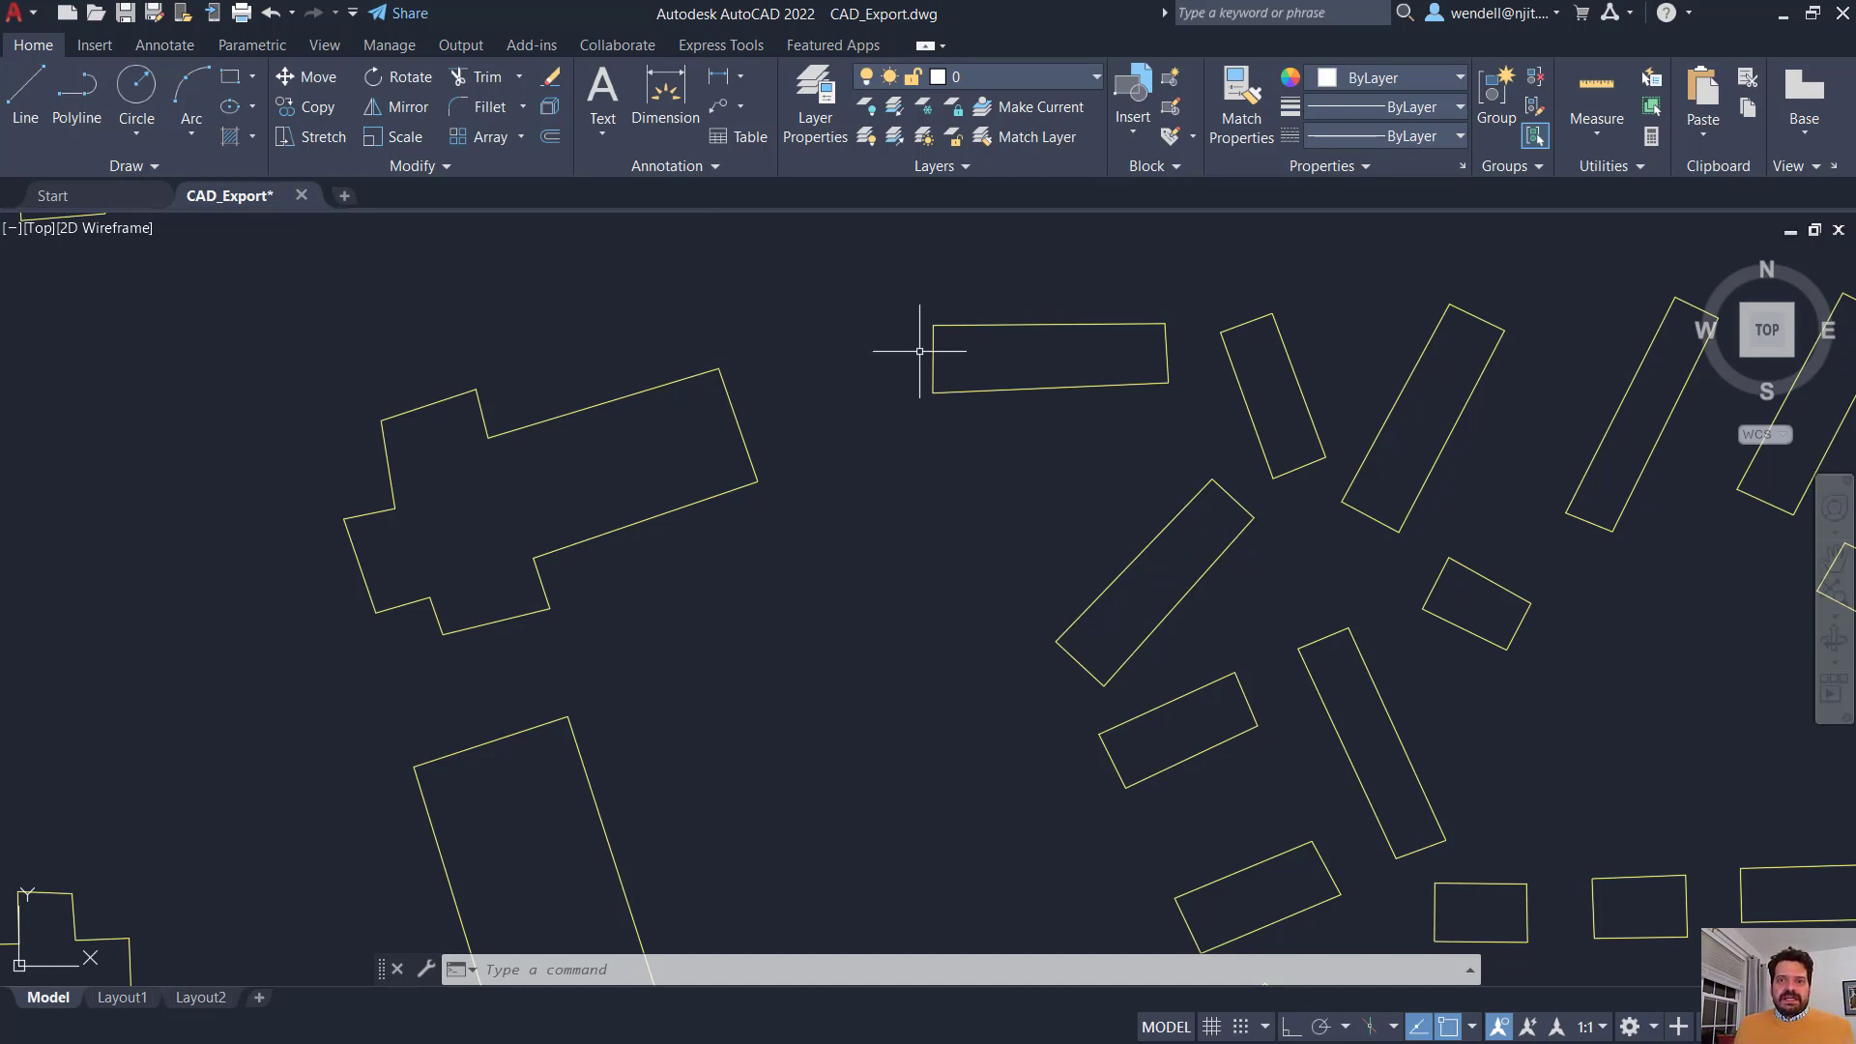
left_click(1245, 394)
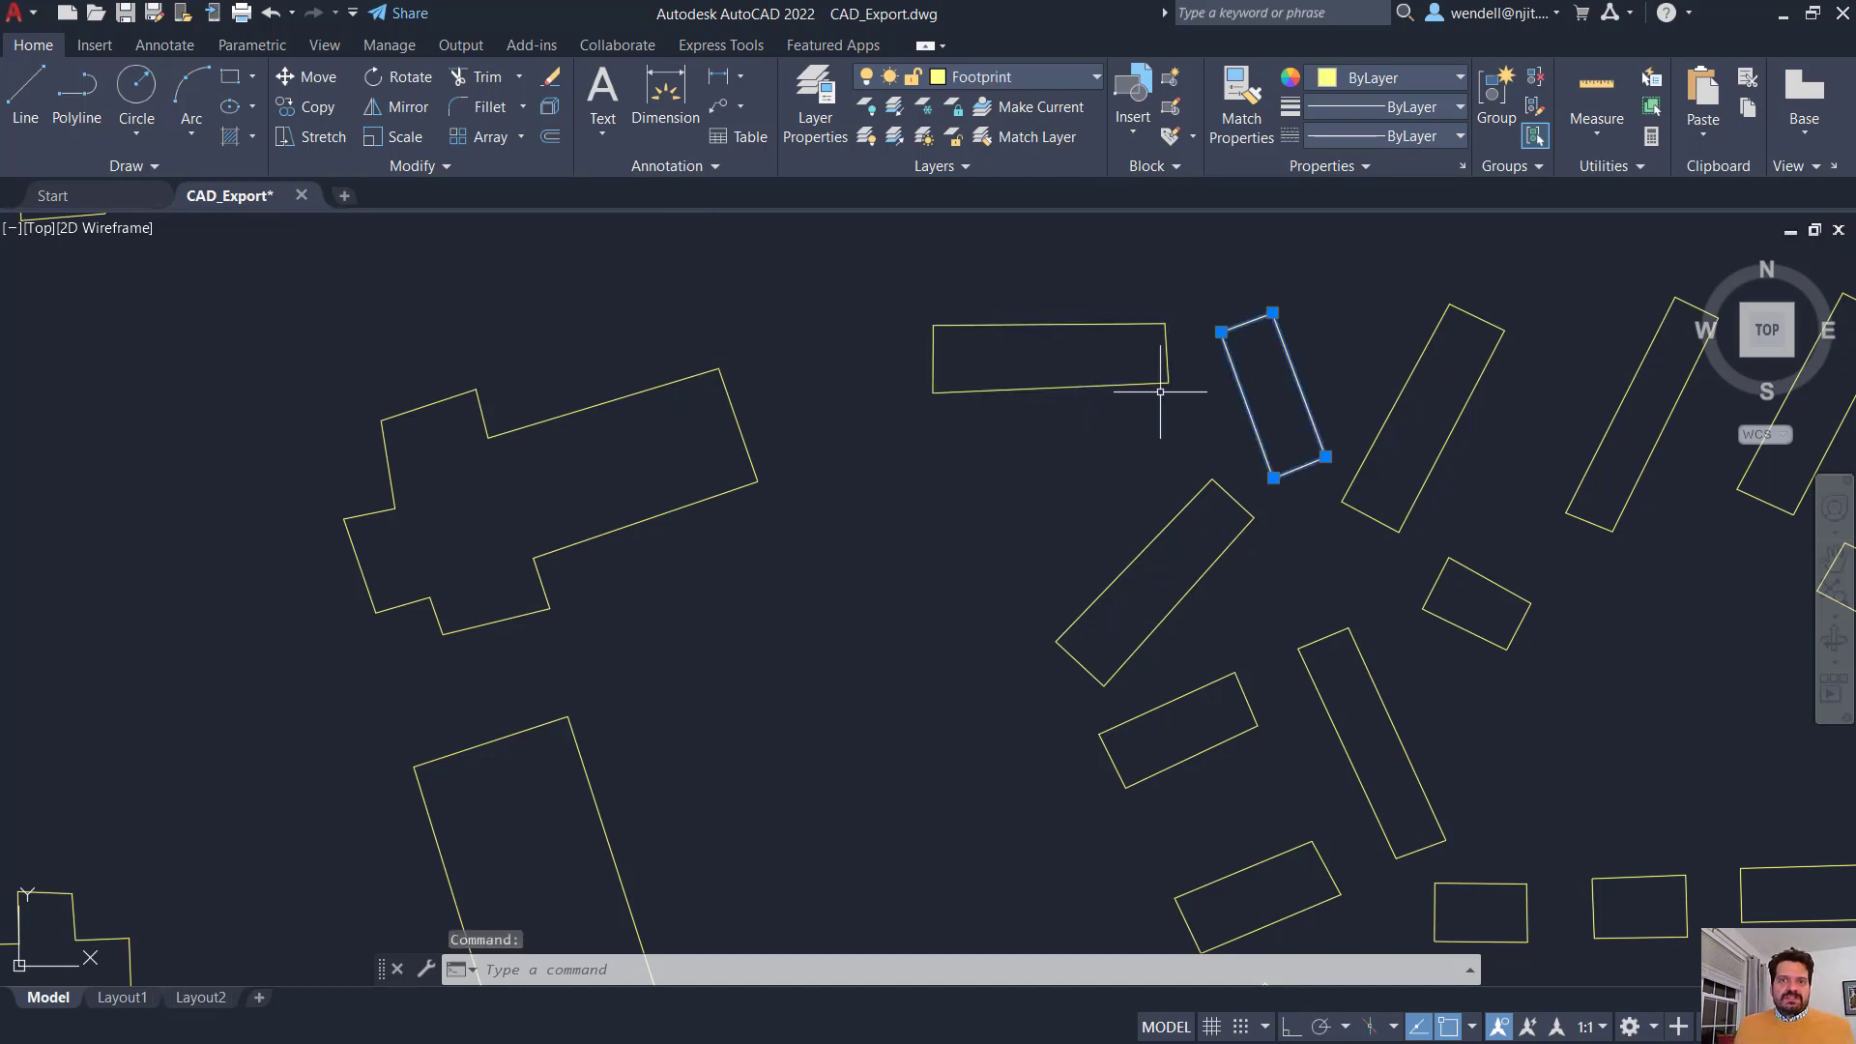
left_click(1143, 385)
left_click(1121, 368)
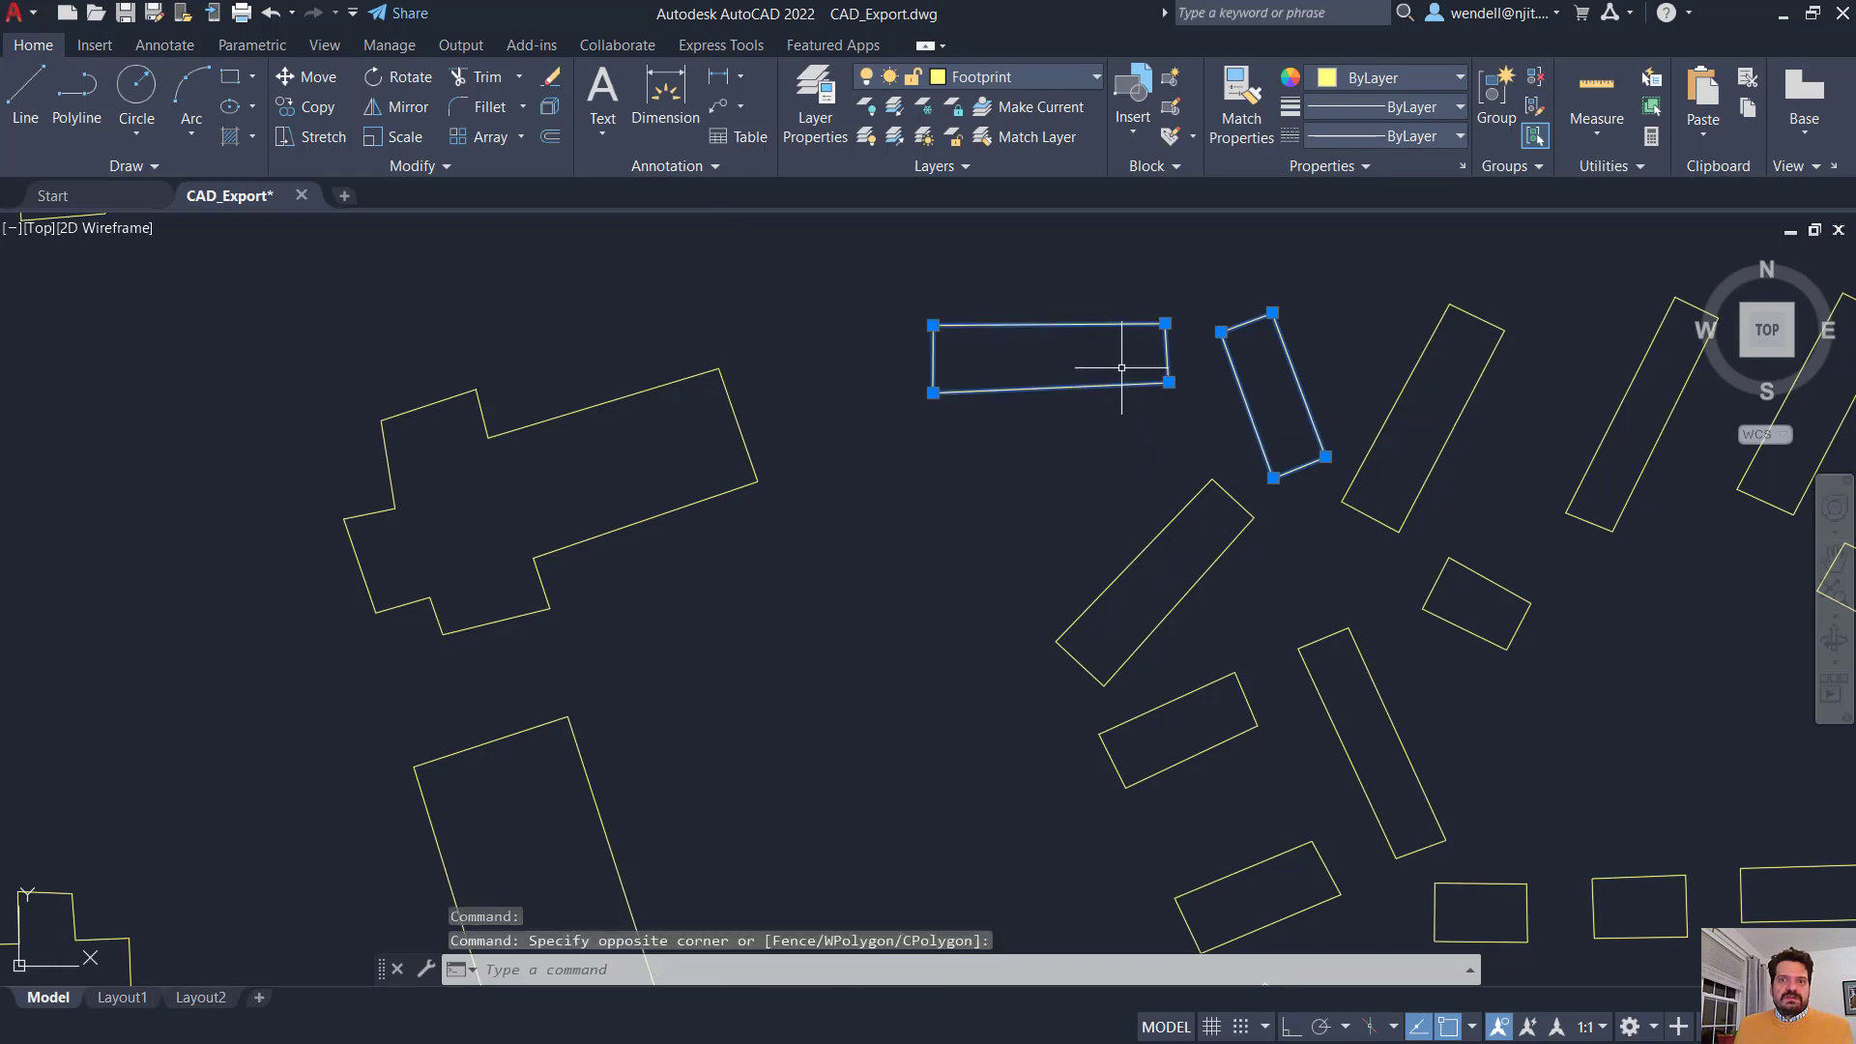
left_click(1201, 504)
left_click(1346, 505)
left_click(1332, 638)
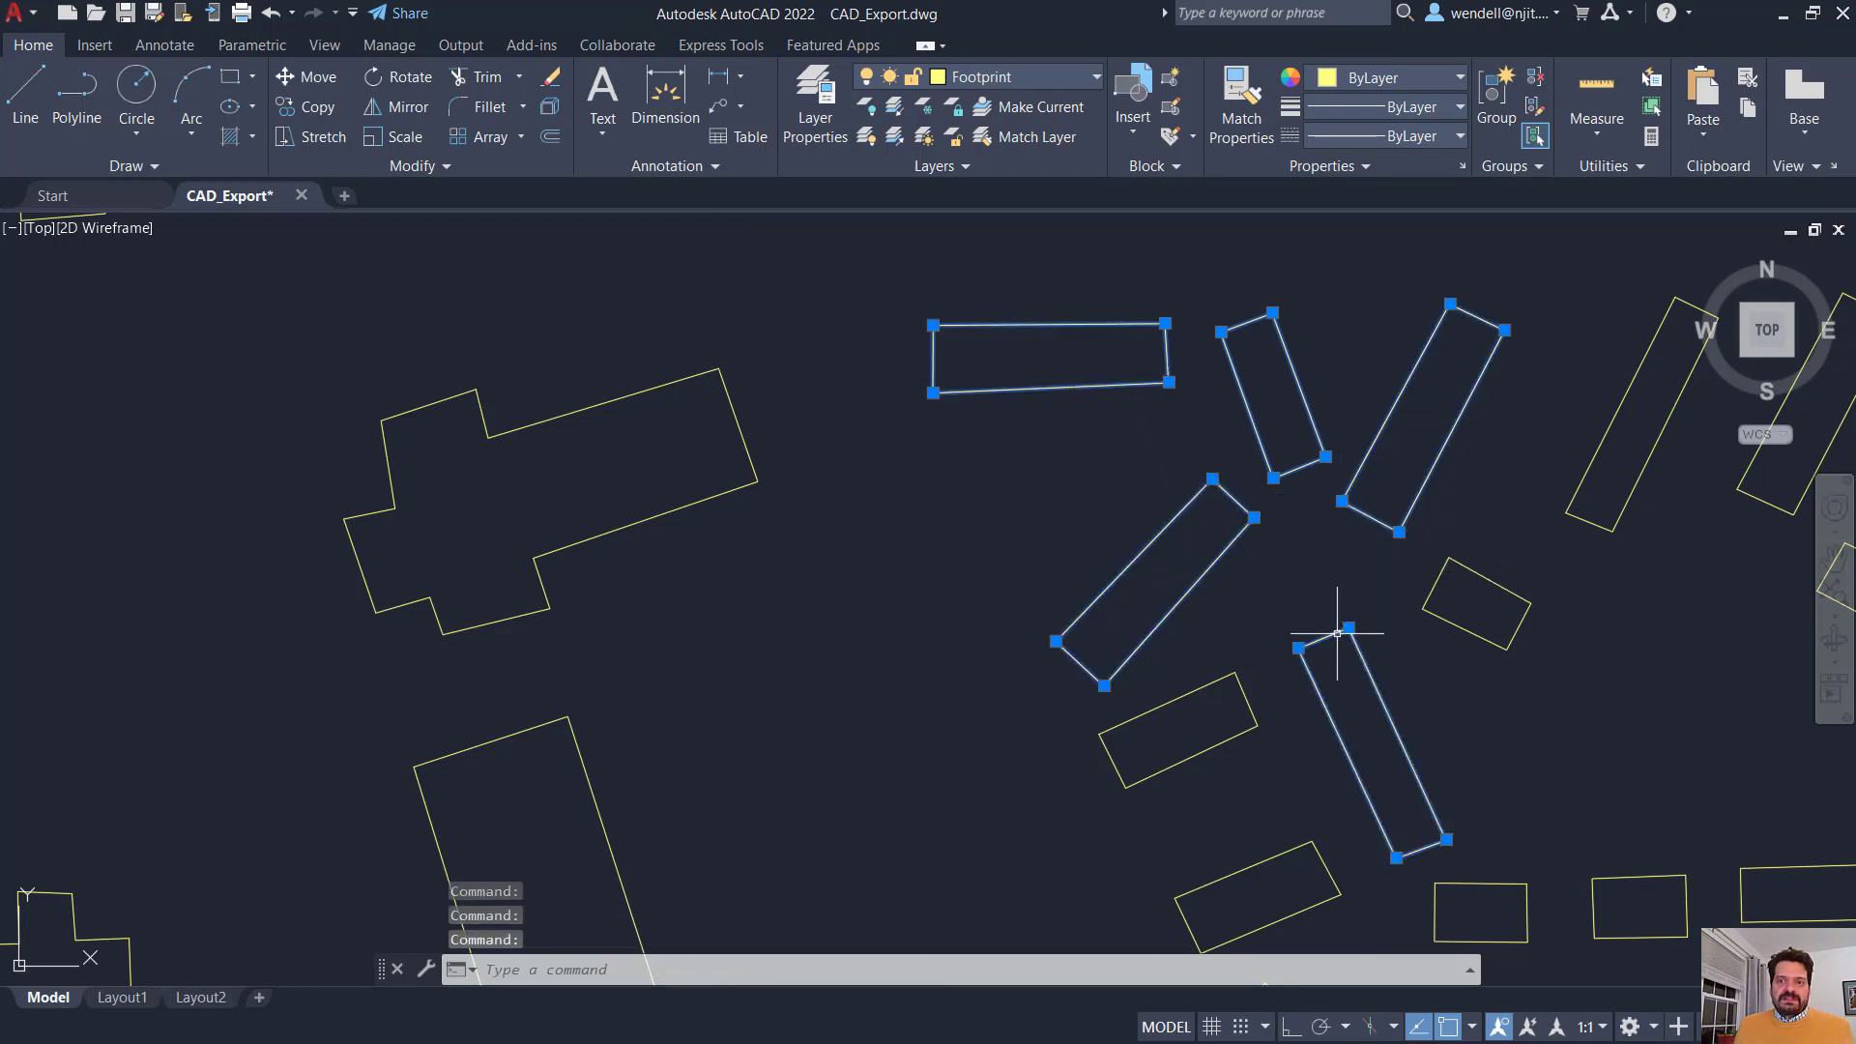
Add the slanted footprint at the eastern end of the current selection, and clear the whole selection
left_click(1604, 523)
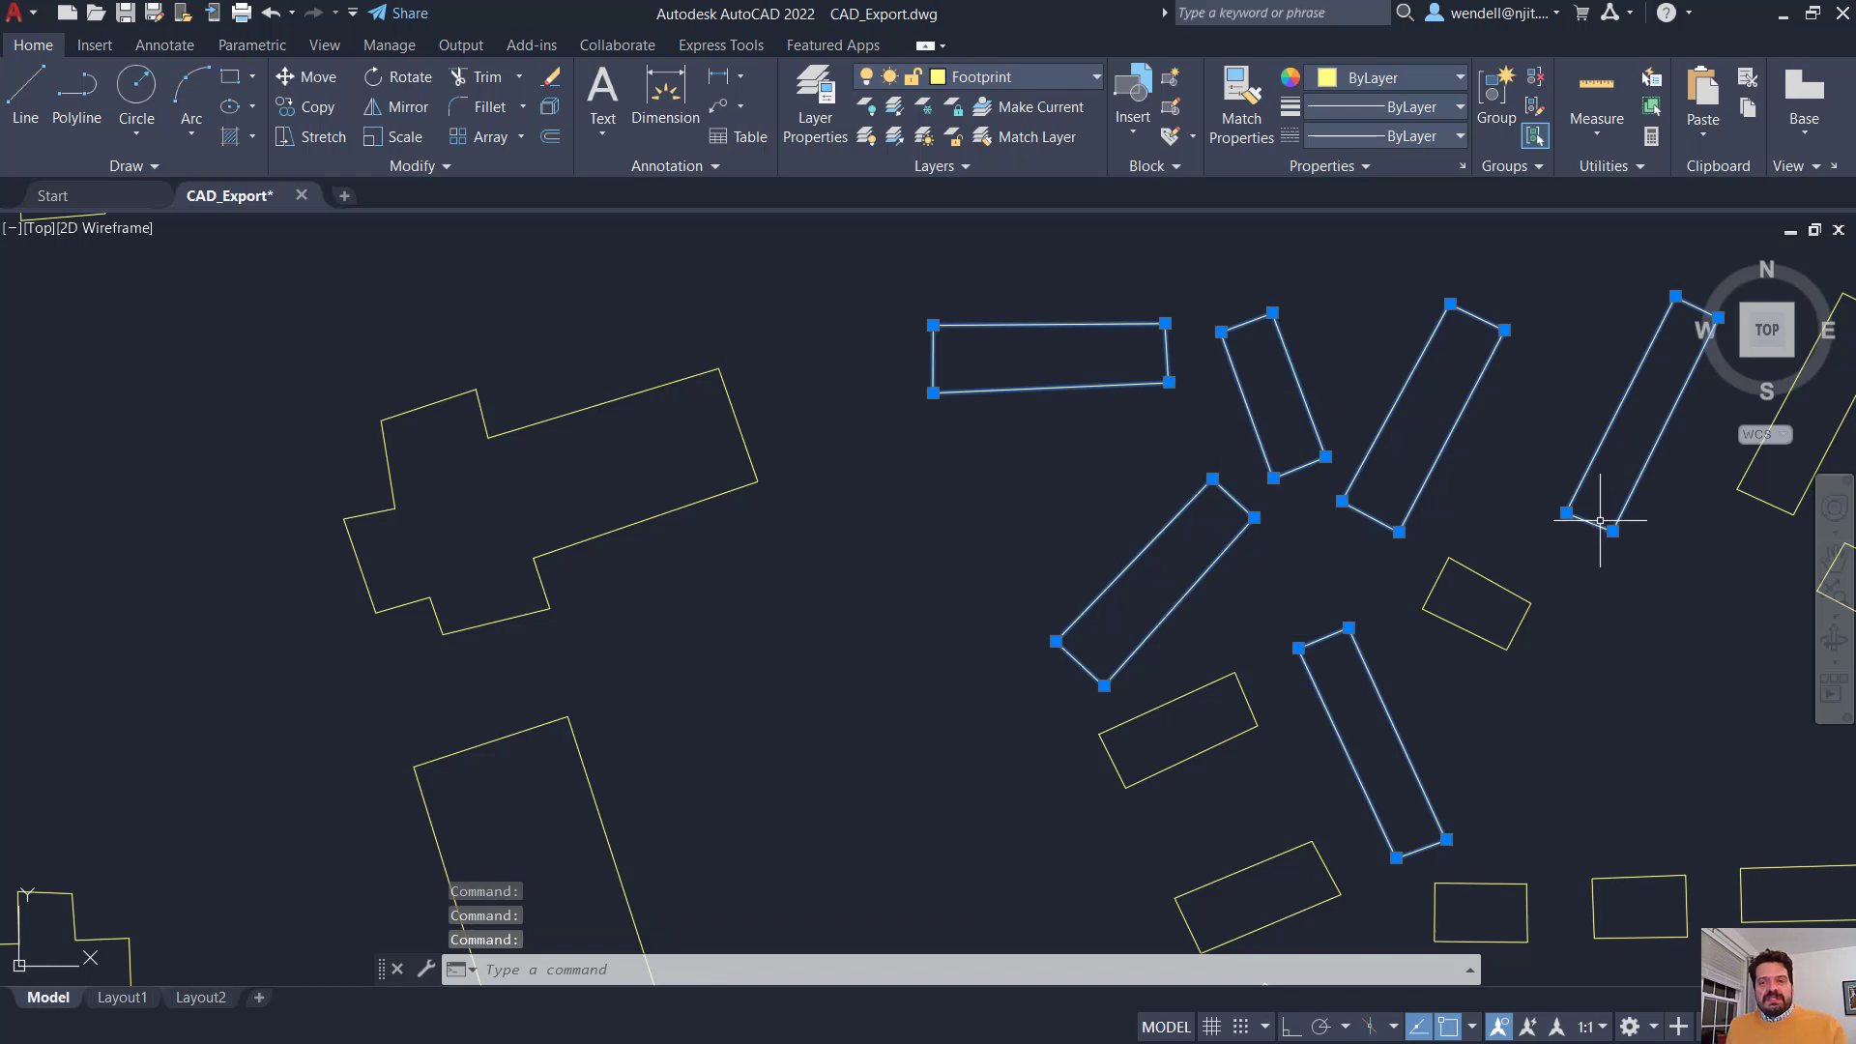
key("Escape")
Select the row of five parallel slanted building footprints east of the fan-shaped cluster together with one crossing selection
mouse_move(1607, 518)
left_mouse_down()
mouse_move(1431, 477)
mouse_move(1028, 539)
left_mouse_up()
left_click_drag(1595, 497, 1247, 534)
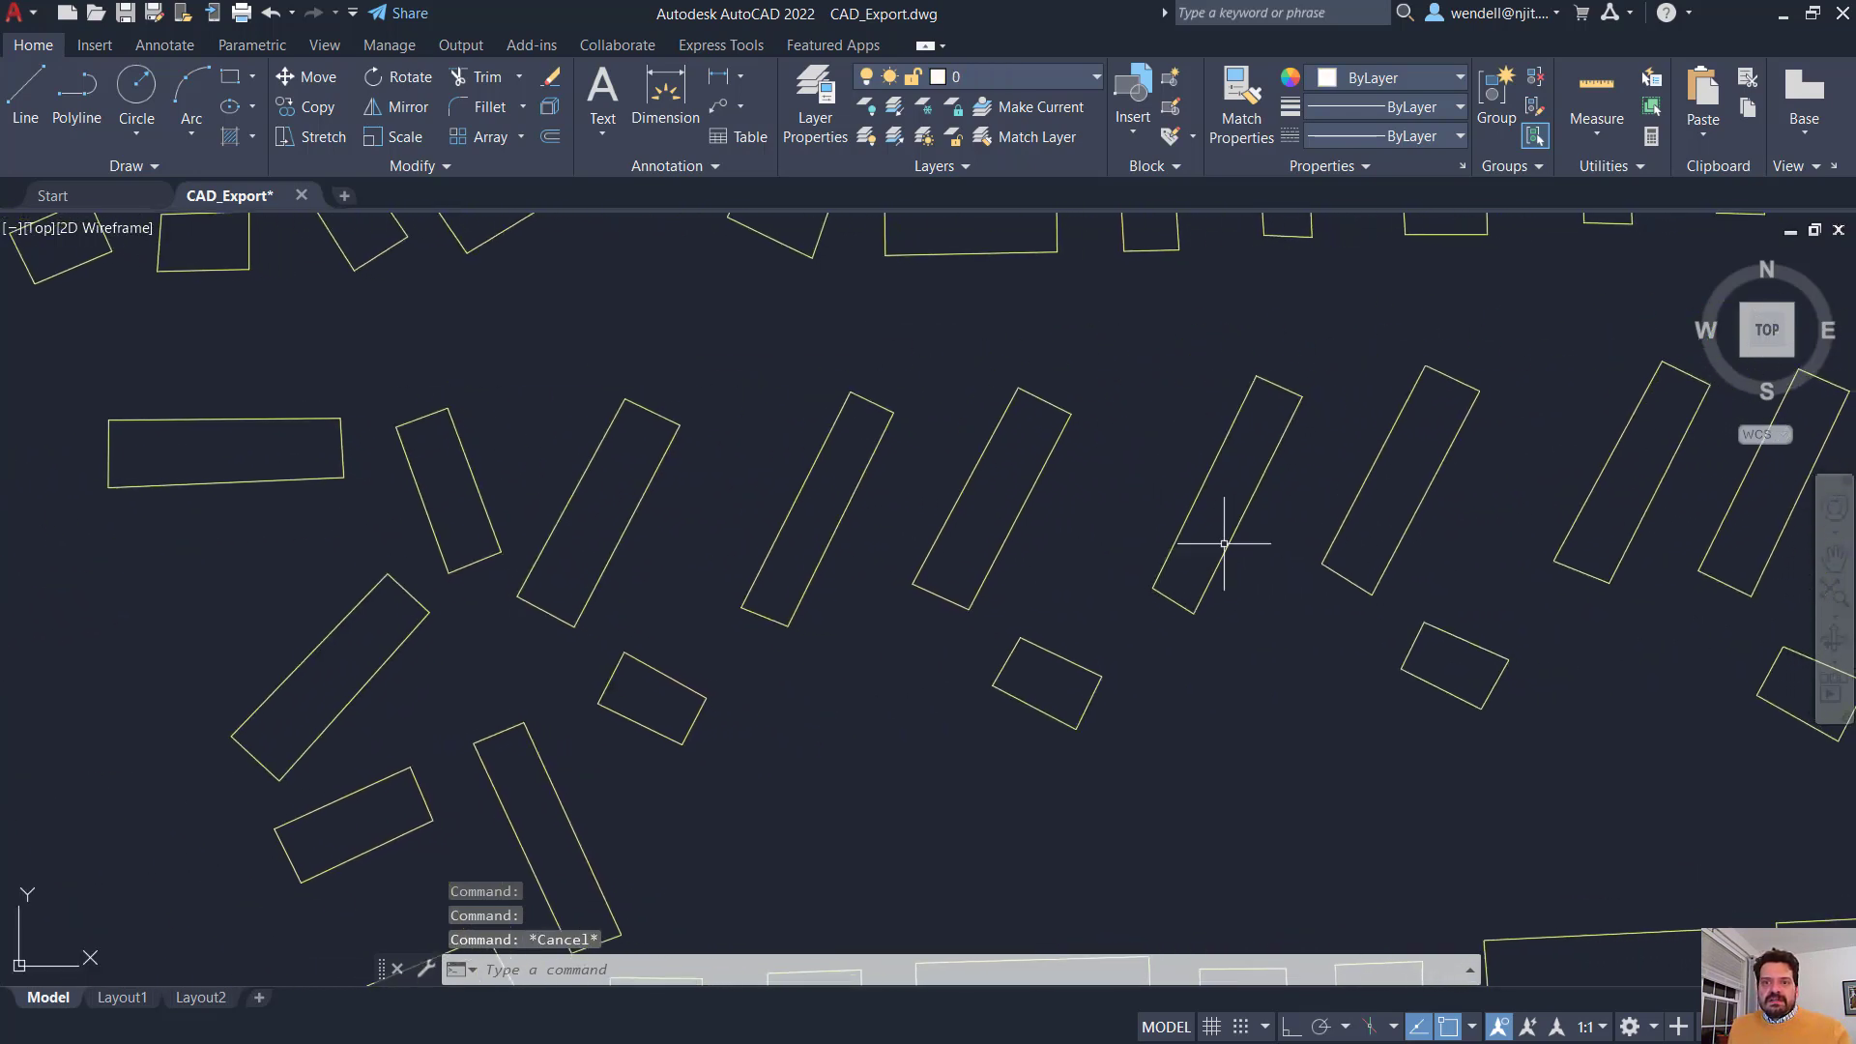
left_click(1479, 489)
left_click(600, 416)
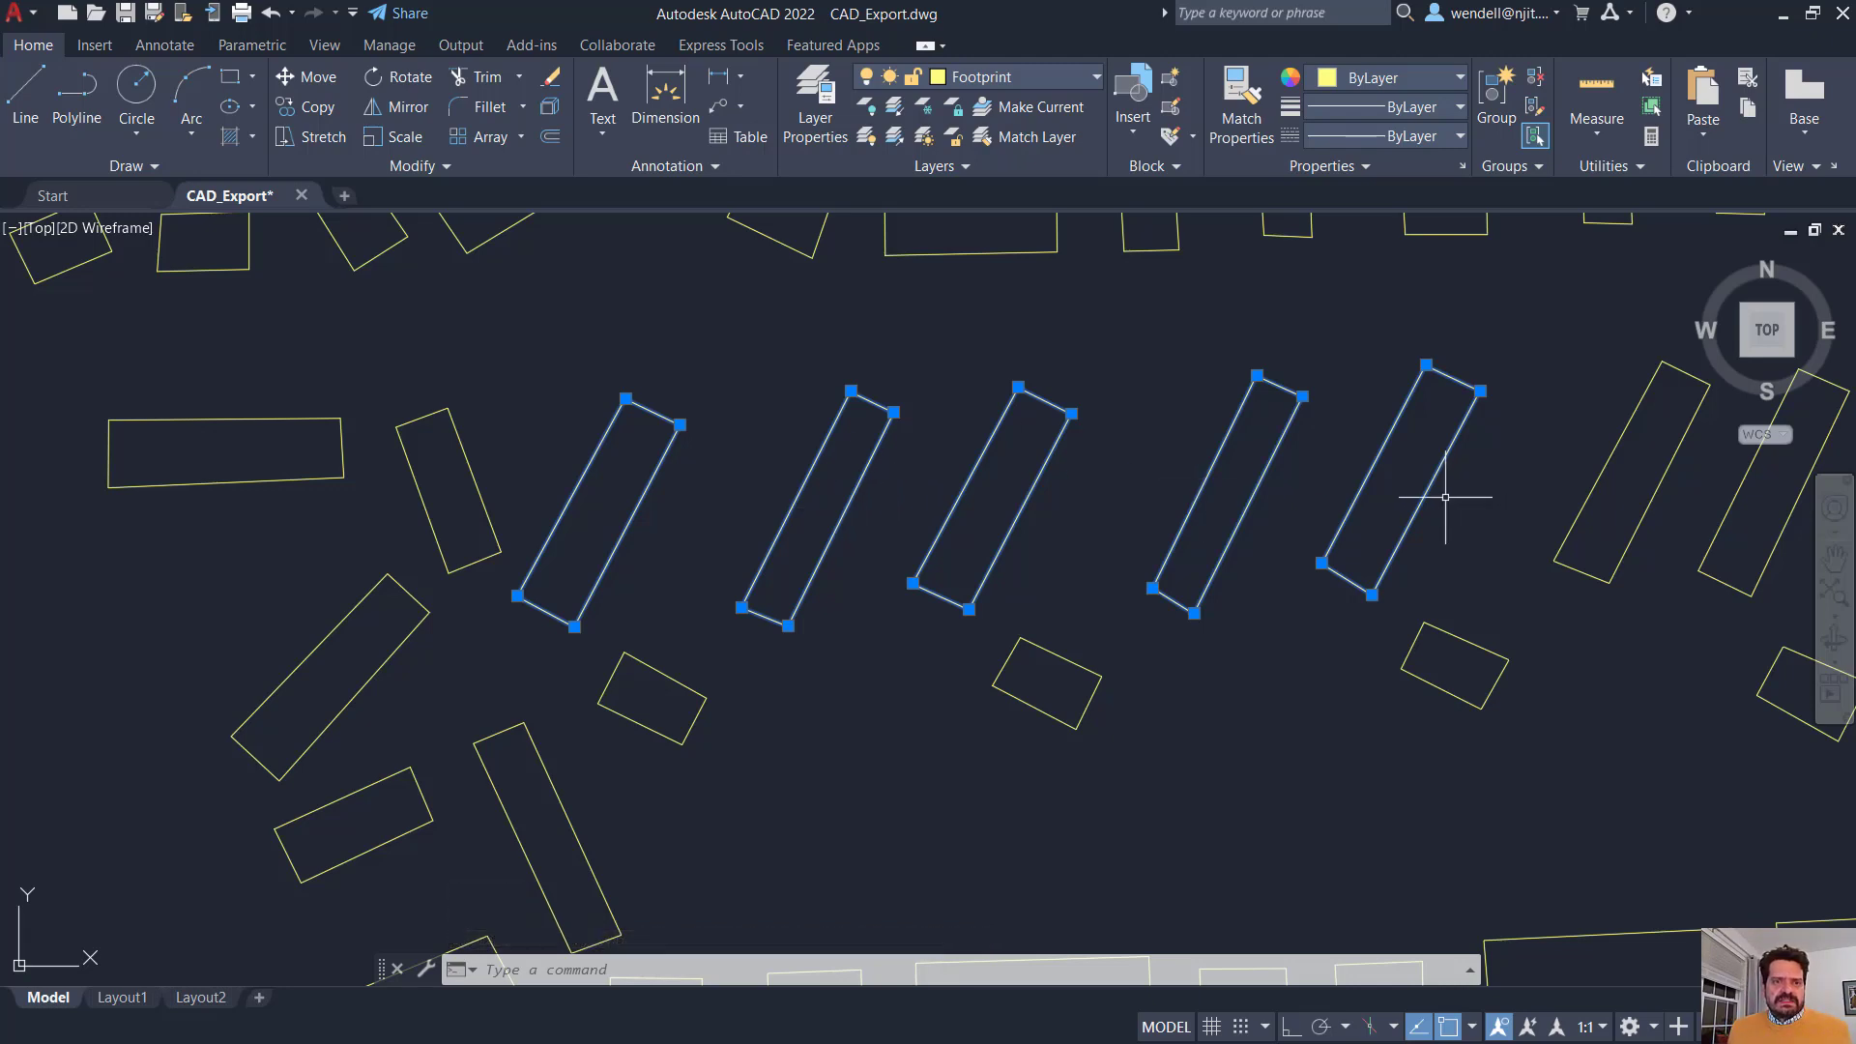
mouse_move(1421, 499)
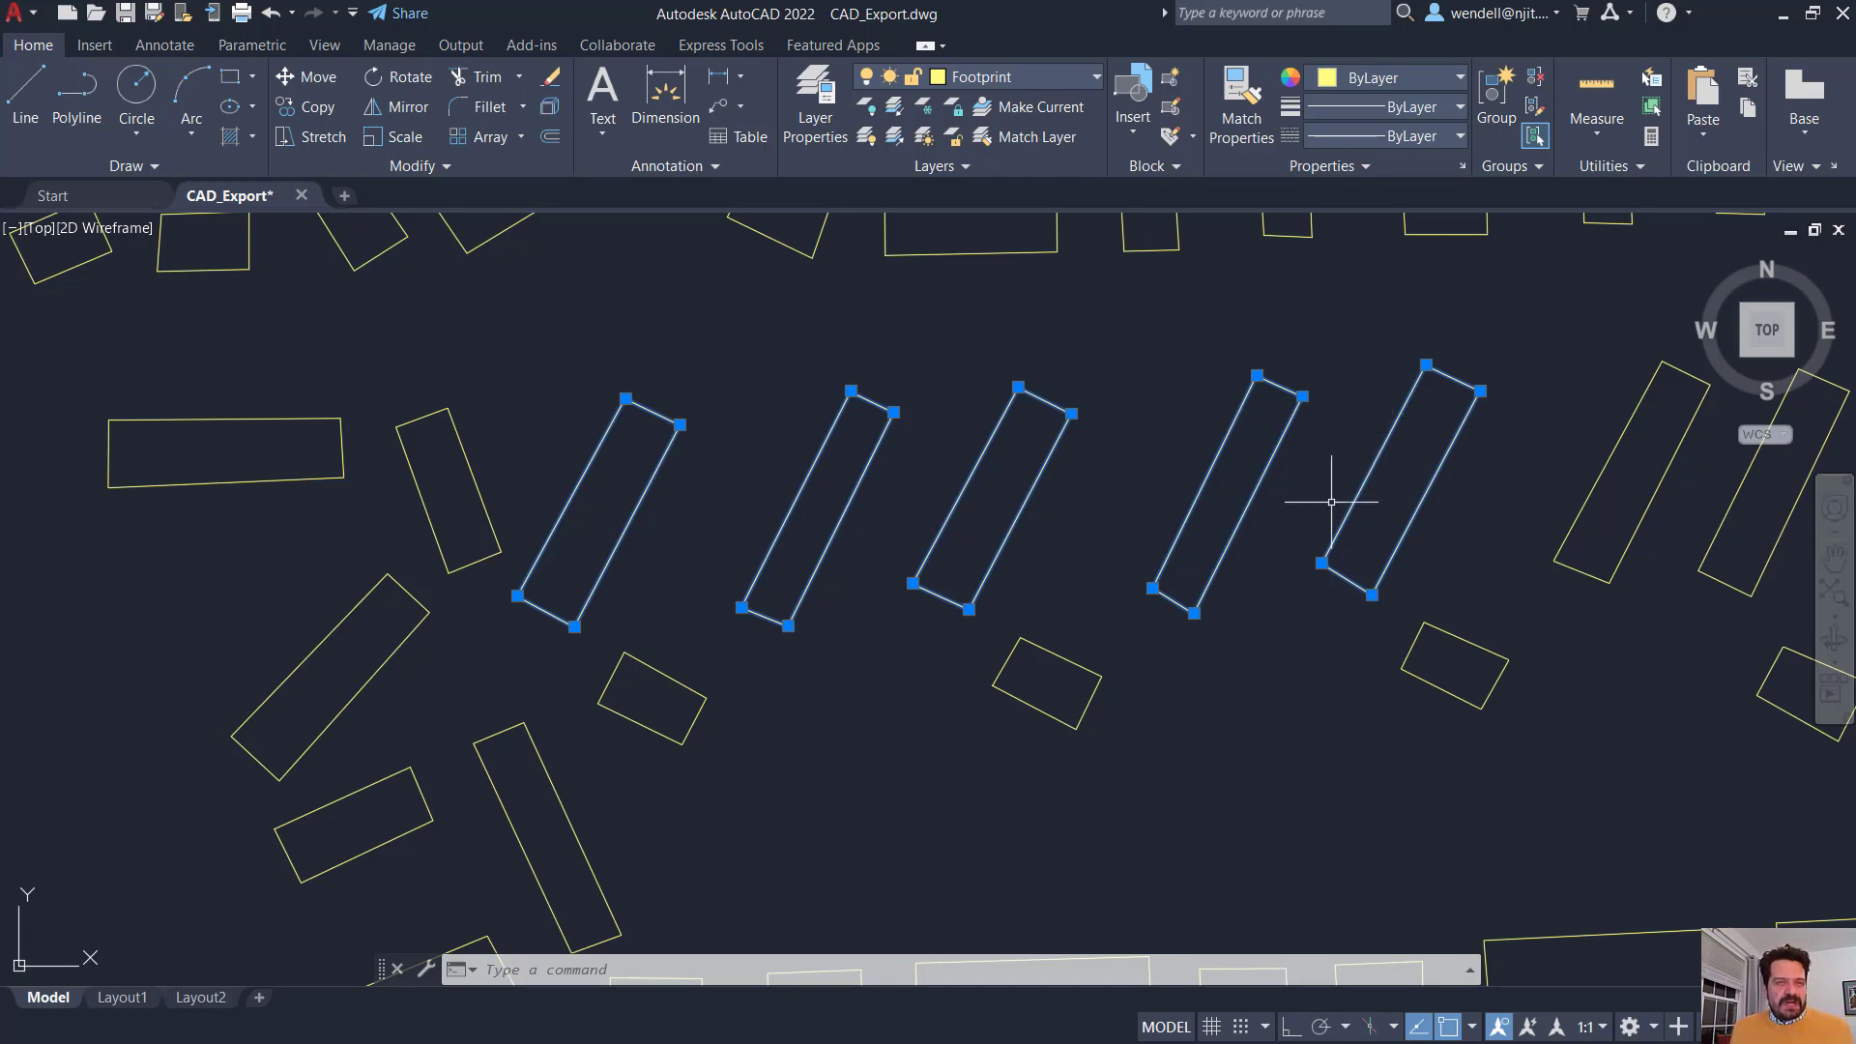
Bring the whole site's building footprints into view and deselect the five slanted outlines
scroll(1331, 502, "down", 5)
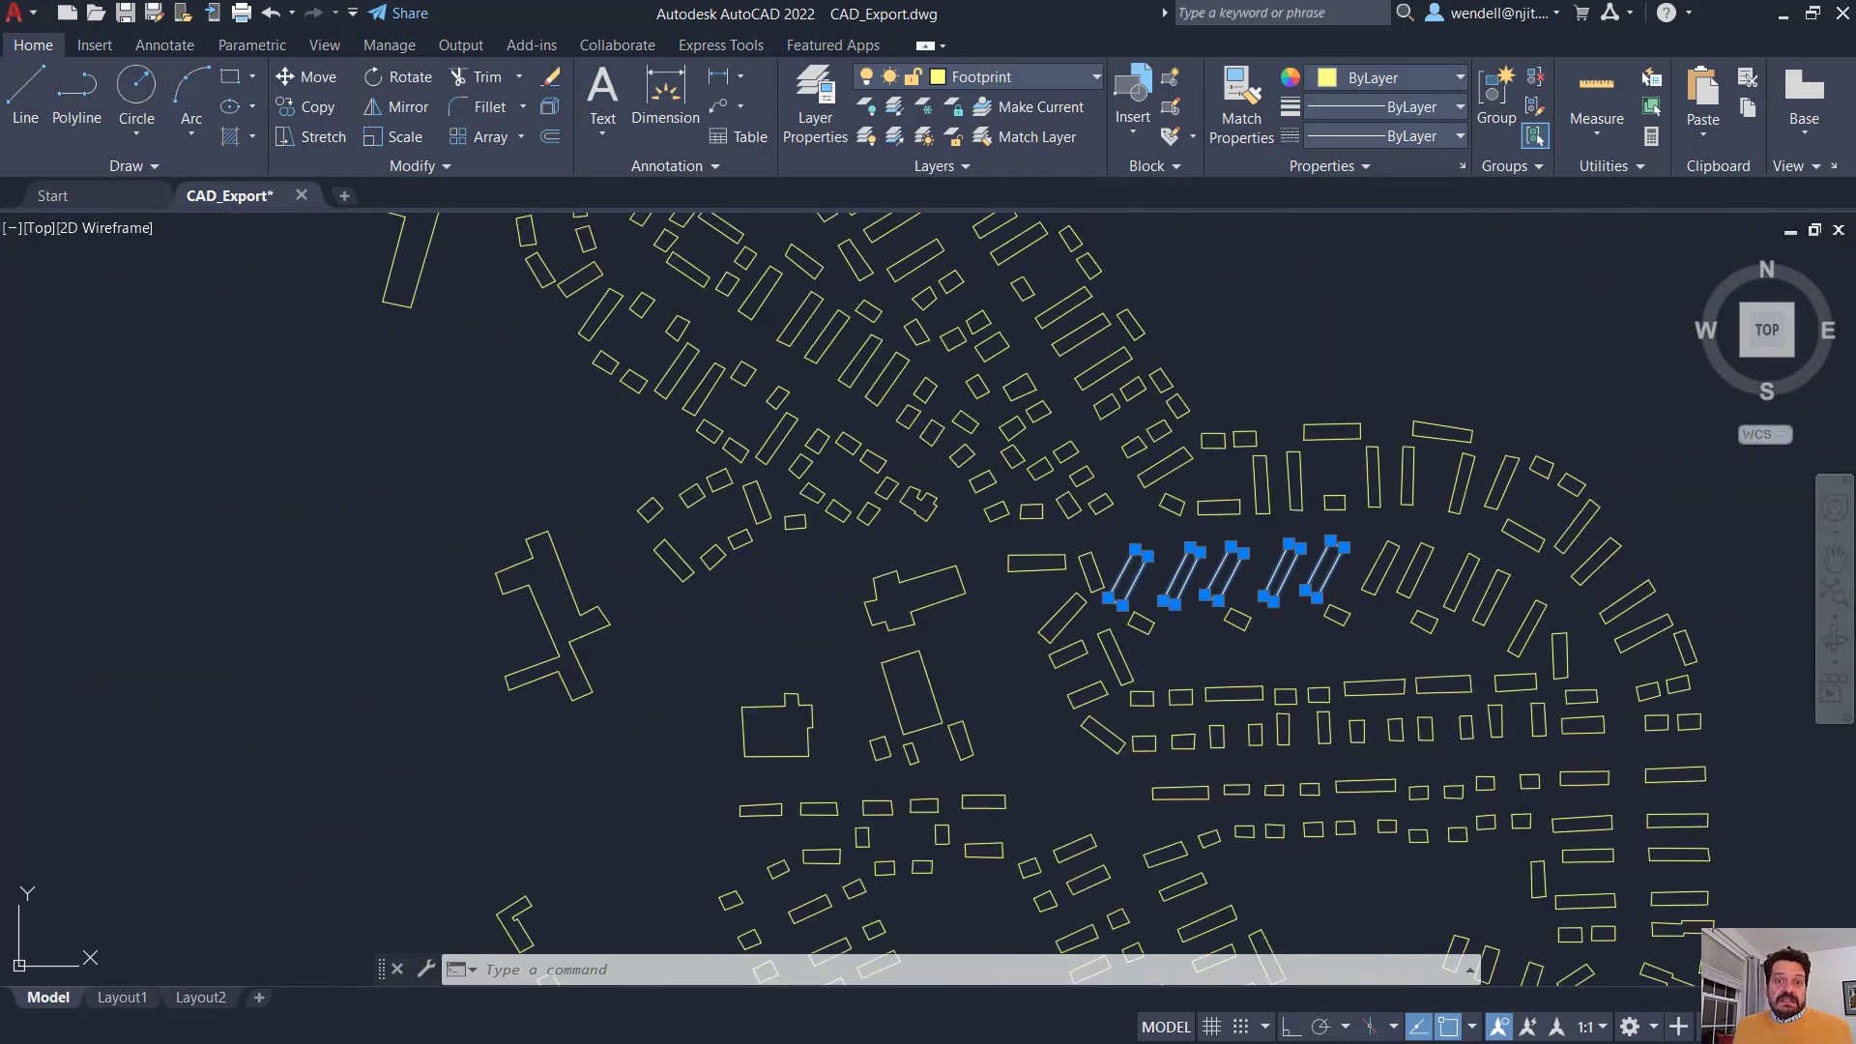
scroll(1246, 628, "down", 2)
left_click_drag(1250, 634, 1192, 576)
scroll(1173, 576, "down", 2)
left_click(1402, 525)
left_click(1366, 491)
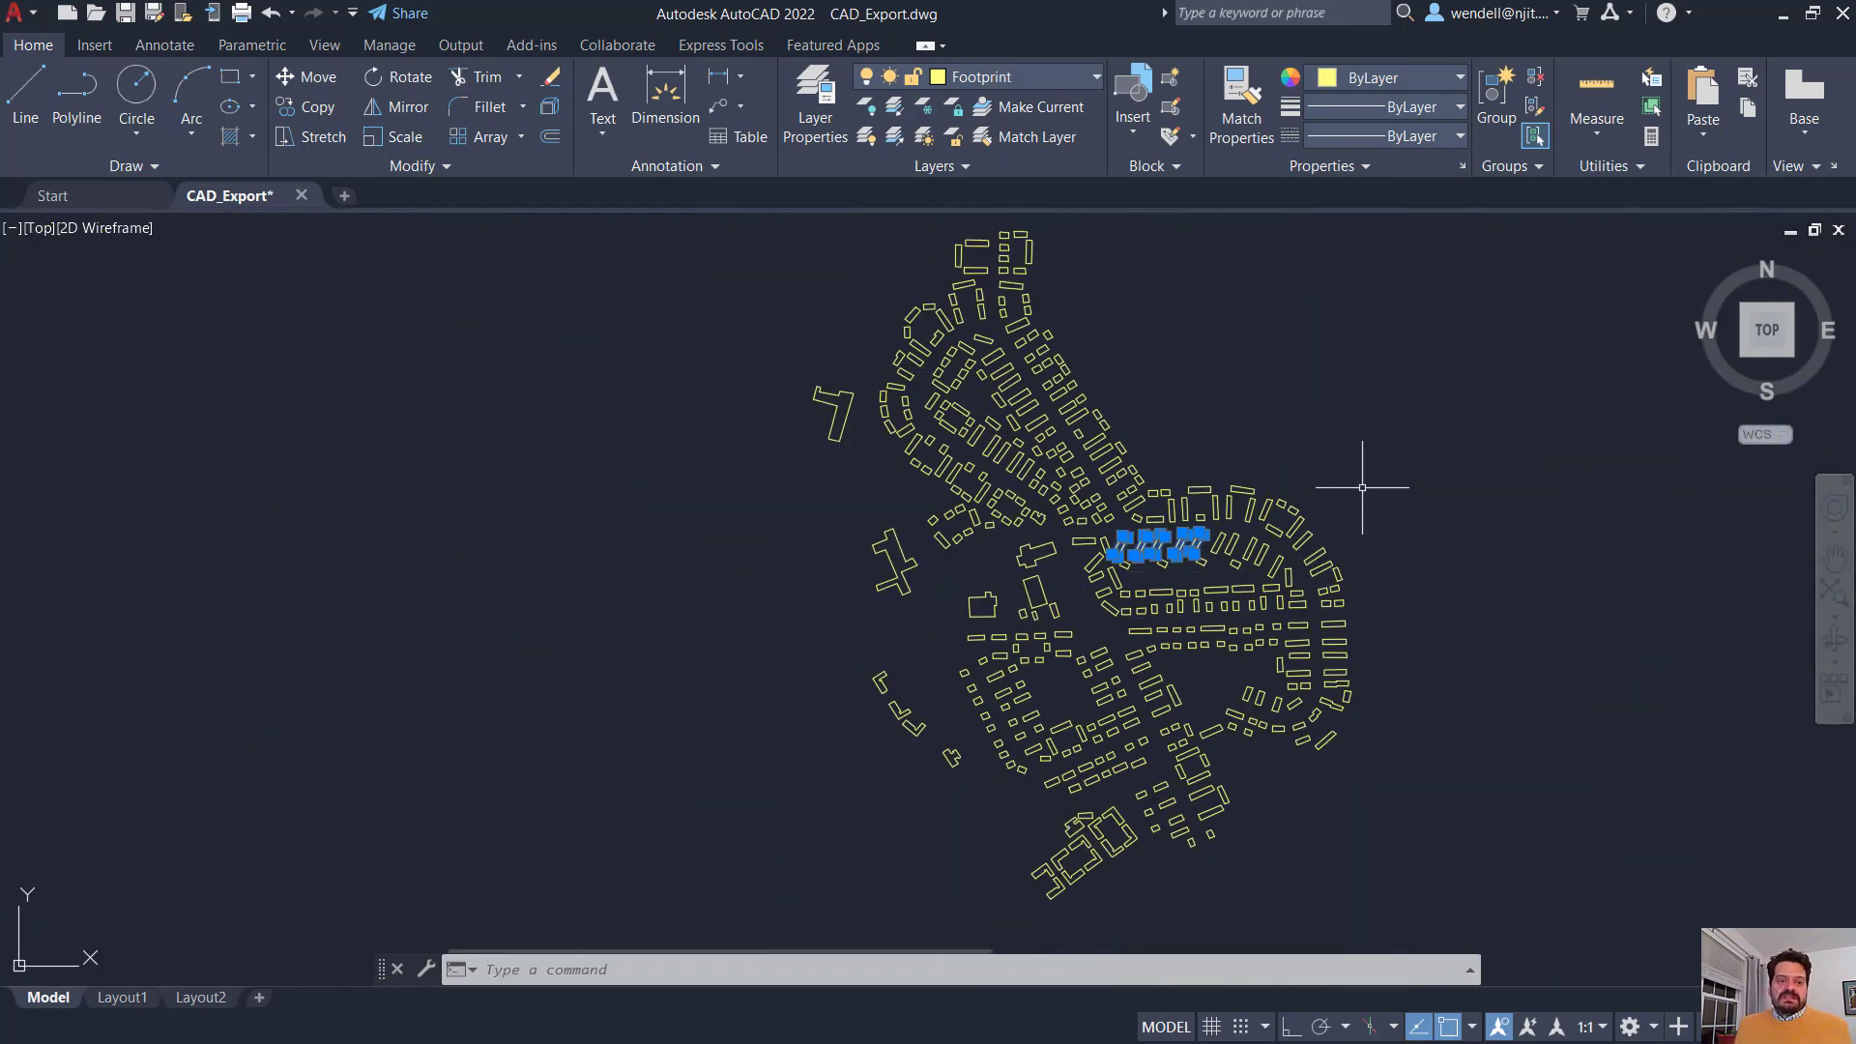
key("Escape")
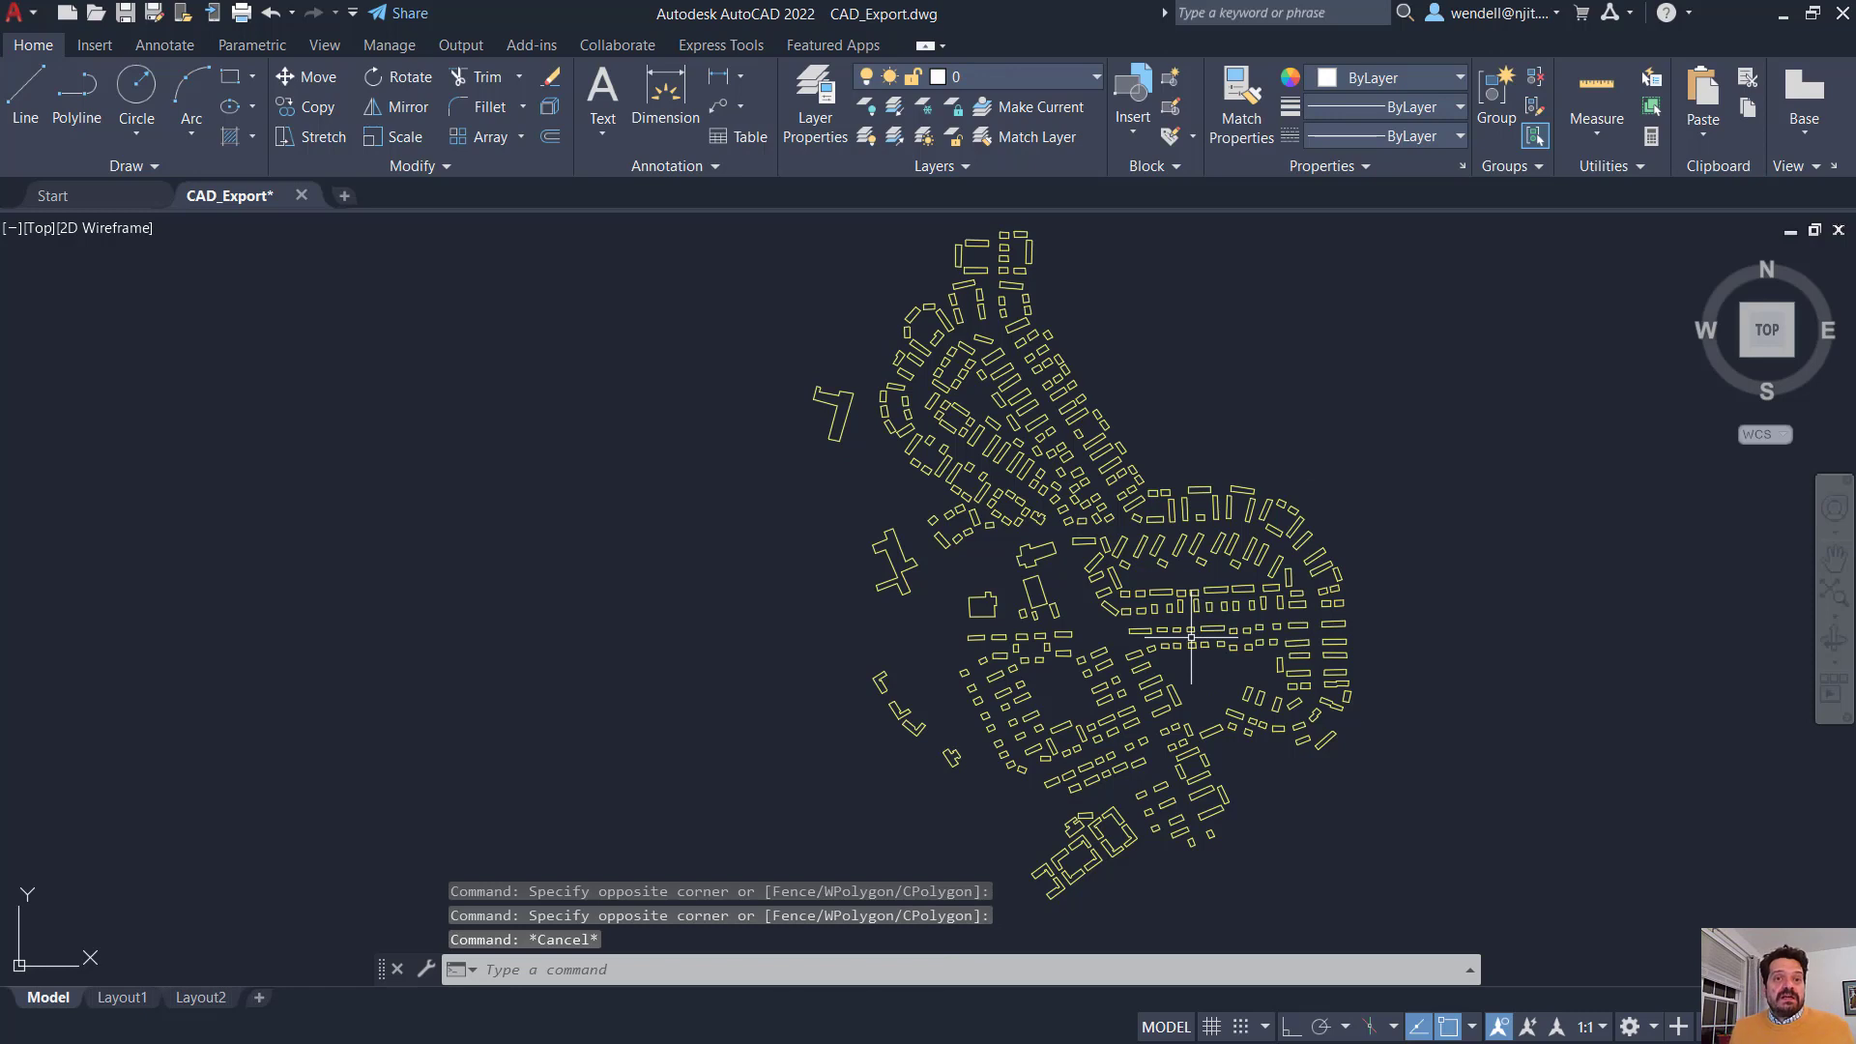